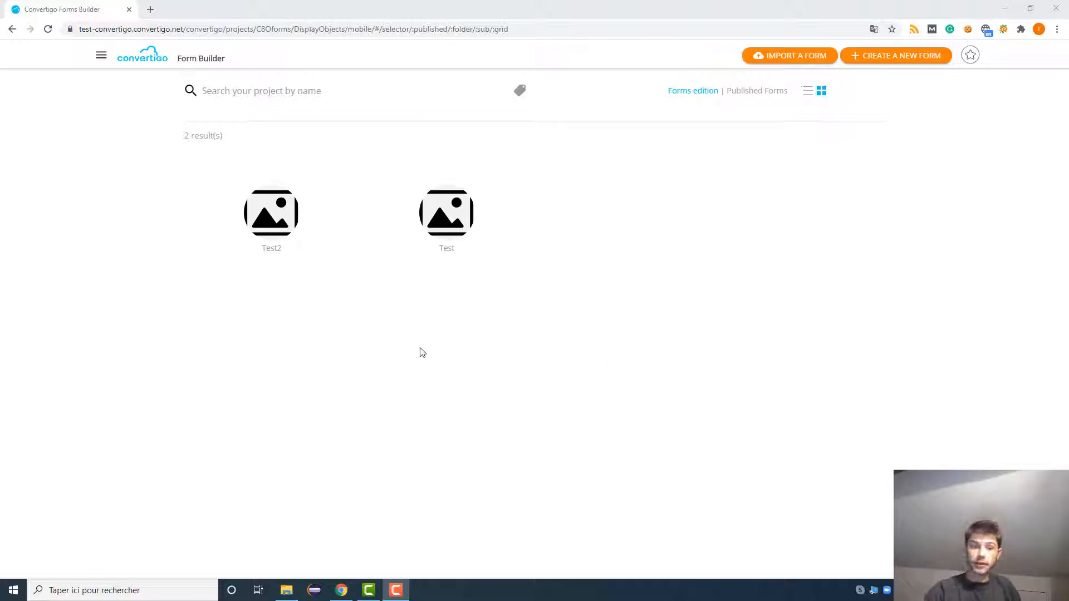
Step: Open the Test form for editing and add two more pages after Page 1
left_click(444, 207)
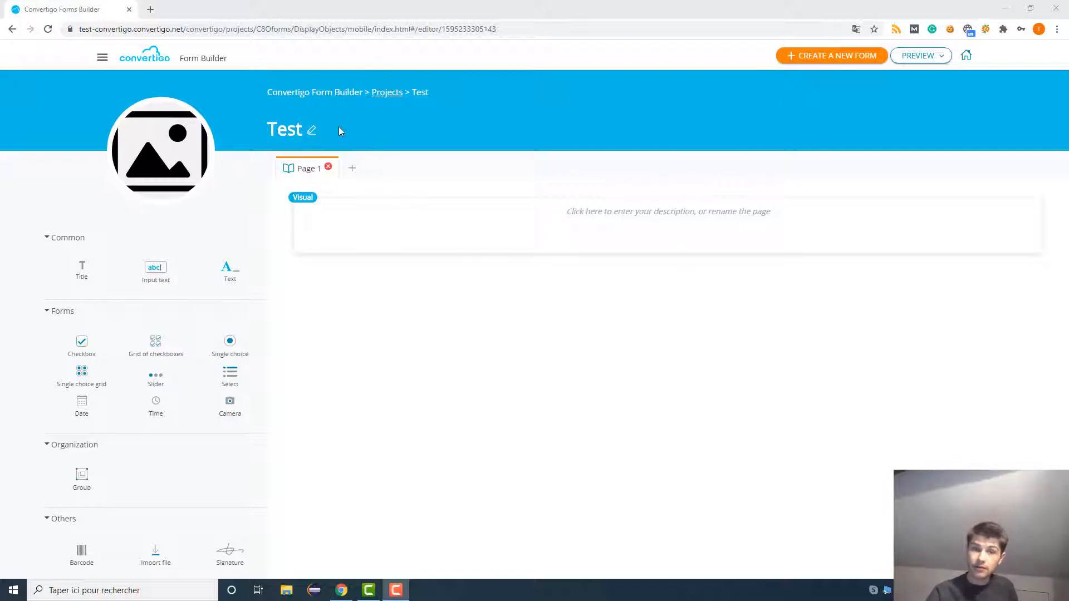
left_click(351, 168)
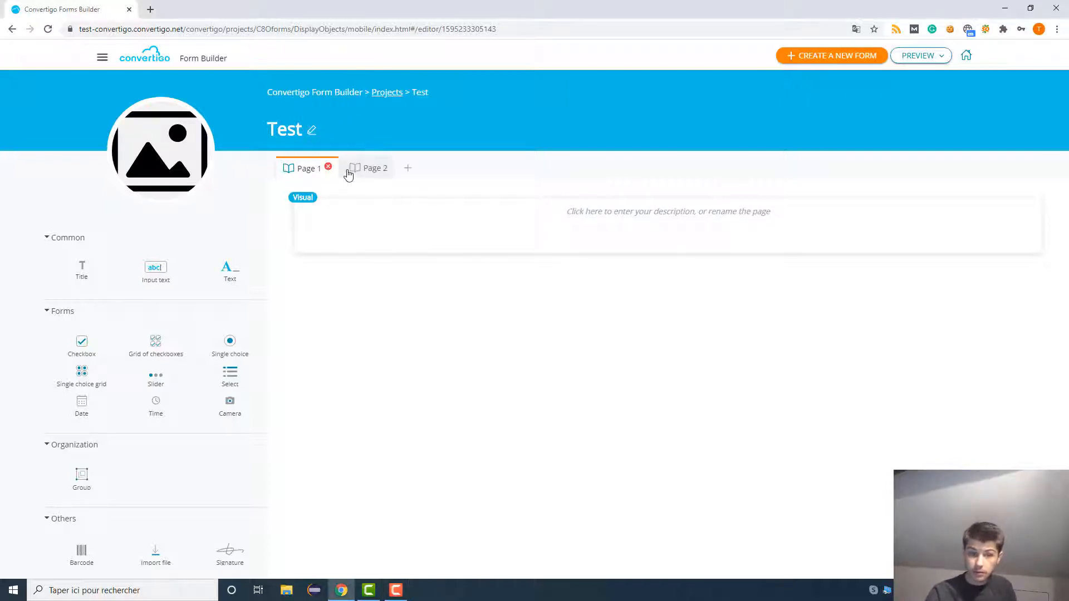
left_click(407, 168)
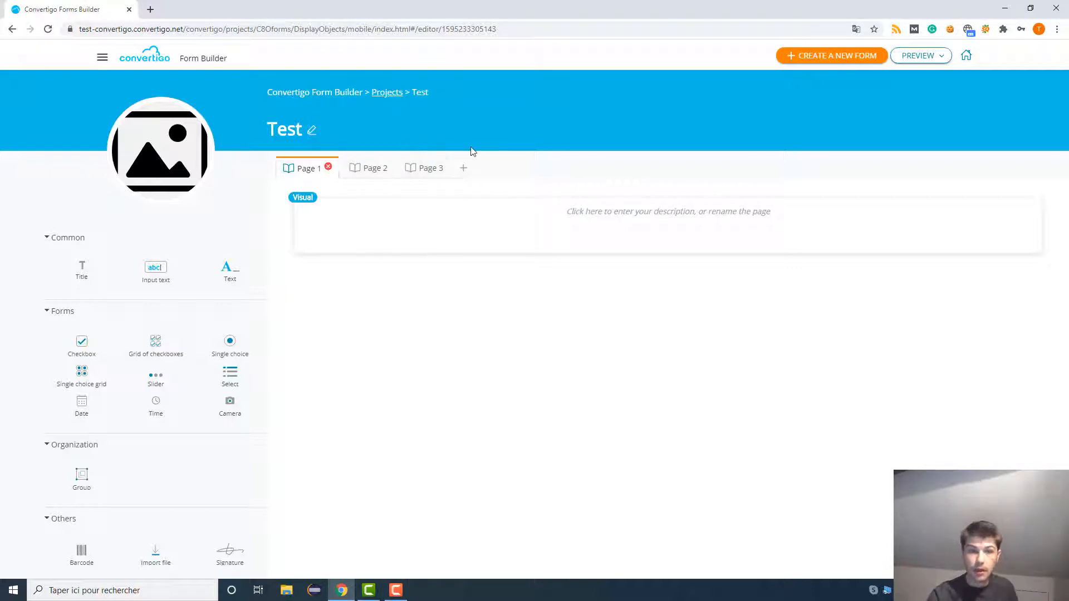
Step: Switch back and forth between Page 3 and Page 2 of the form to view them
left_click(415, 169)
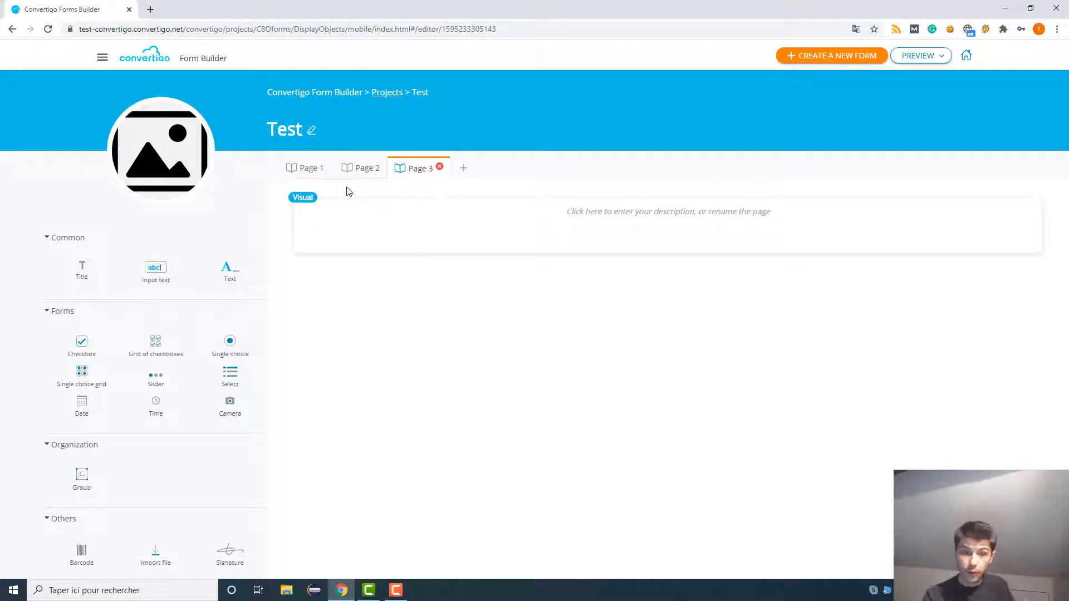
left_click(358, 170)
left_click(415, 171)
left_click(357, 175)
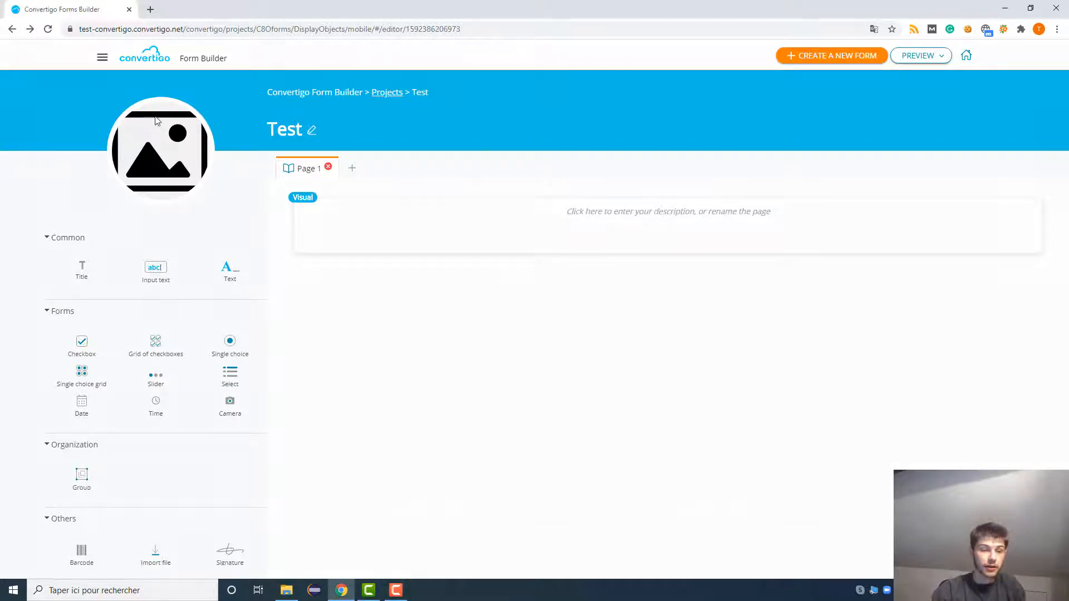
Step: Enable the form's wallpaper and browse the images offered by the Convertigo Forms templates
left_click(186, 166)
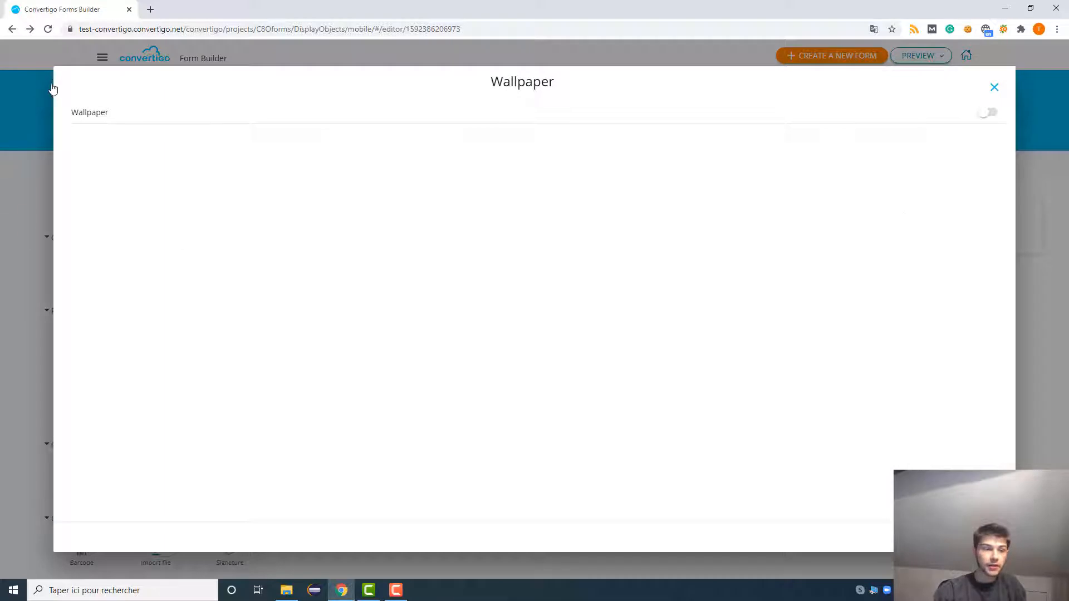
left_click(987, 115)
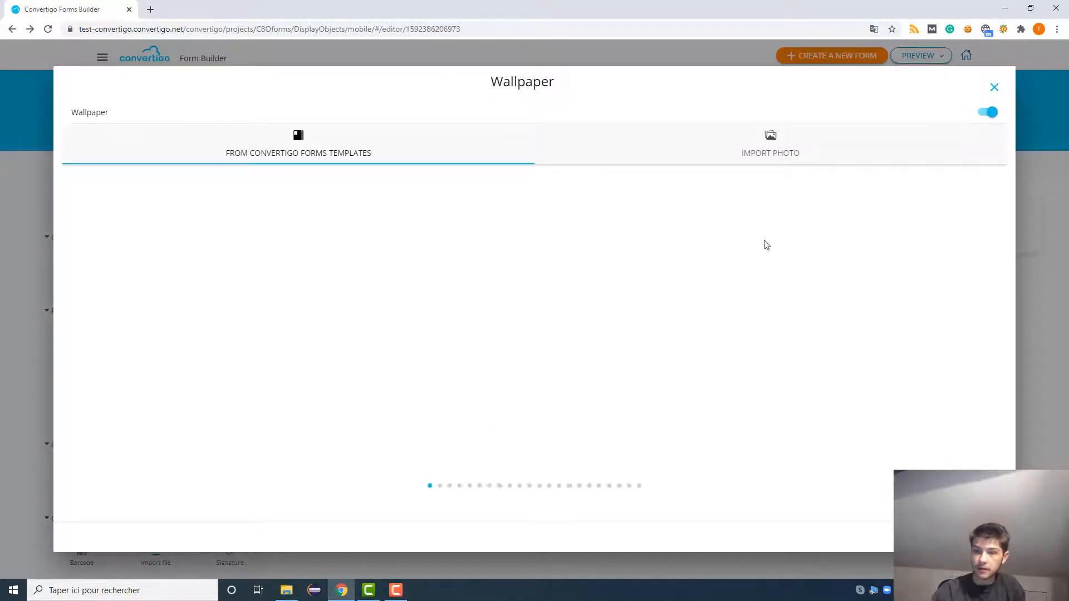
left_click(439, 488)
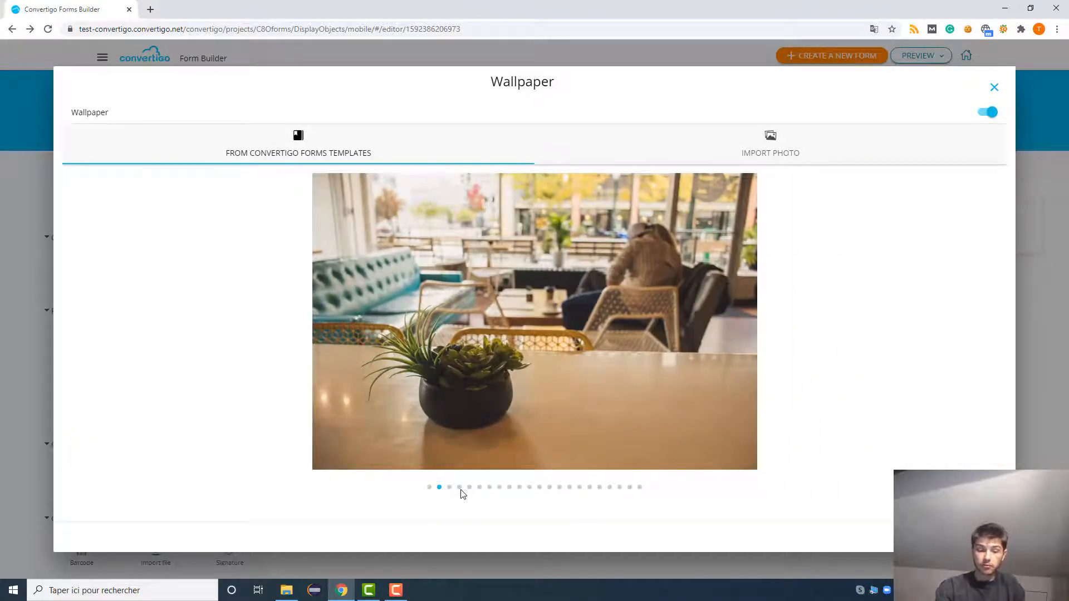
left_click(460, 489)
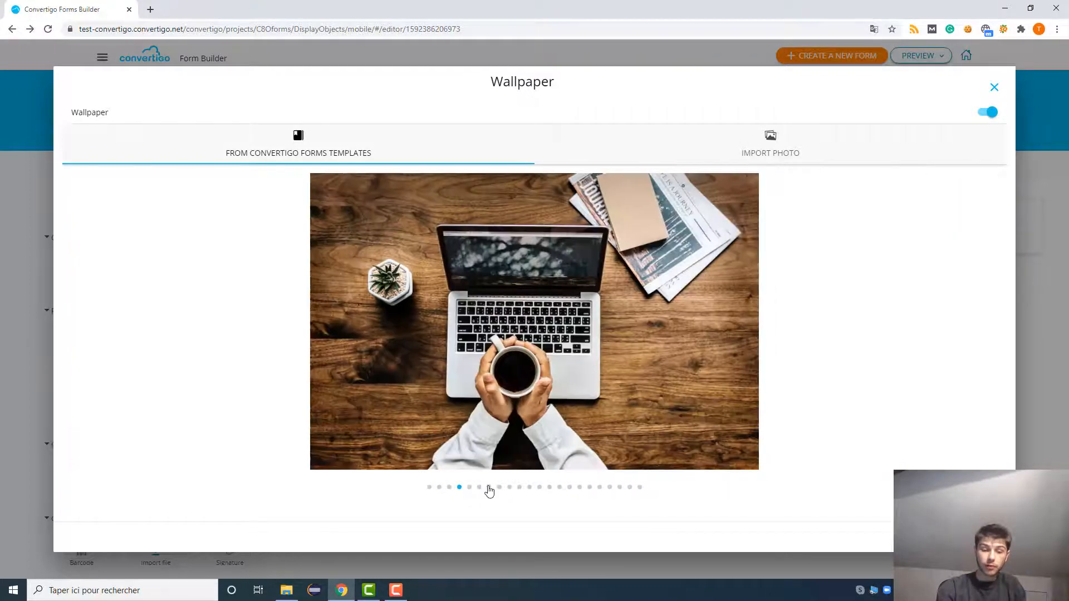
left_click(489, 488)
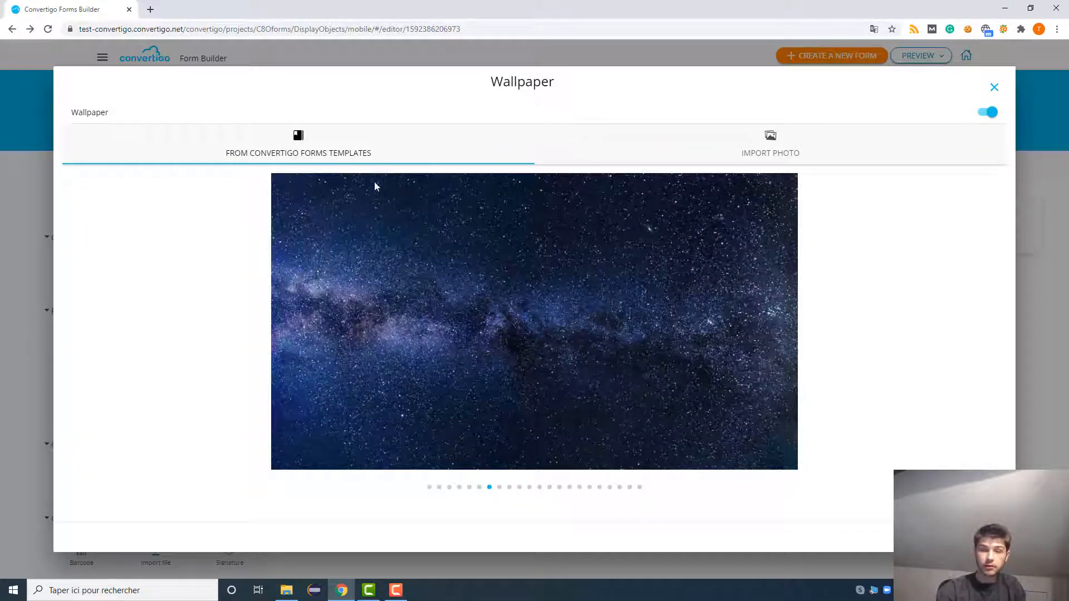
Step: Check the photo import option, return to the templates and choose the purple leaf with water droplets as wallpaper
left_click(771, 145)
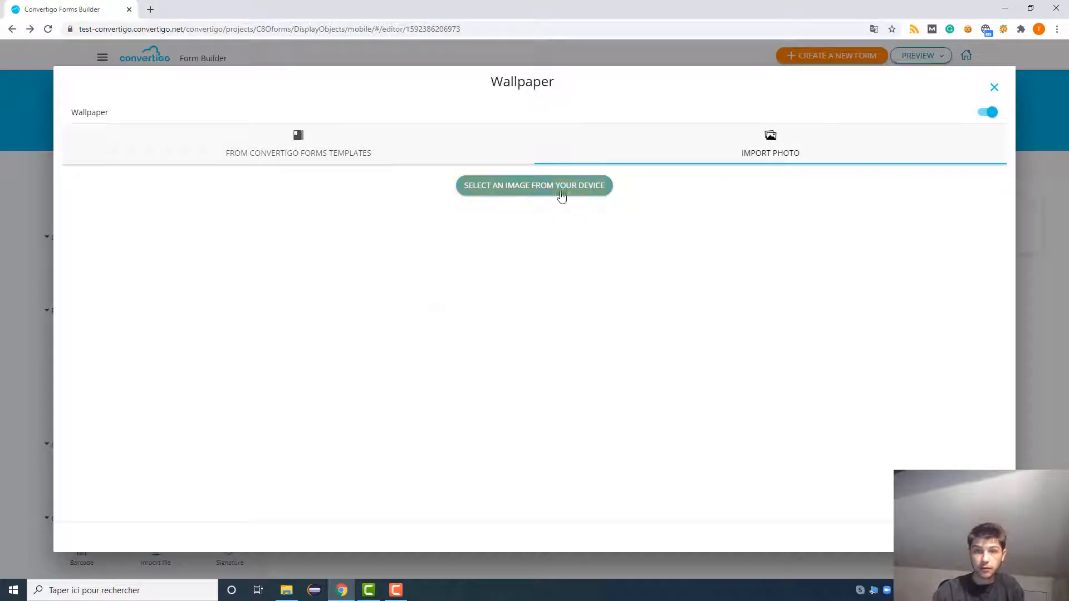
left_click(335, 166)
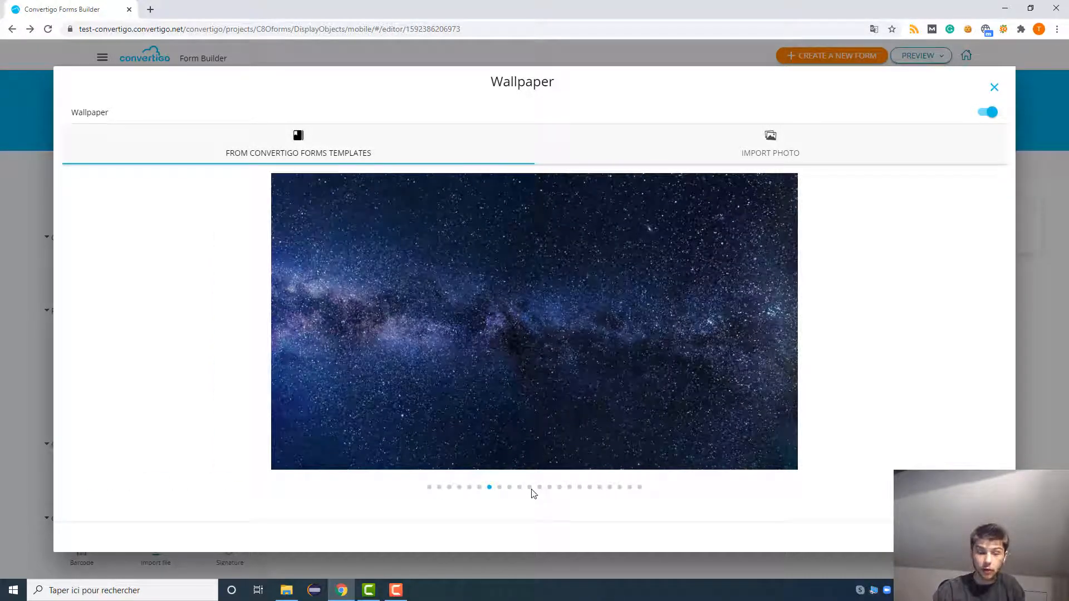
left_click(529, 488)
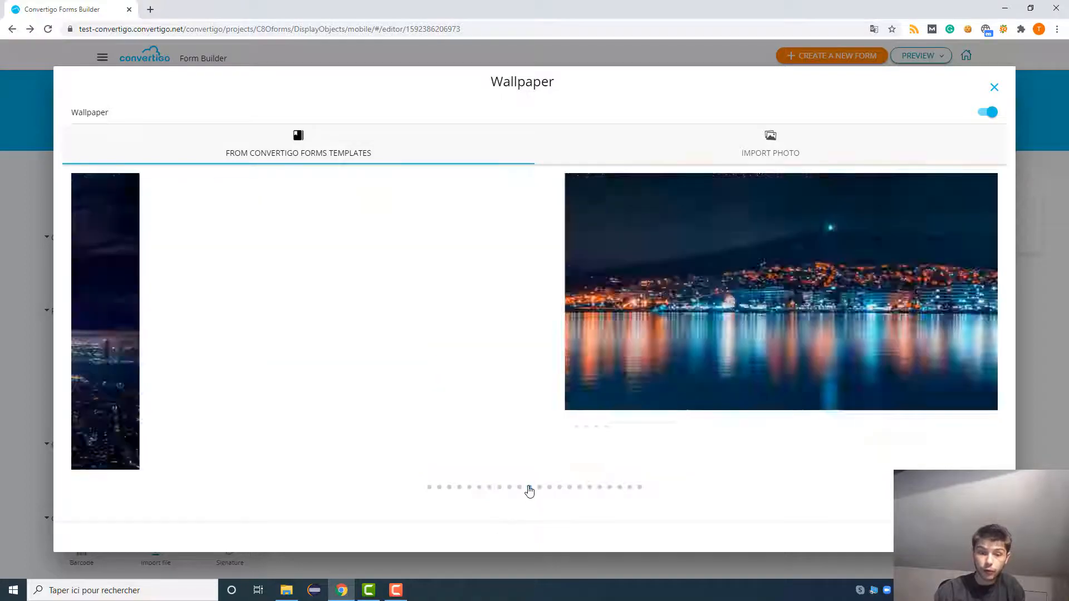
left_click(590, 488)
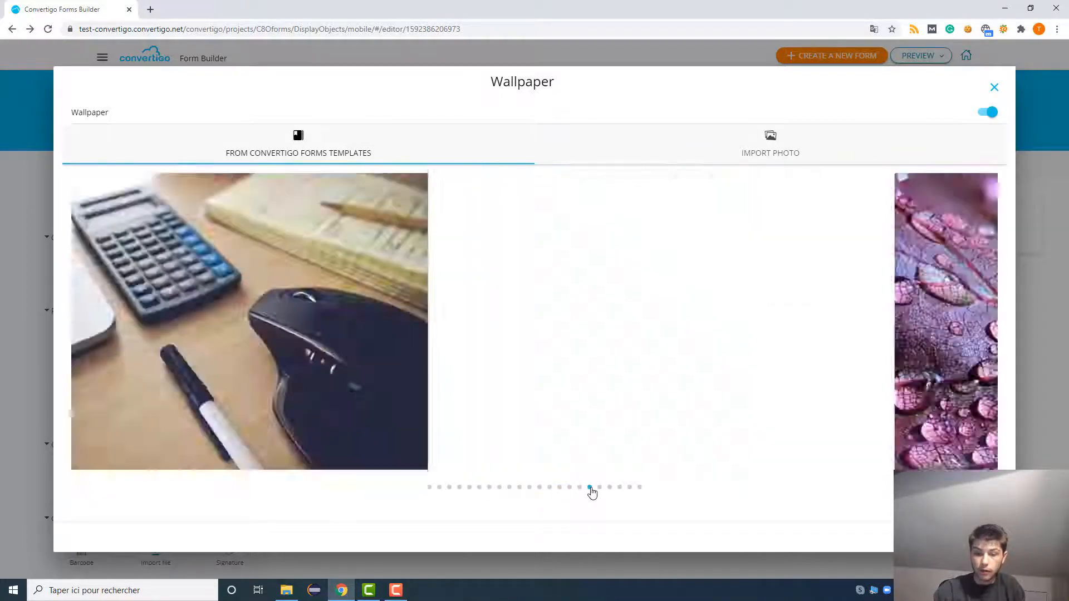
left_click(479, 439)
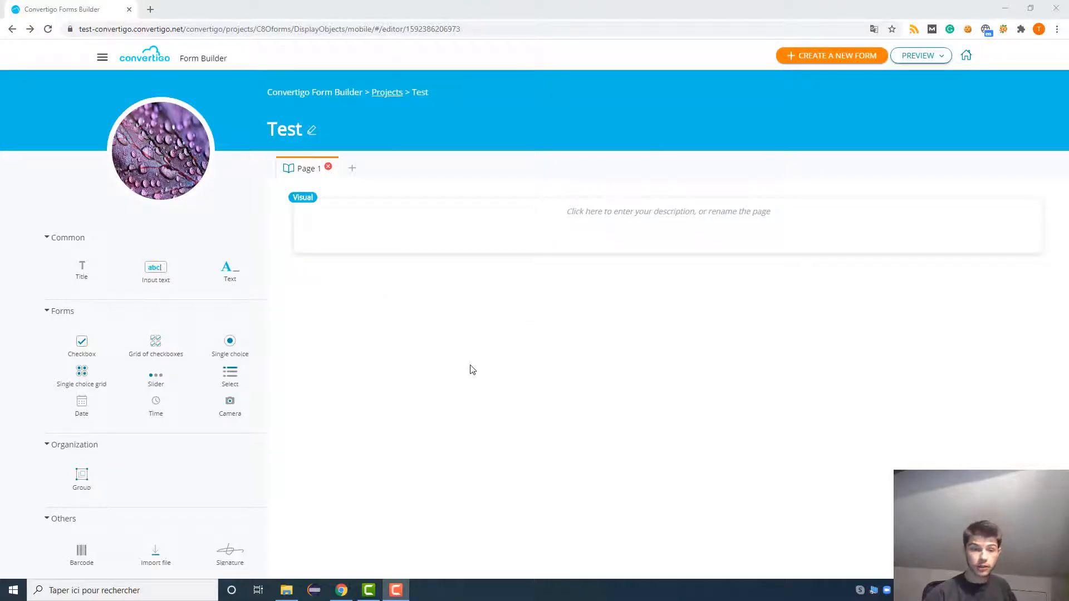
Step: Enter "This is a form description" as the description of Page 1
left_click(673, 220)
scroll(573, 318, "down", 3)
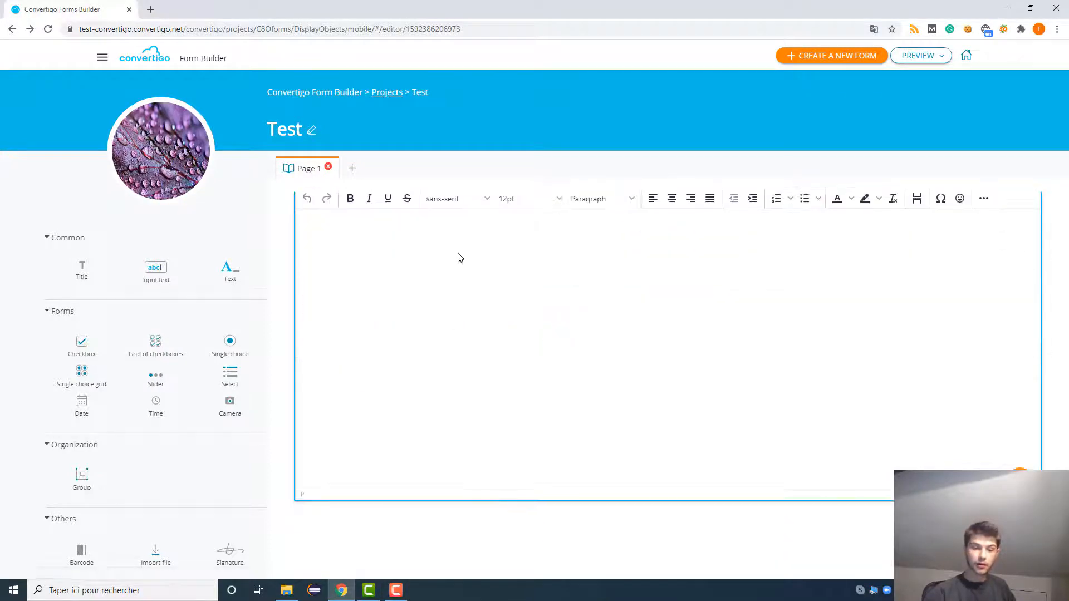
left_click(399, 244)
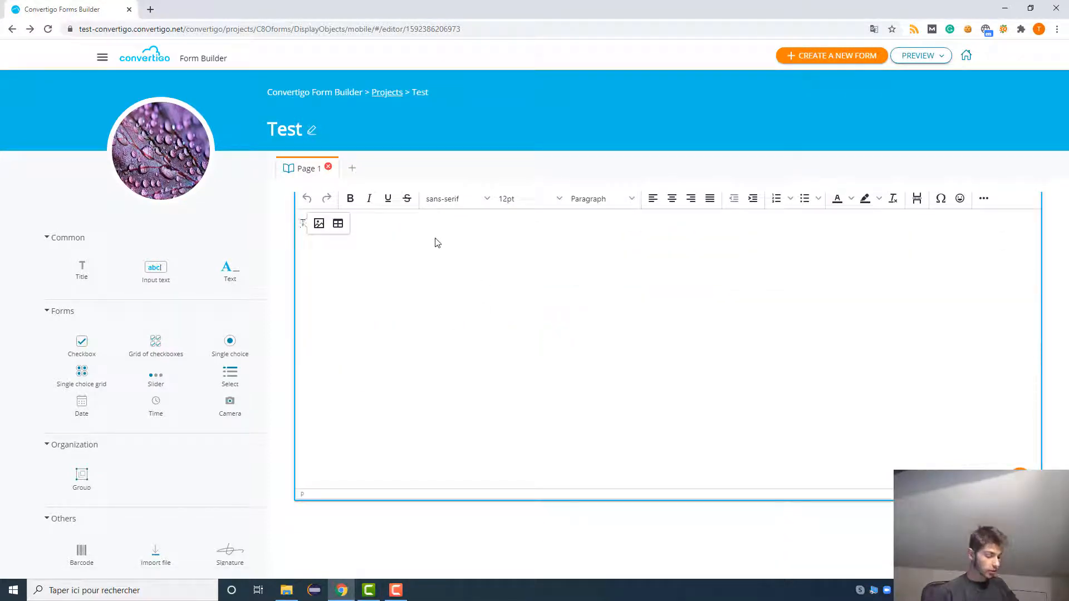
type("This is a form description")
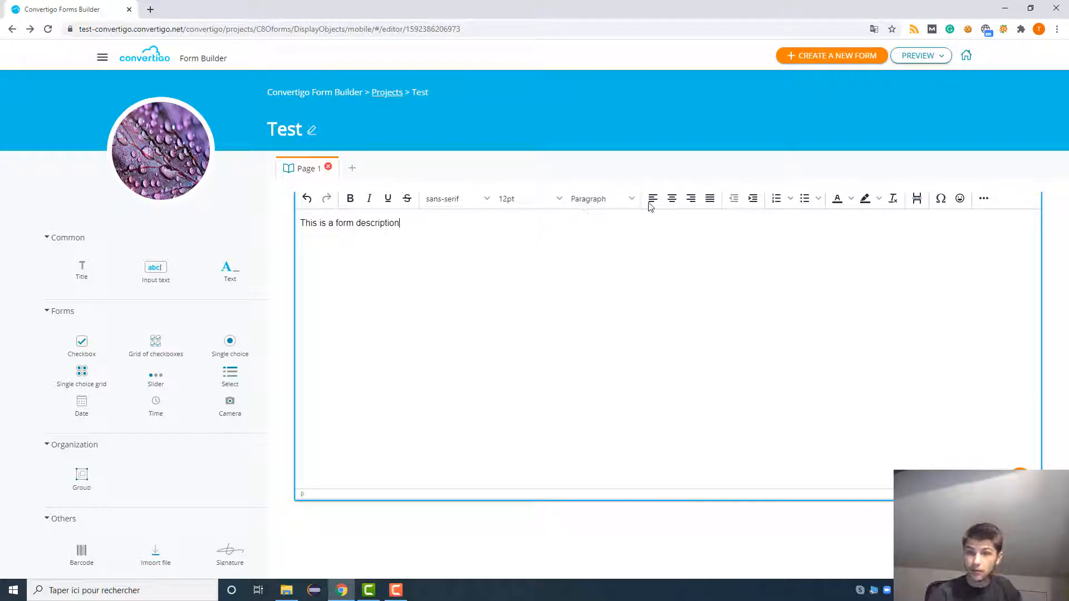
Step: Centre the description text, set its font size to 24pt and close the description editor
left_click_drag(400, 222, 262, 225)
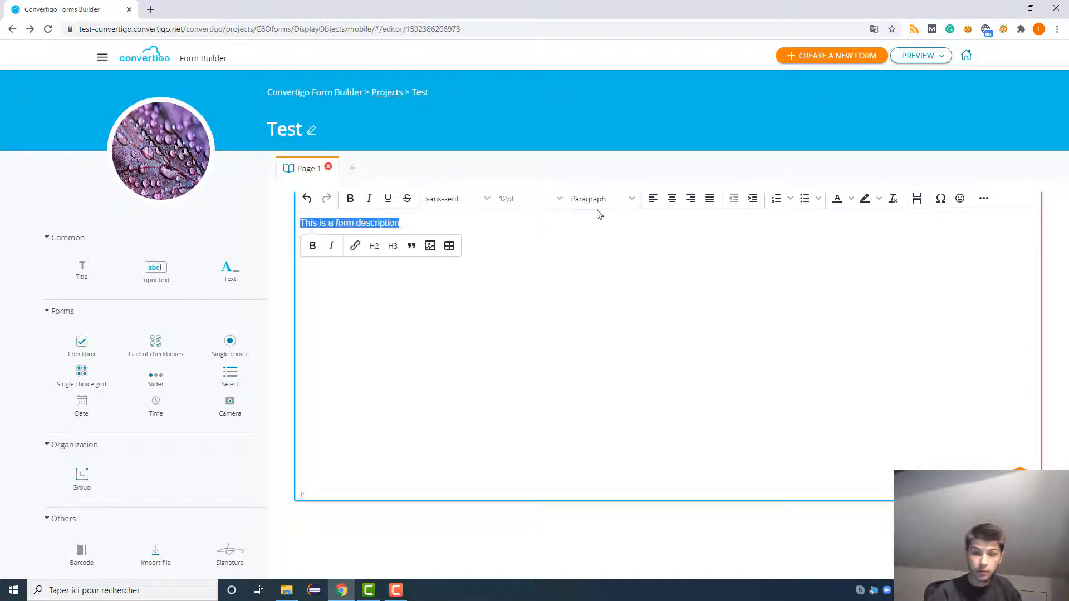
left_click(692, 200)
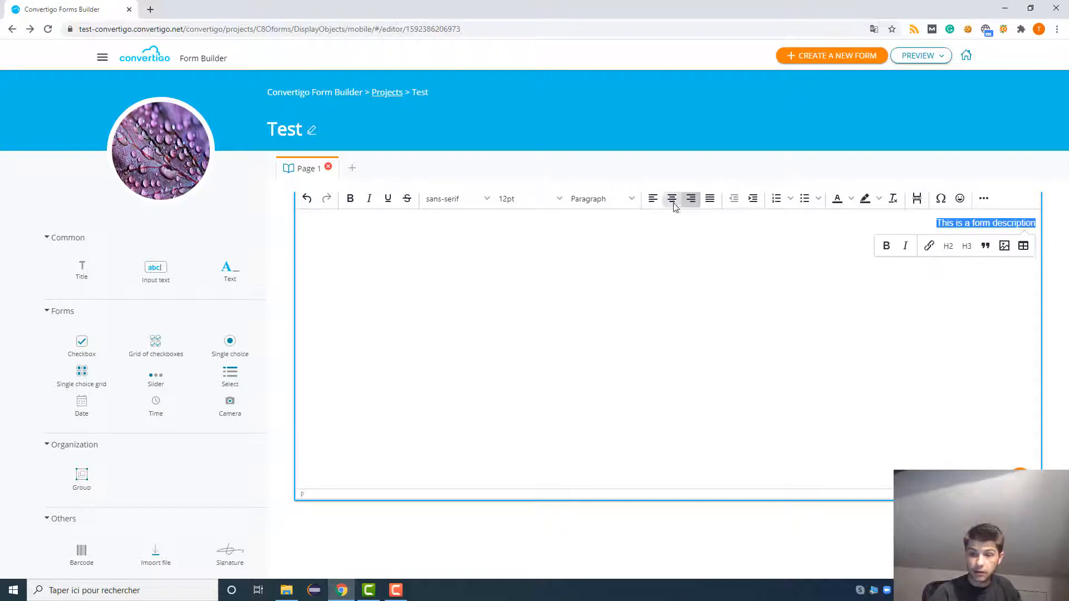
left_click(673, 201)
left_click(554, 200)
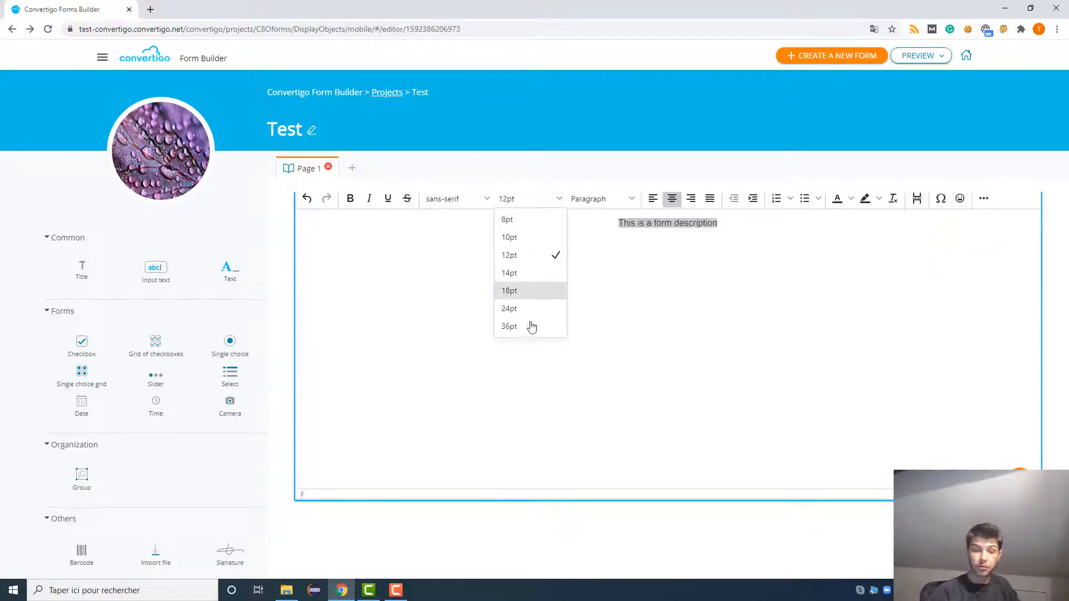
left_click(540, 310)
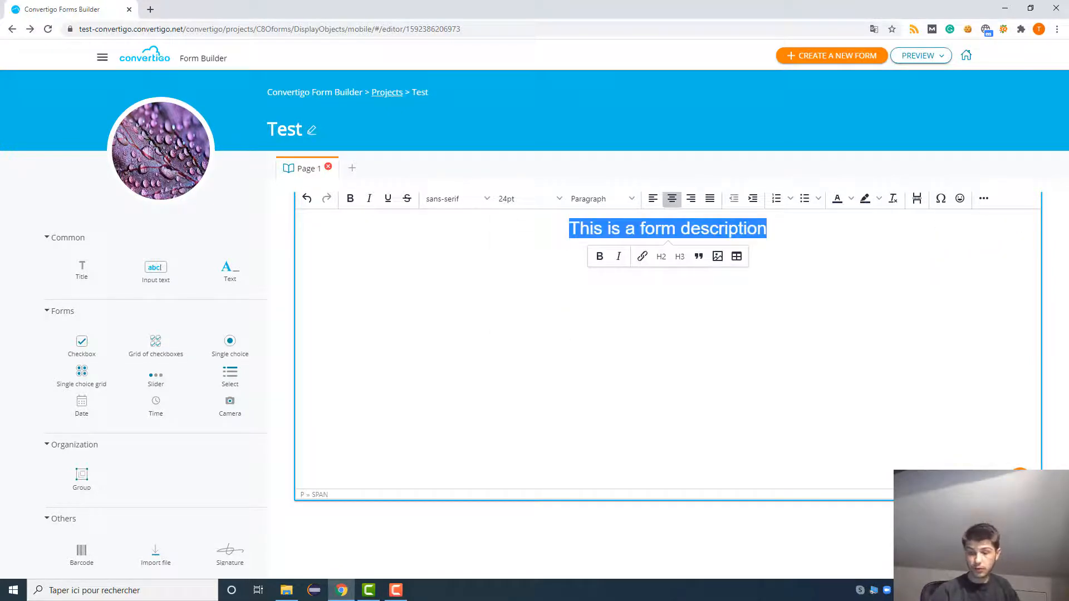
key("Escape")
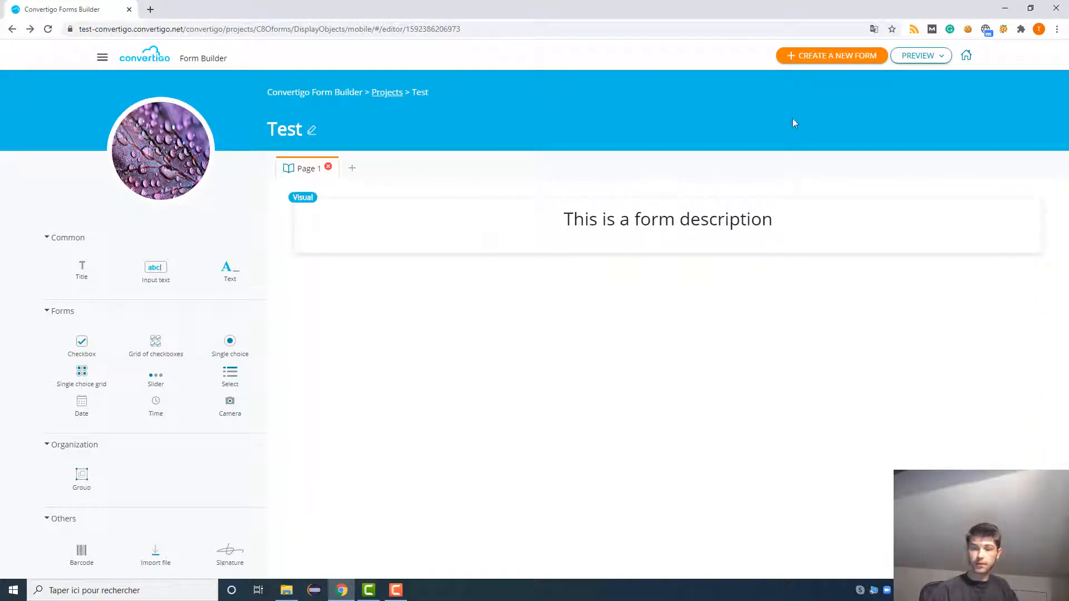
Step: Preview the form to check its description and wallpaper, then return to editing
left_click(909, 60)
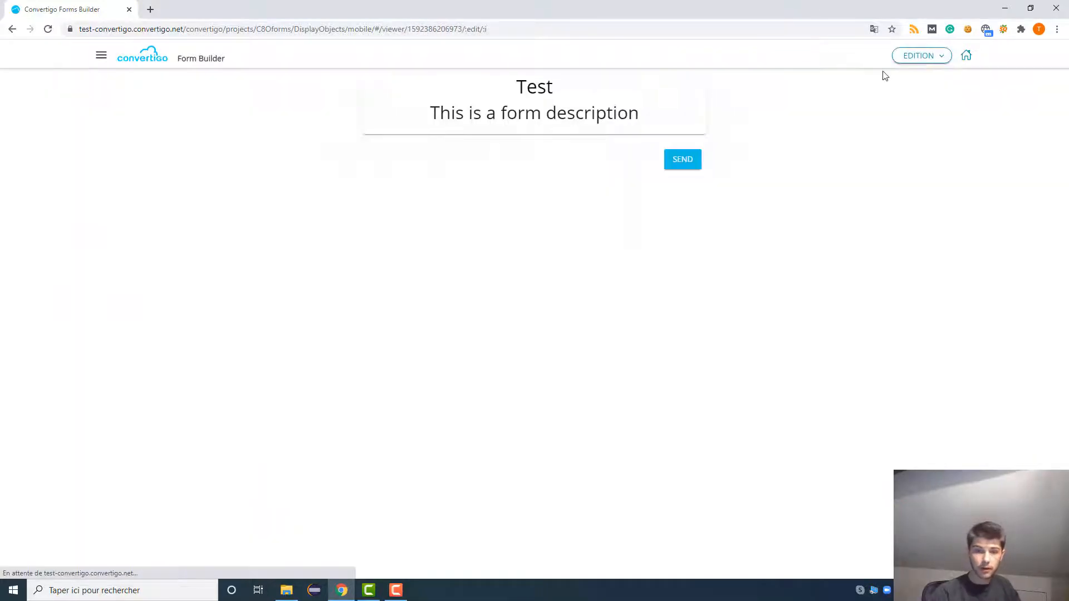
left_click_drag(440, 115, 649, 117)
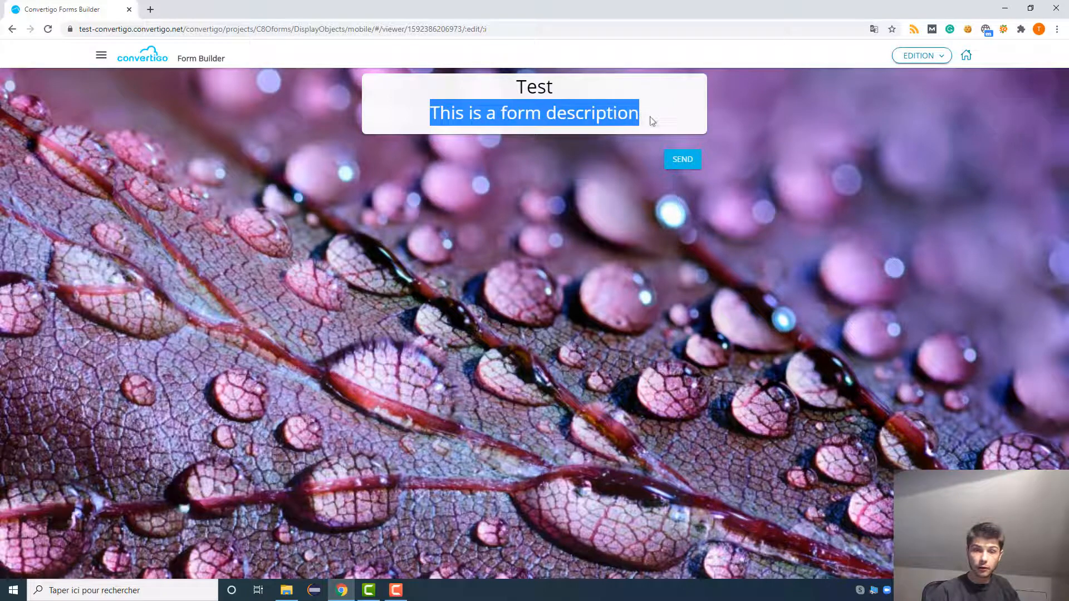
left_click(649, 148)
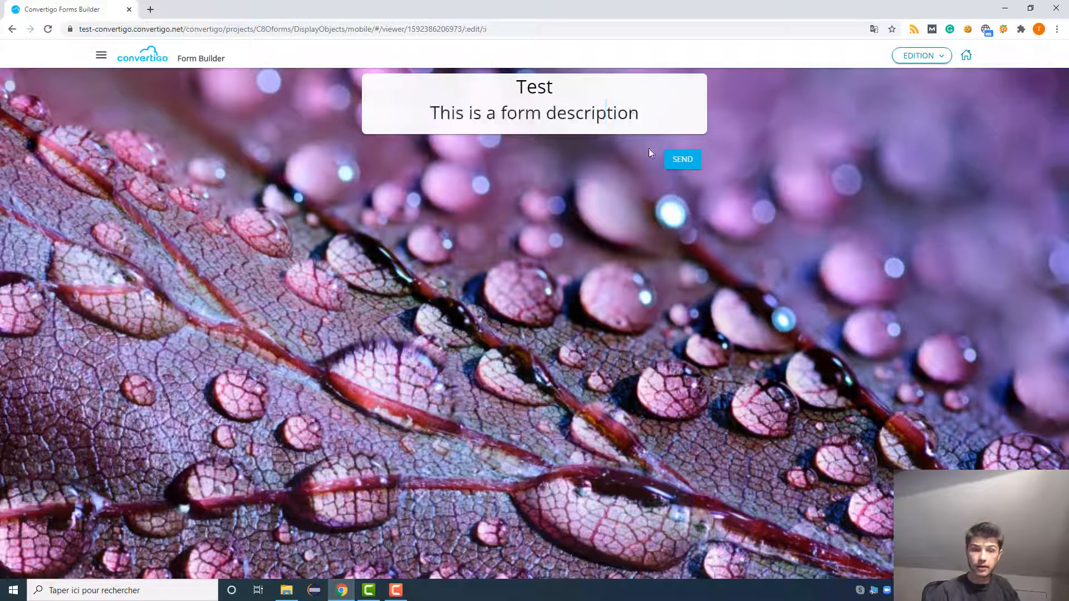
left_click(938, 57)
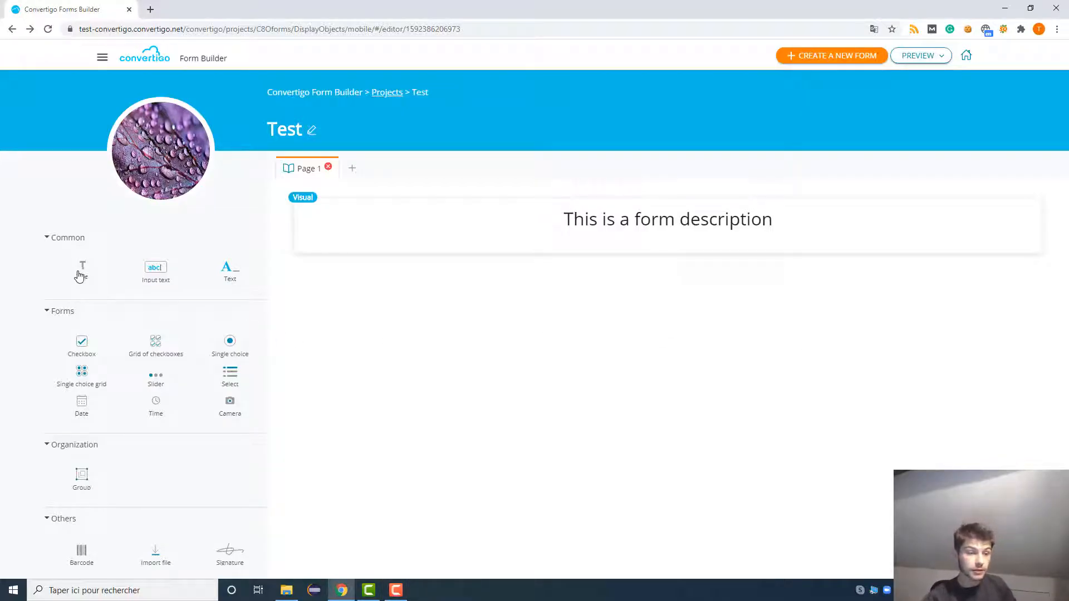
Step: Add a Title component below the form description and set its title text to "My Form"
left_click_drag(81, 278, 557, 319)
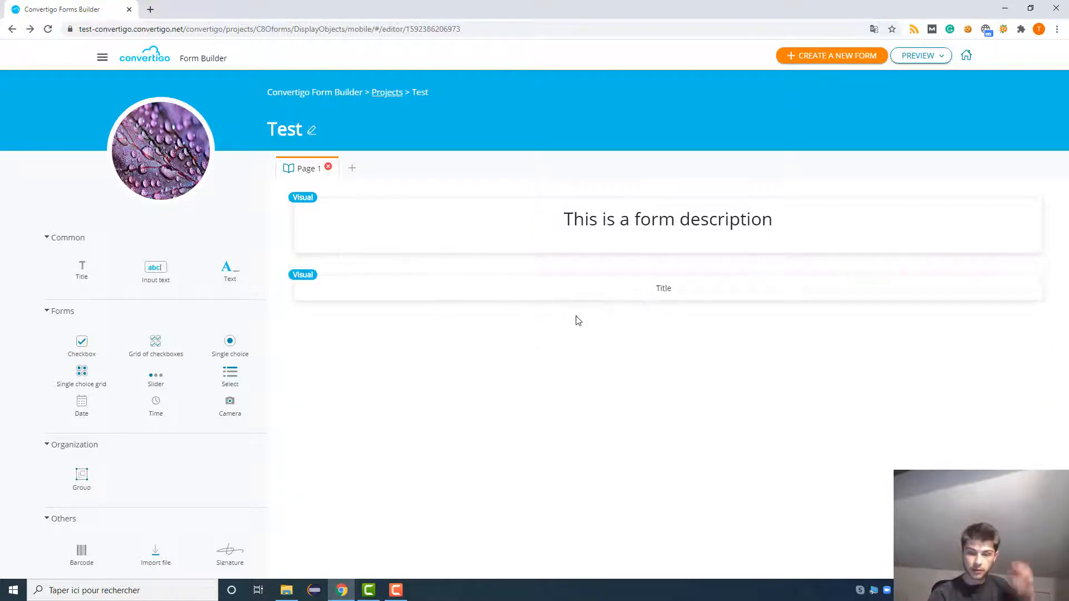
left_click(622, 298)
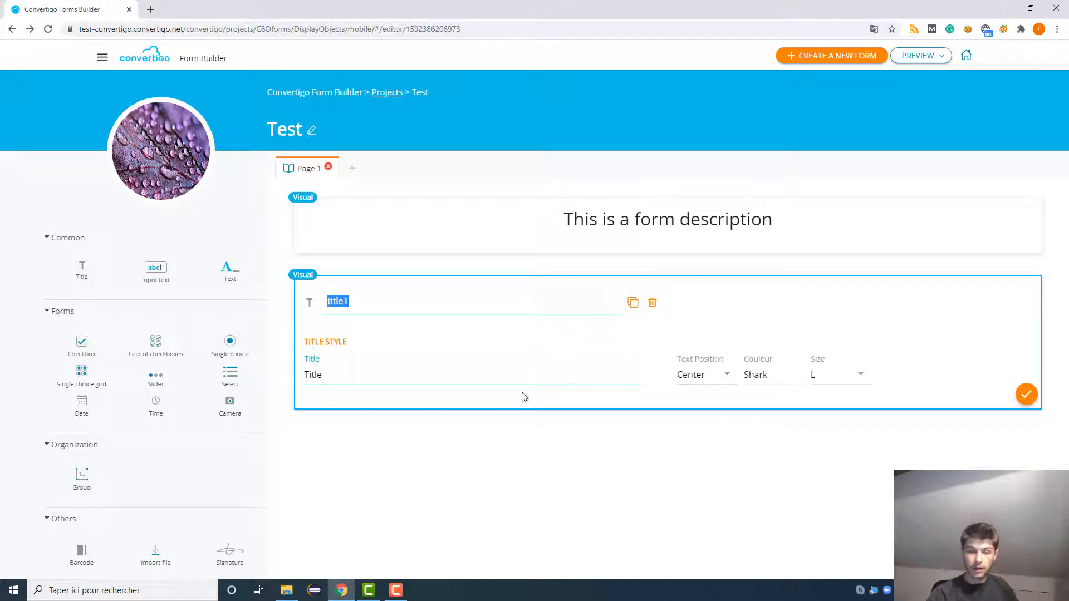
left_click(365, 304)
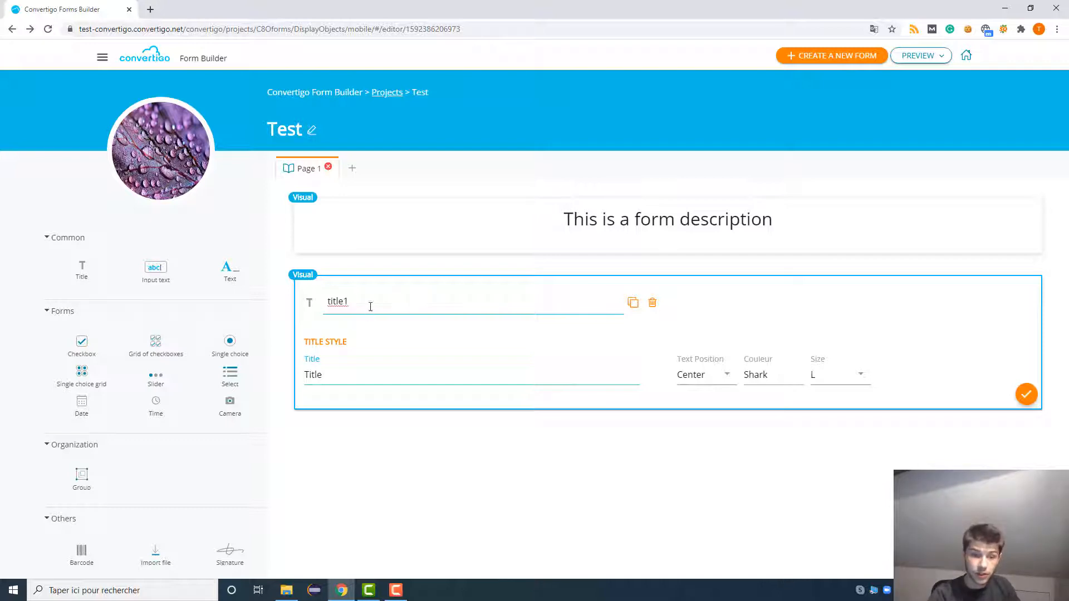
left_click_drag(370, 303, 327, 303)
left_click(339, 372)
double_click(339, 372)
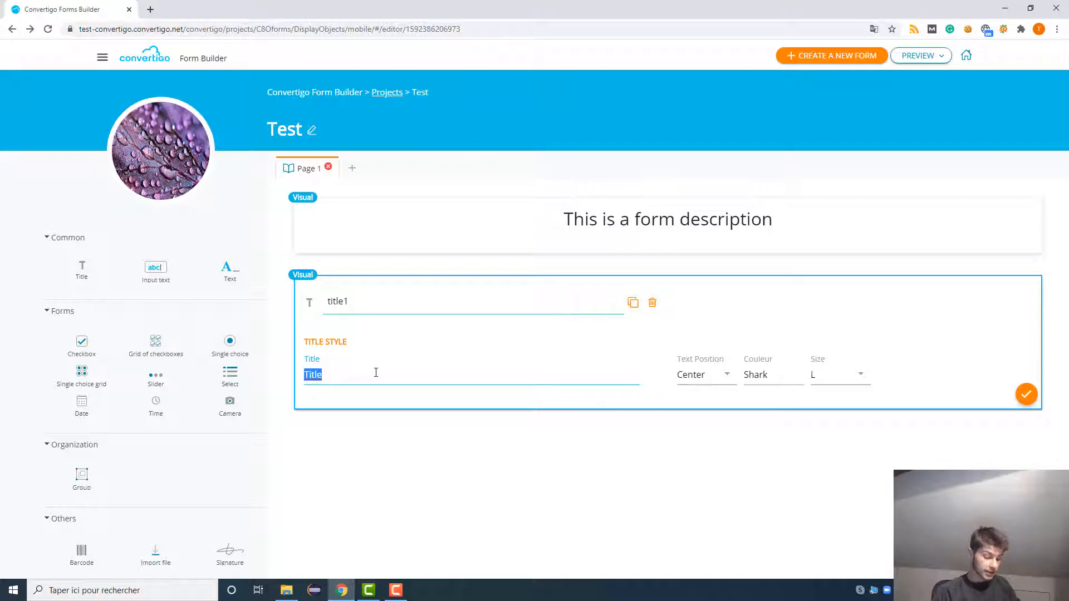
type("My Form")
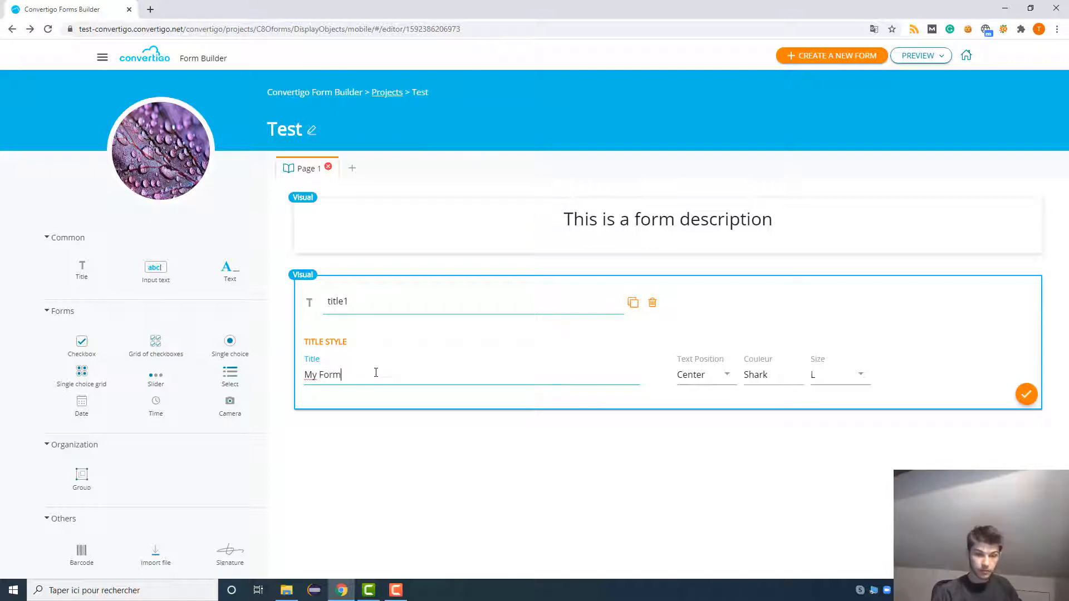
Step: Choose Center as the text position of the "My Form" title and set its colour to red (#f10101)
left_click(712, 377)
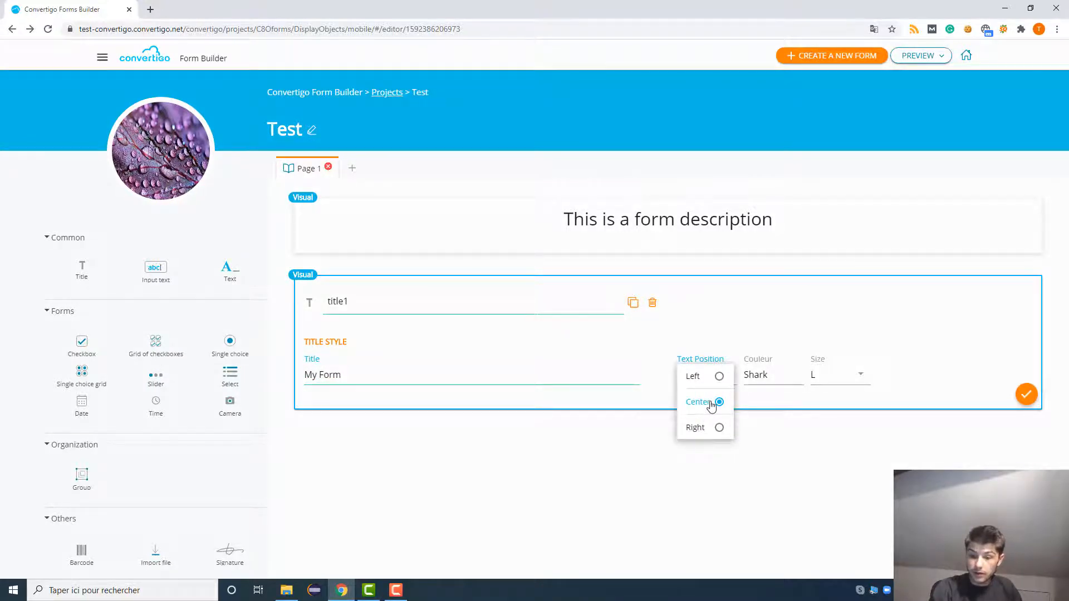
left_click(710, 401)
left_click(778, 378)
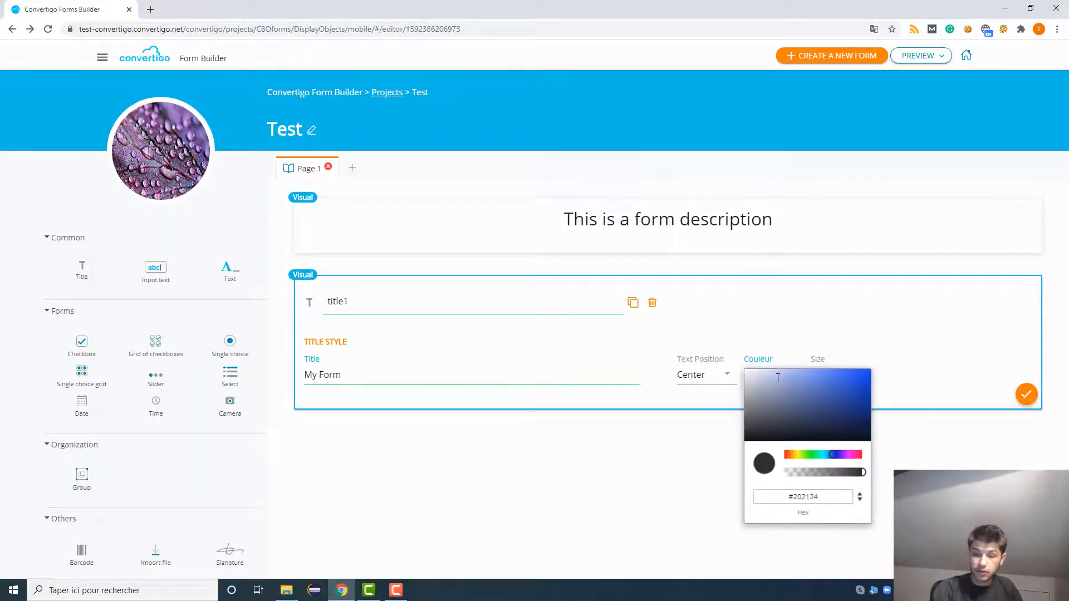
mouse_move(779, 403)
left_mouse_down()
mouse_move(842, 374)
mouse_move(840, 406)
mouse_move(816, 412)
left_mouse_up()
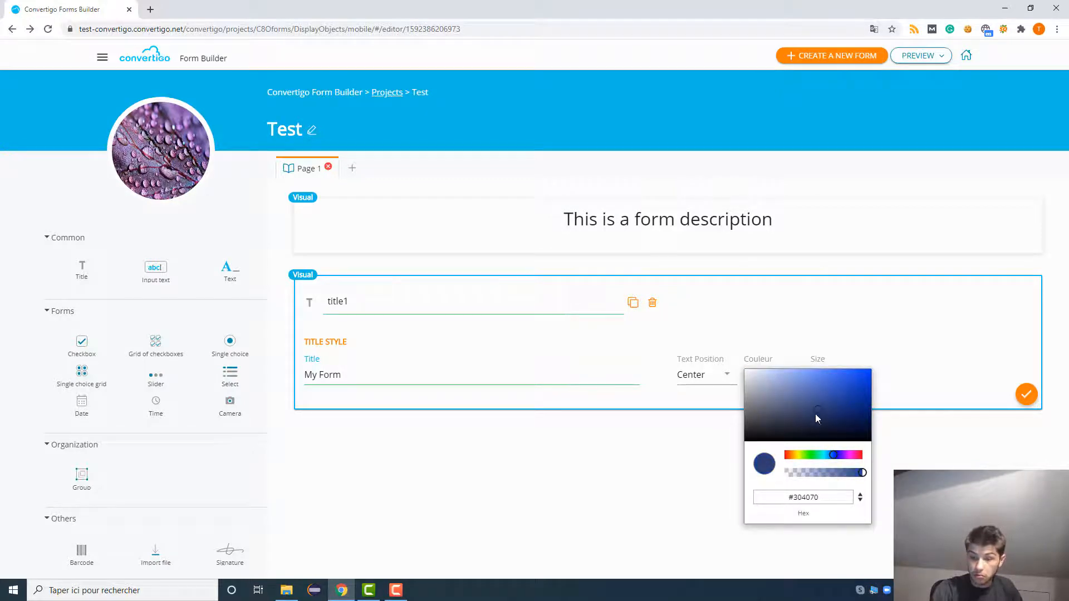
left_click_drag(806, 454, 785, 454)
mouse_move(829, 421)
left_mouse_down()
mouse_move(848, 388)
mouse_move(871, 376)
left_mouse_up()
left_click(899, 426)
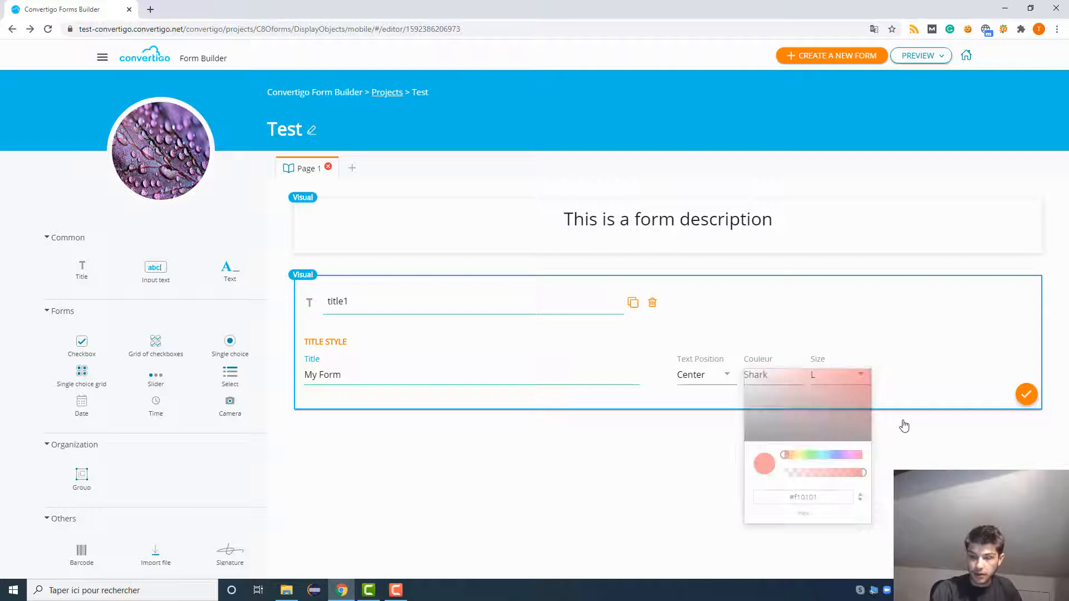
Step: Set the size of the "My Form" title to XL and close its settings
left_click(842, 377)
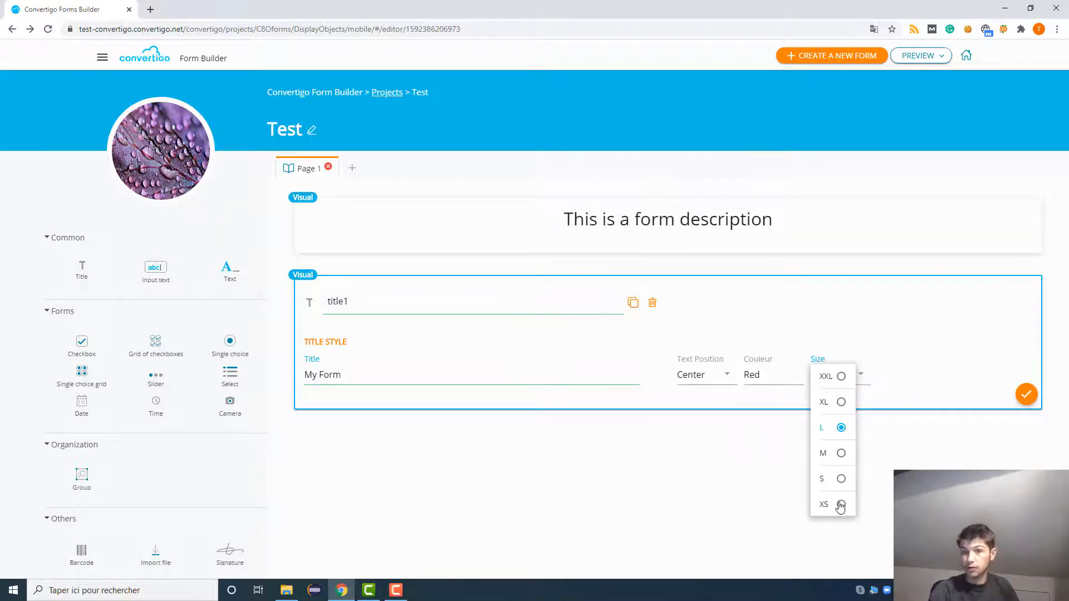
left_click(840, 403)
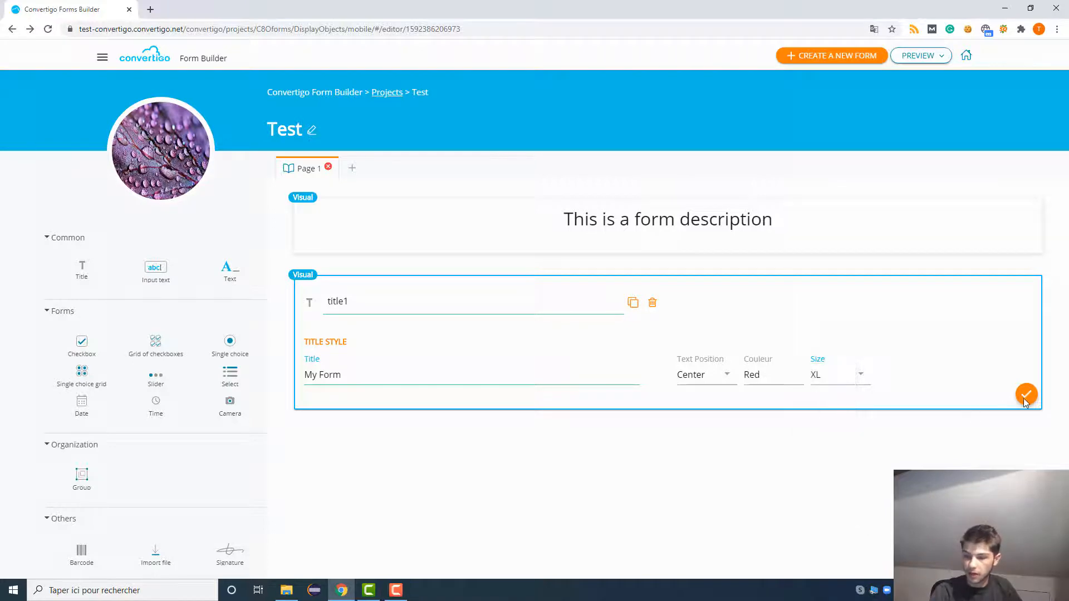
left_click(1024, 398)
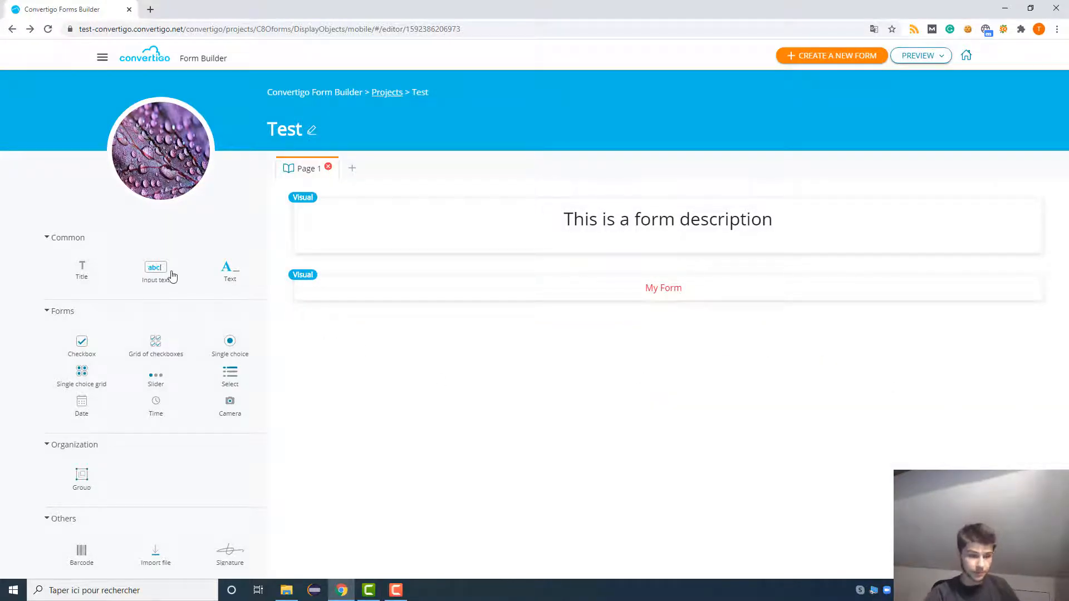
Step: Add an Input text component below the "My Form" title and set its question text to "What is your favourite color ?"
left_click_drag(169, 273, 498, 279)
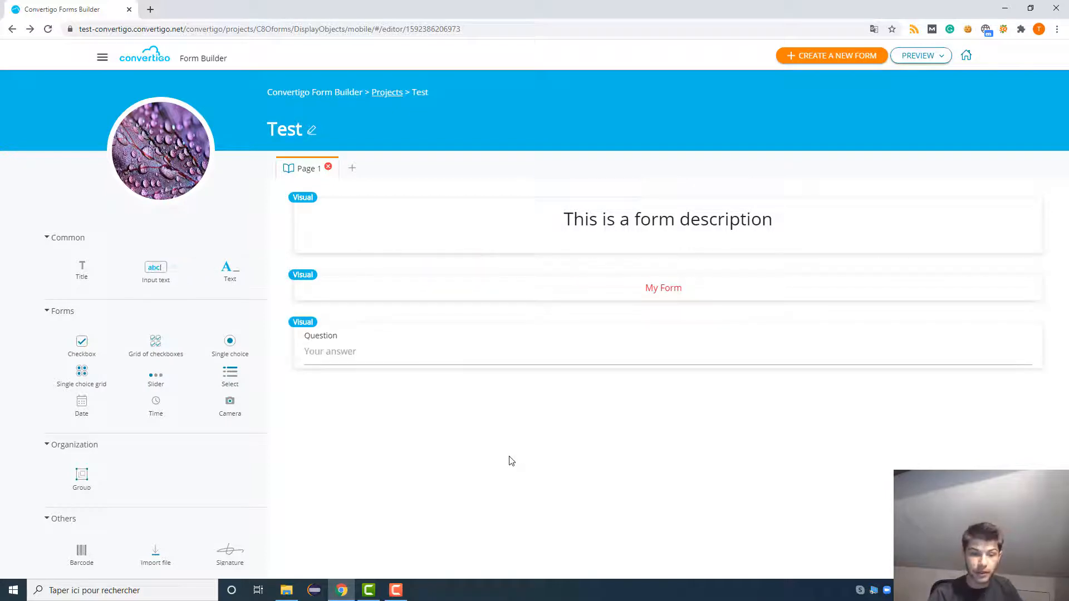
left_click(397, 348)
left_click(422, 394)
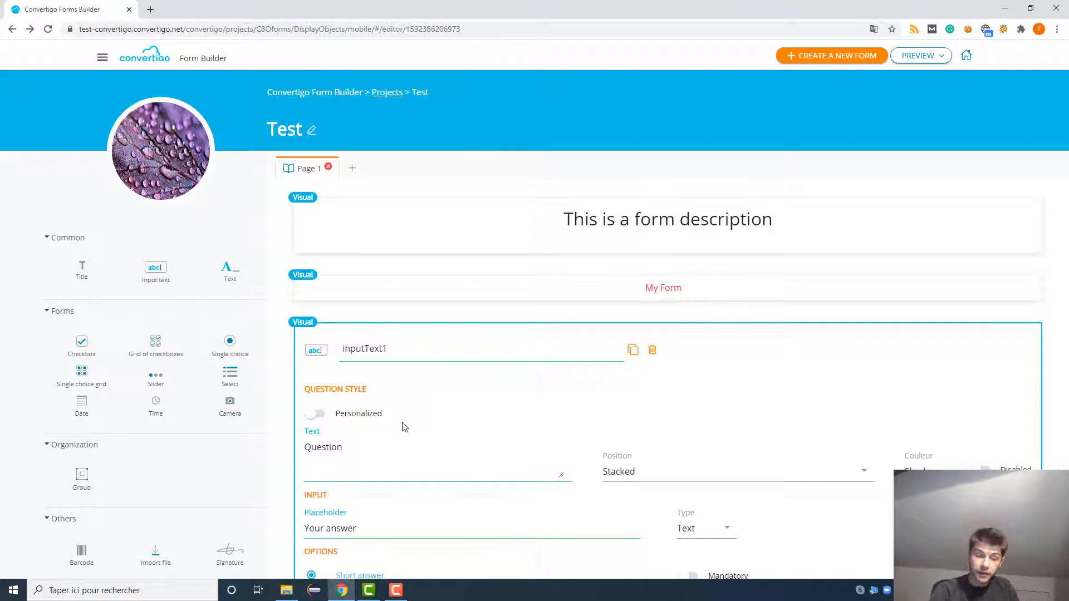
scroll(335, 412, "down", 1)
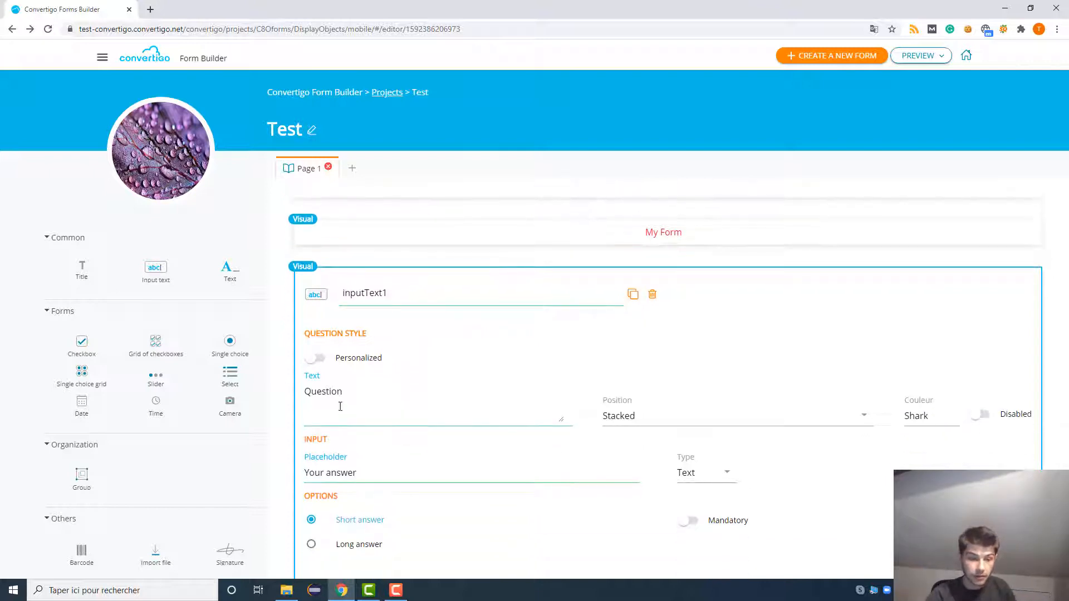
left_click_drag(426, 292, 338, 300)
left_click(429, 296)
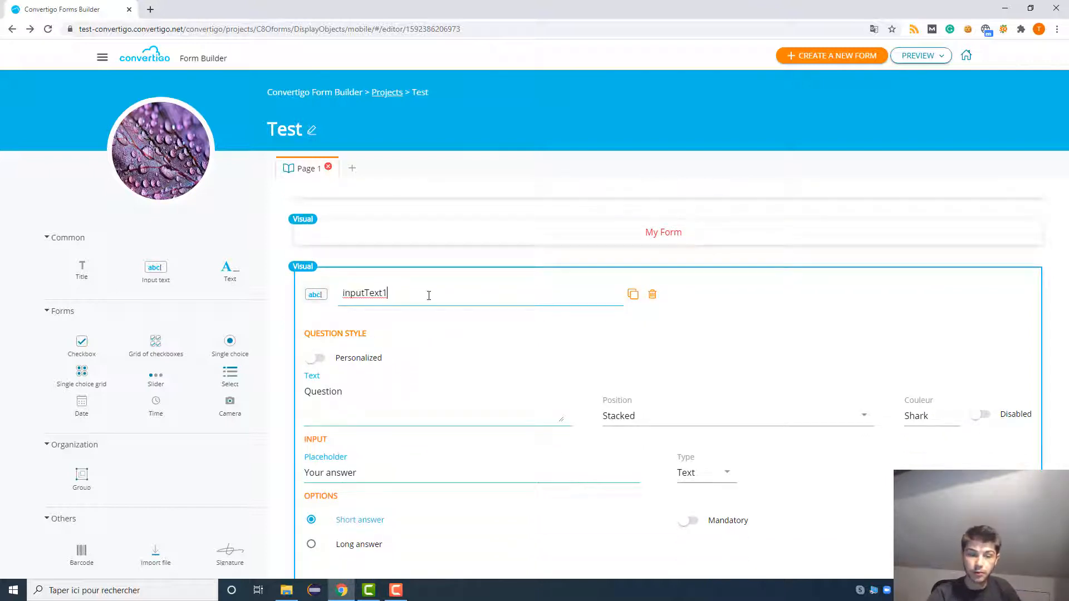
left_click(345, 414)
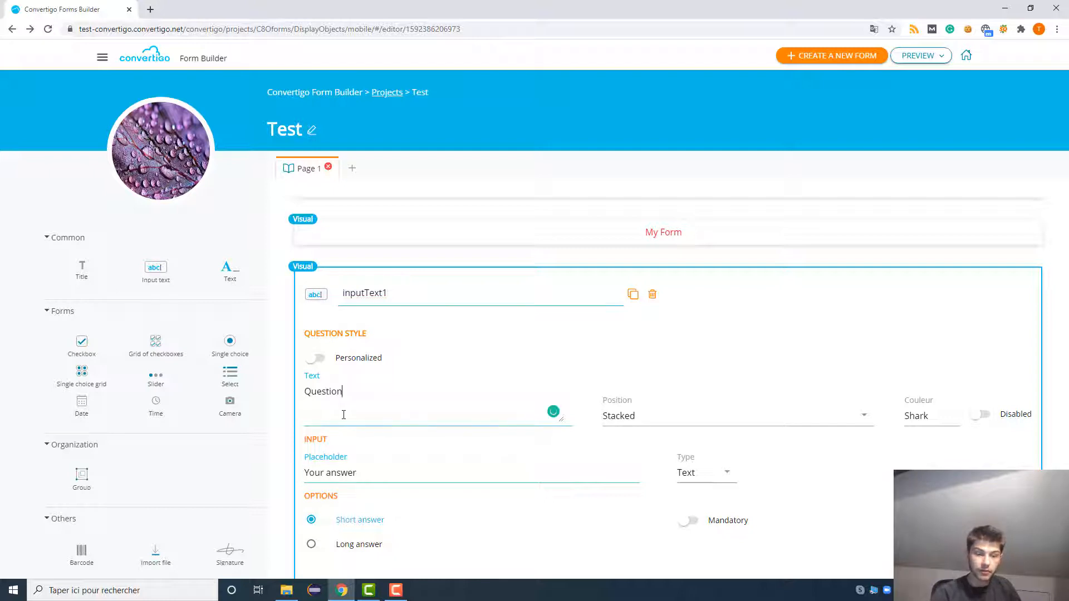
left_click_drag(376, 392, 306, 395)
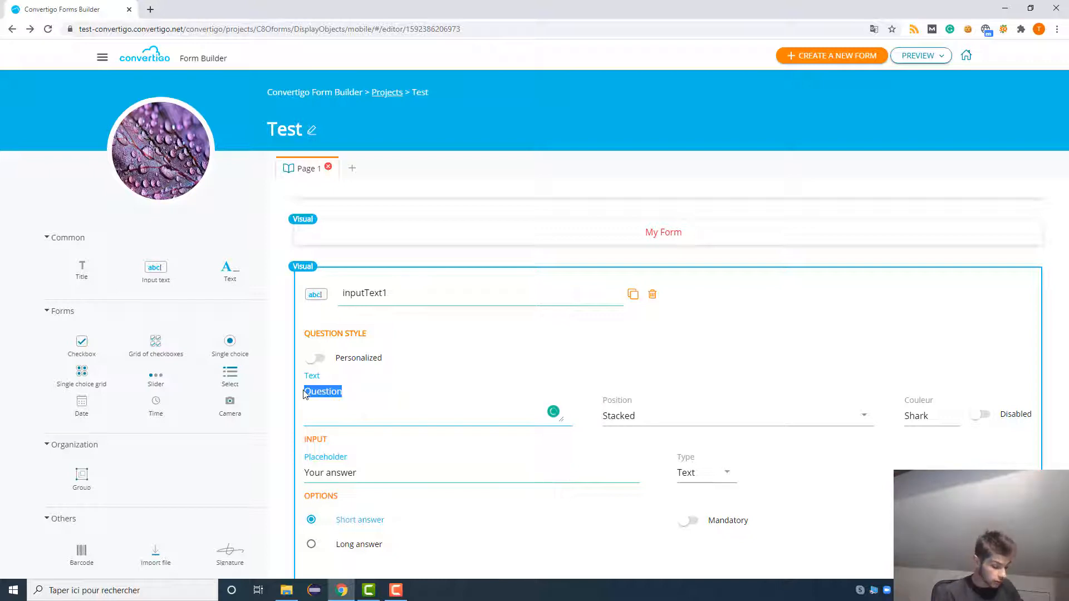
type("What is y")
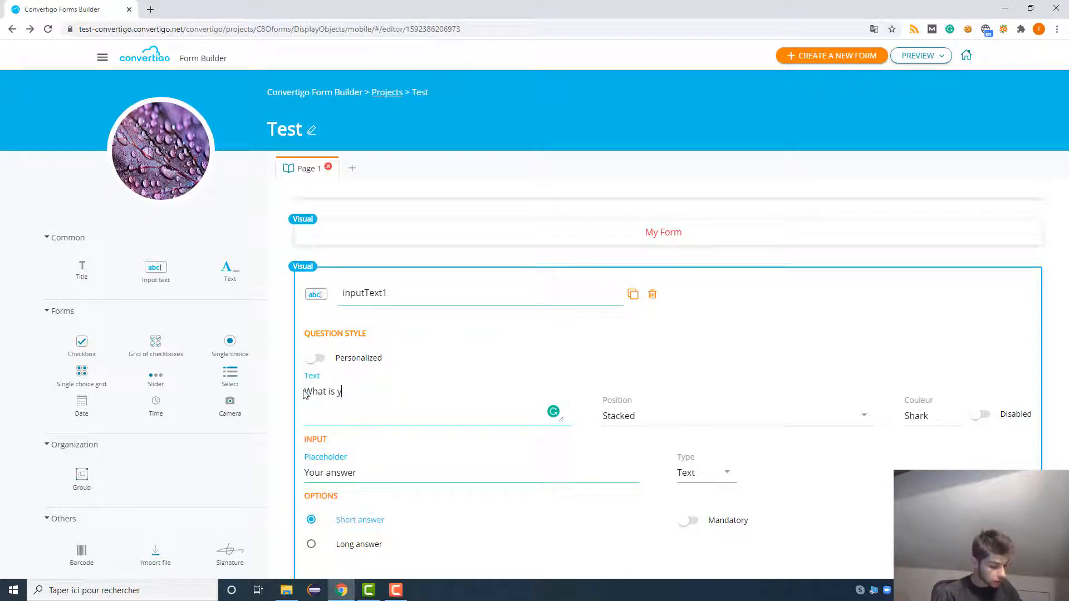
type("our favou")
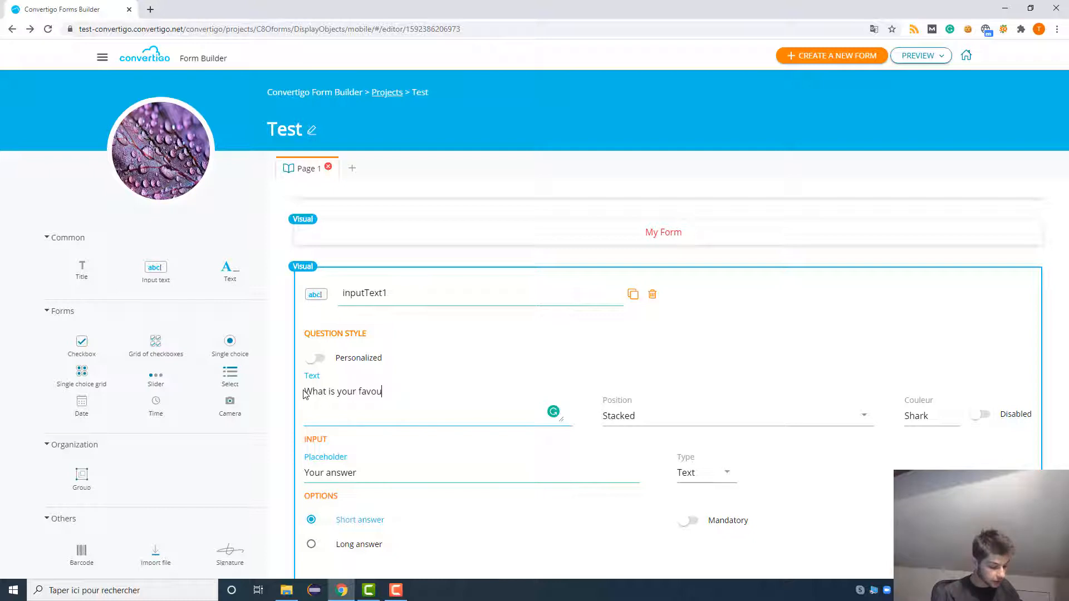
type("rite color ?")
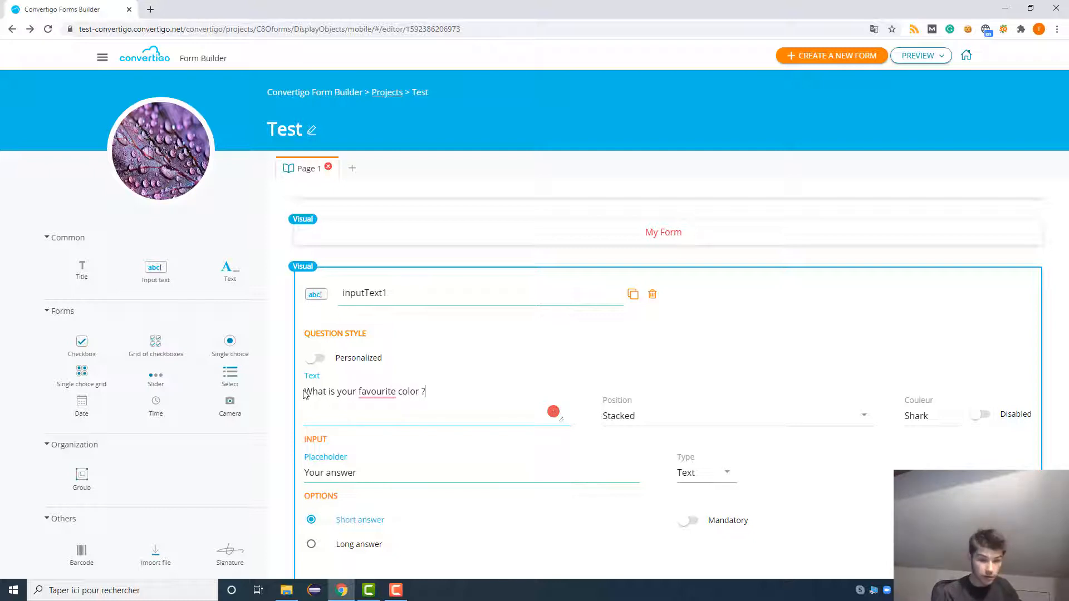
Step: Set the answer option of the favourite color question to Long answer
scroll(363, 359, "down", 2)
left_click(370, 434)
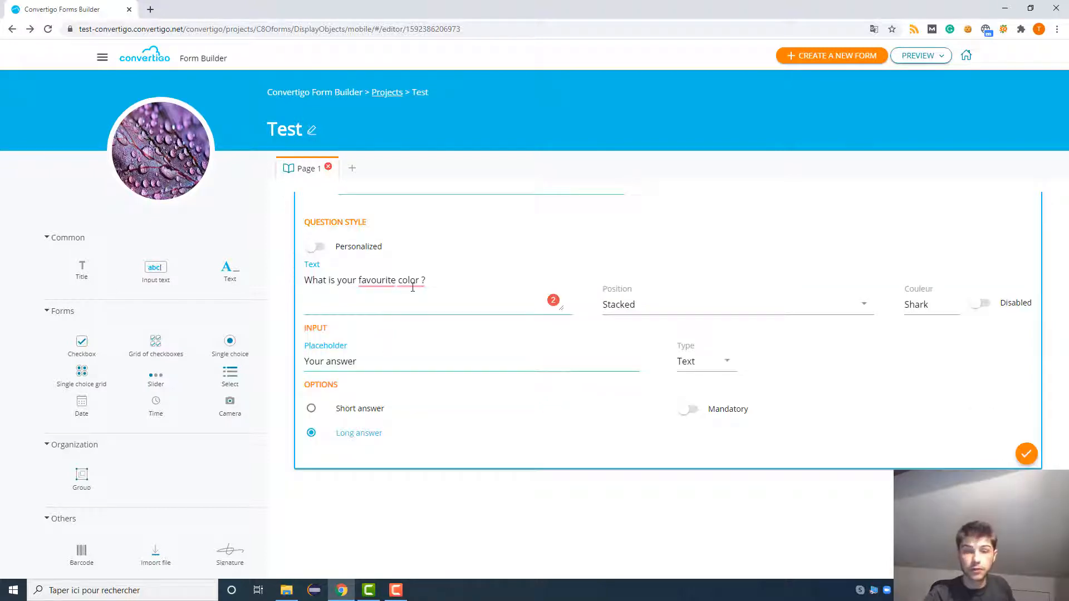
Step: Review the placeholder, input type and position options of the favourite color question and close its settings
left_click_drag(373, 360, 248, 365)
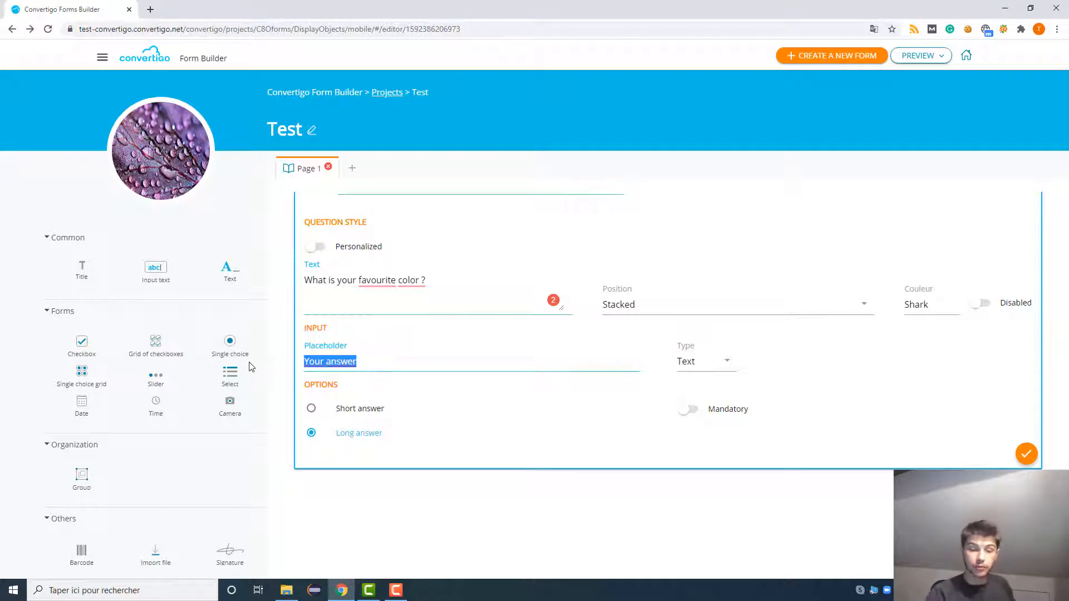
left_click(383, 367)
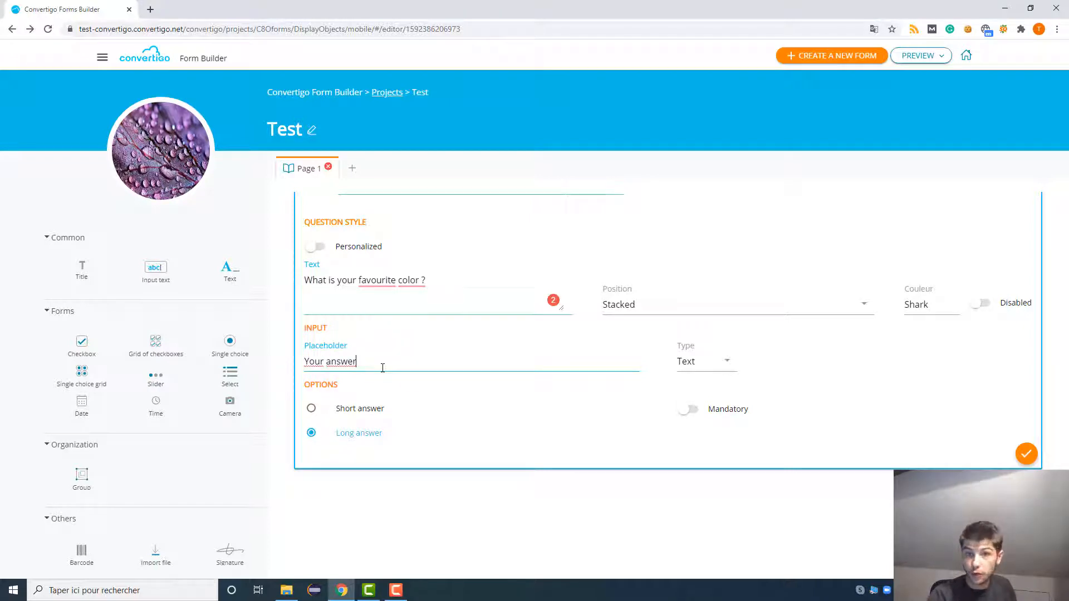
left_click_drag(383, 367, 258, 372)
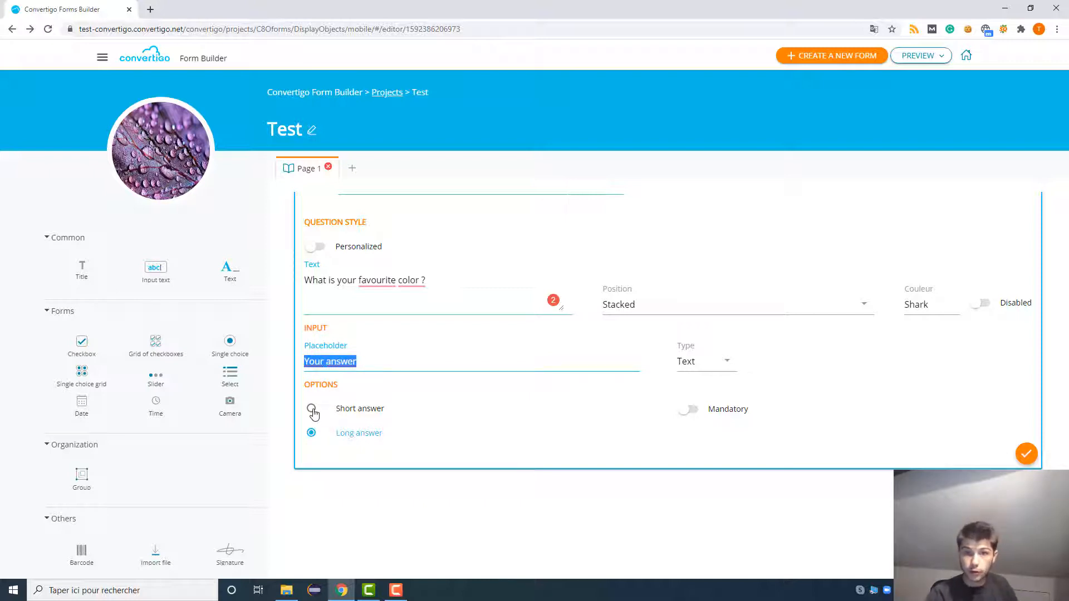
left_click(693, 365)
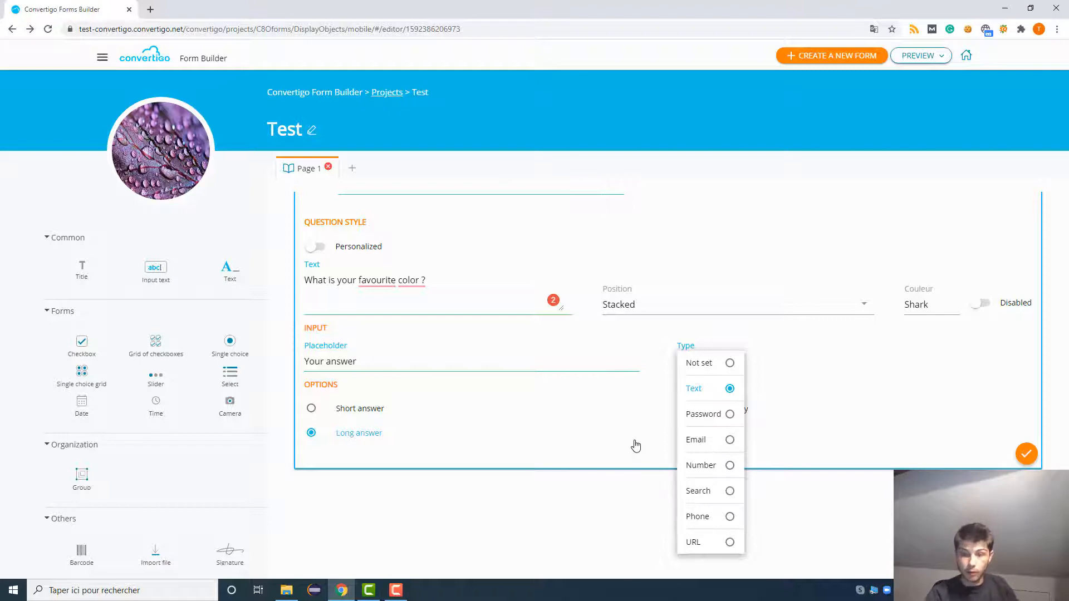
left_click(769, 378)
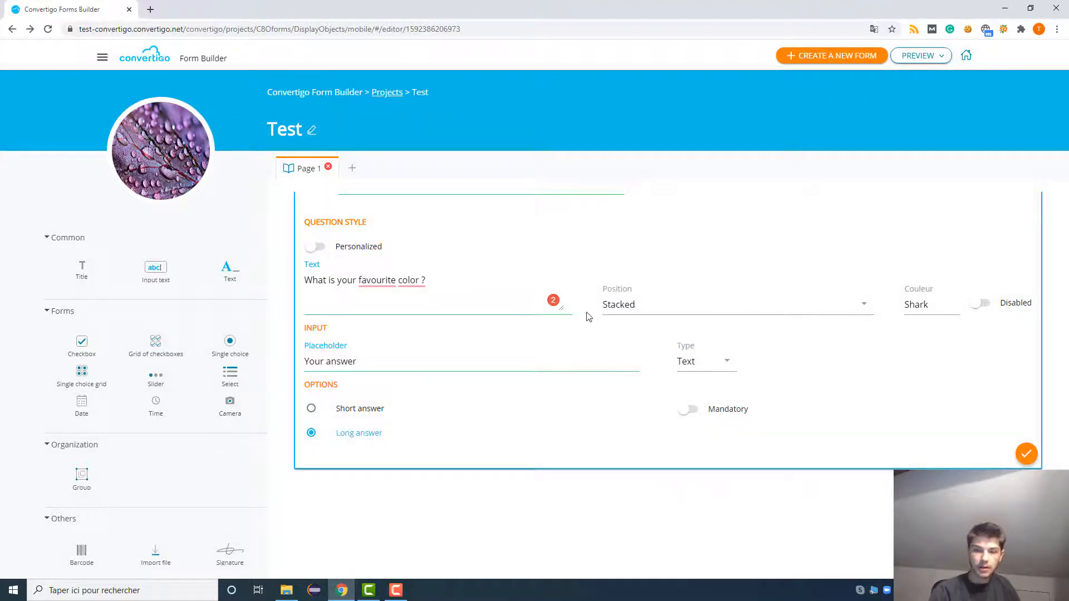
left_click(683, 309)
left_click(685, 307)
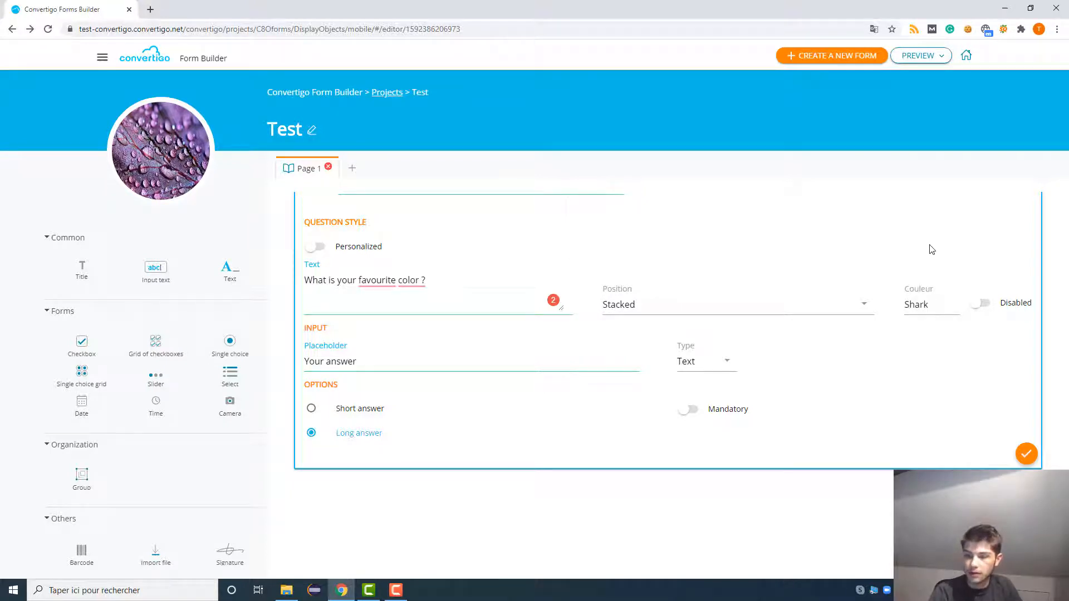
left_click(1025, 455)
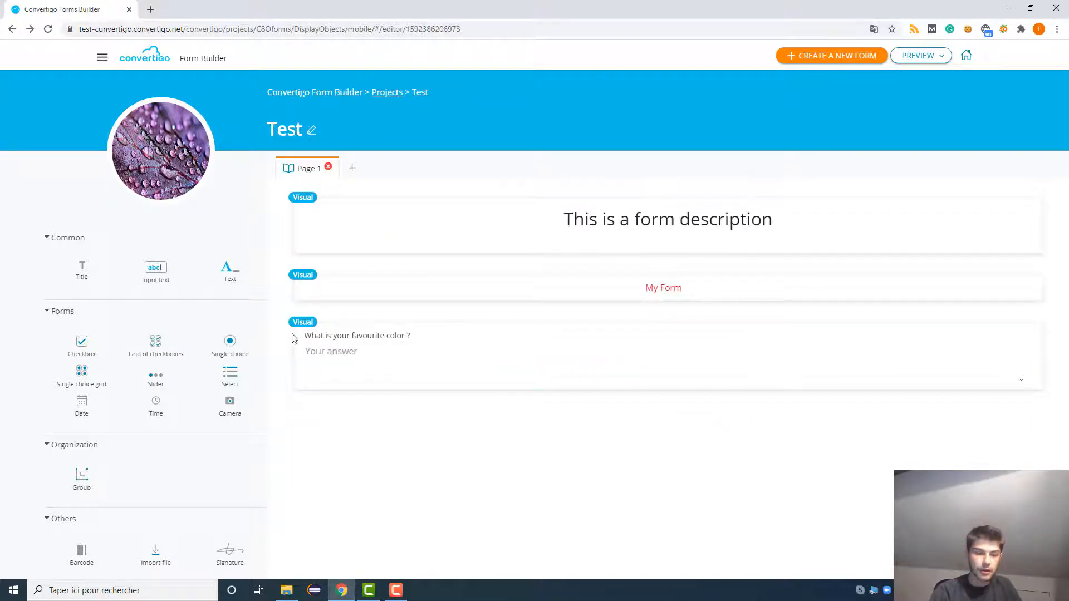
Step: Reopen the favourite color question's settings to check them and close them again
left_click(337, 378)
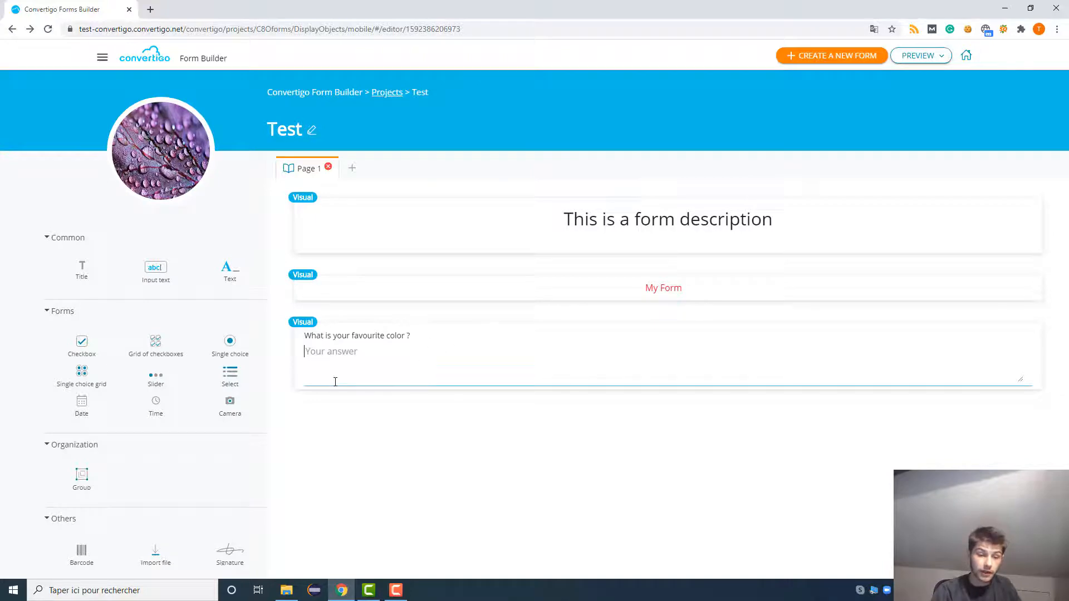
scroll(1031, 256, "down", 3)
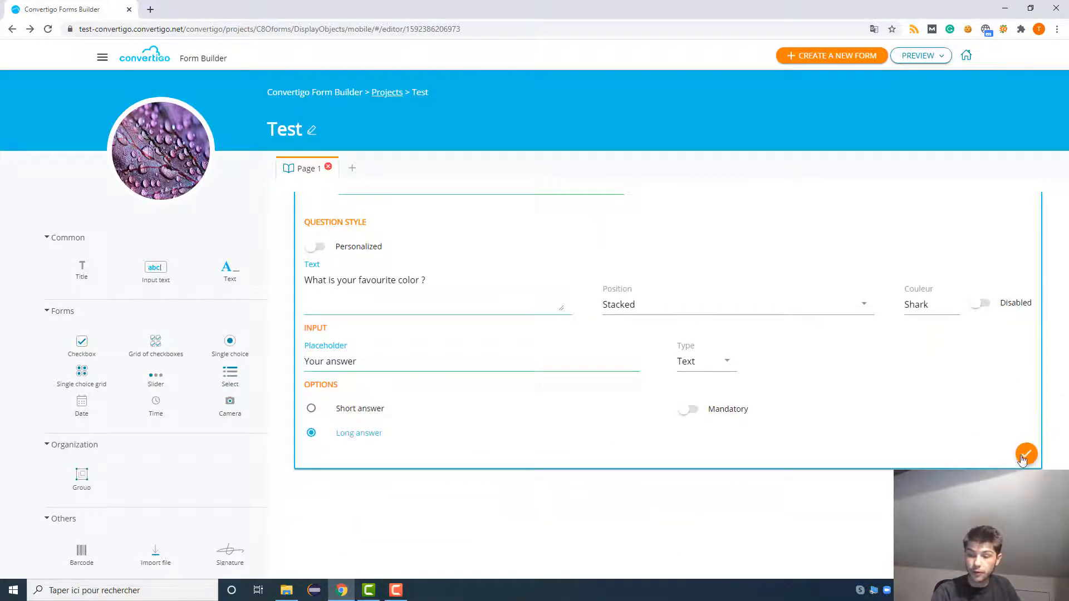
left_click(1026, 455)
Step: Preview the form, try the answer "Blue" in the favourite color question, clear it and return to editing
left_click(924, 59)
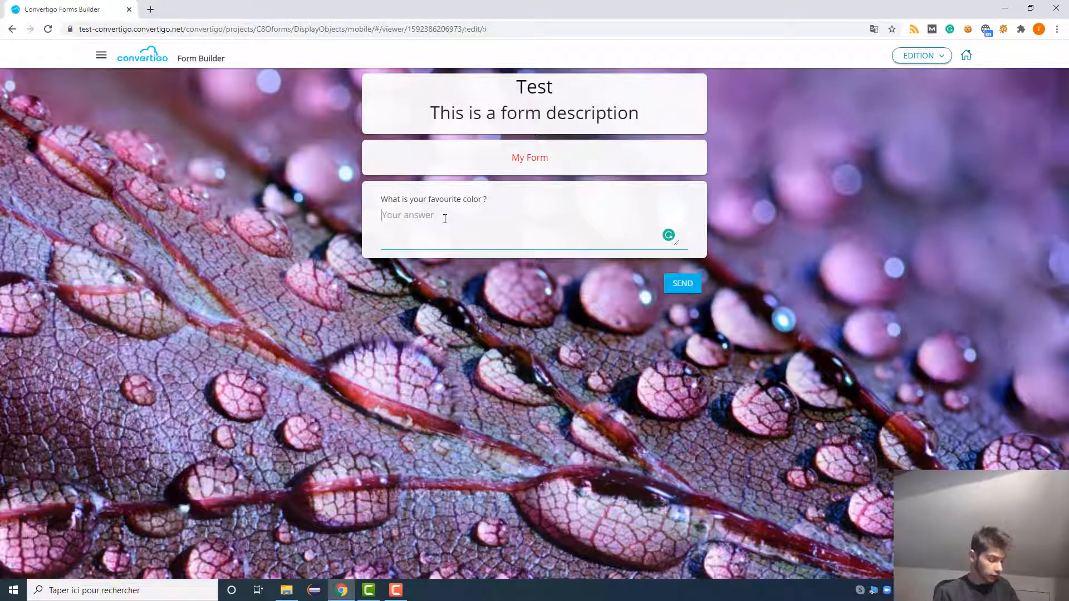
type("Blue")
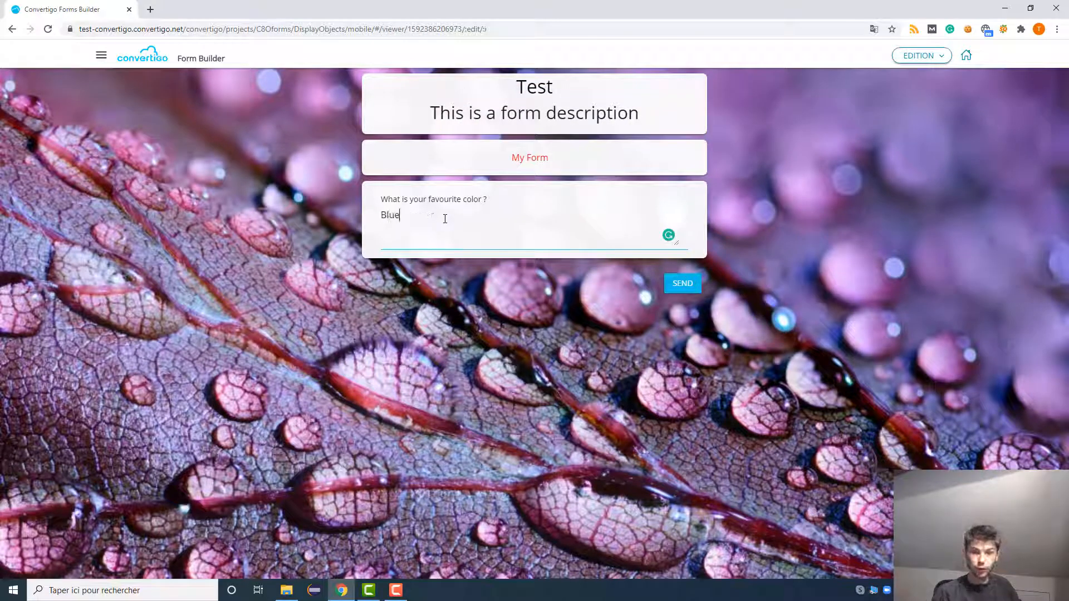
key("BackSpace")
key("BackSpace")
key("BackSpace")
key("BackSpace")
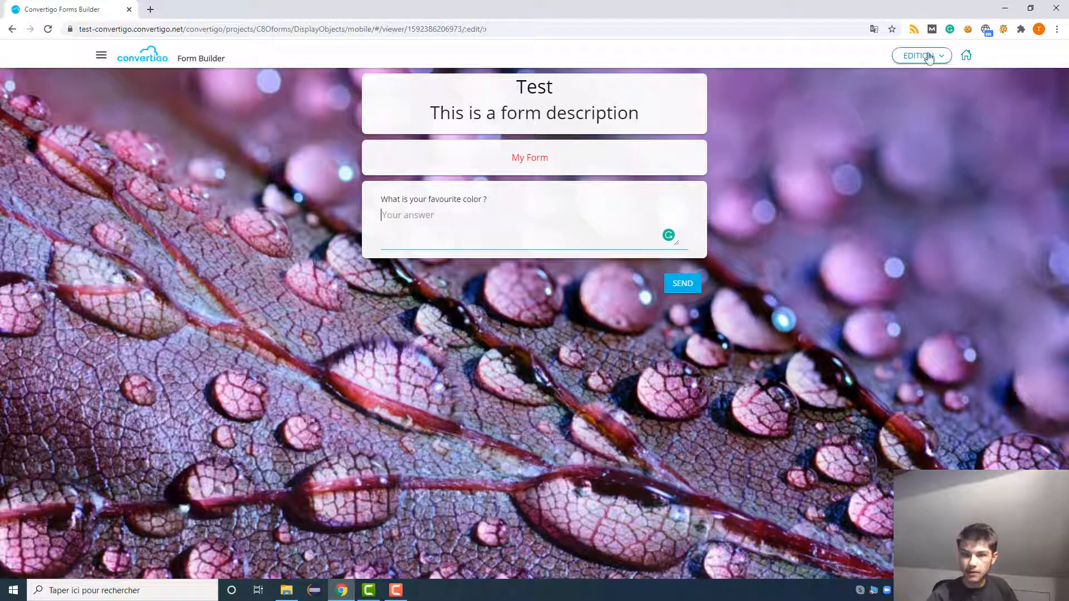
left_click(908, 57)
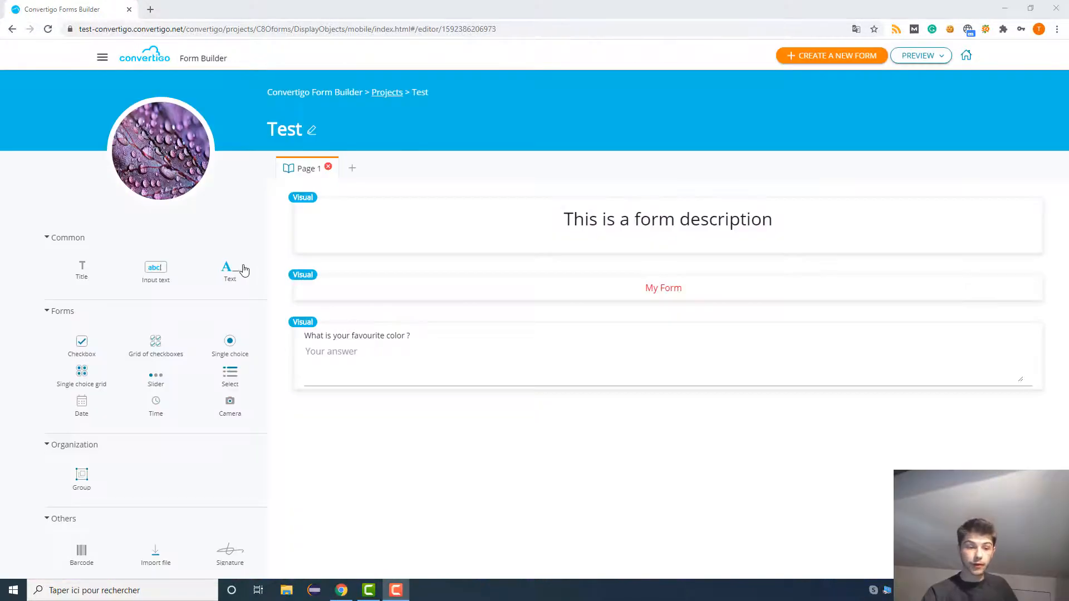
Step: Add a Text component below the favourite color question and set its text to "Simple text area"
left_click_drag(243, 274, 473, 433)
left_click(368, 433)
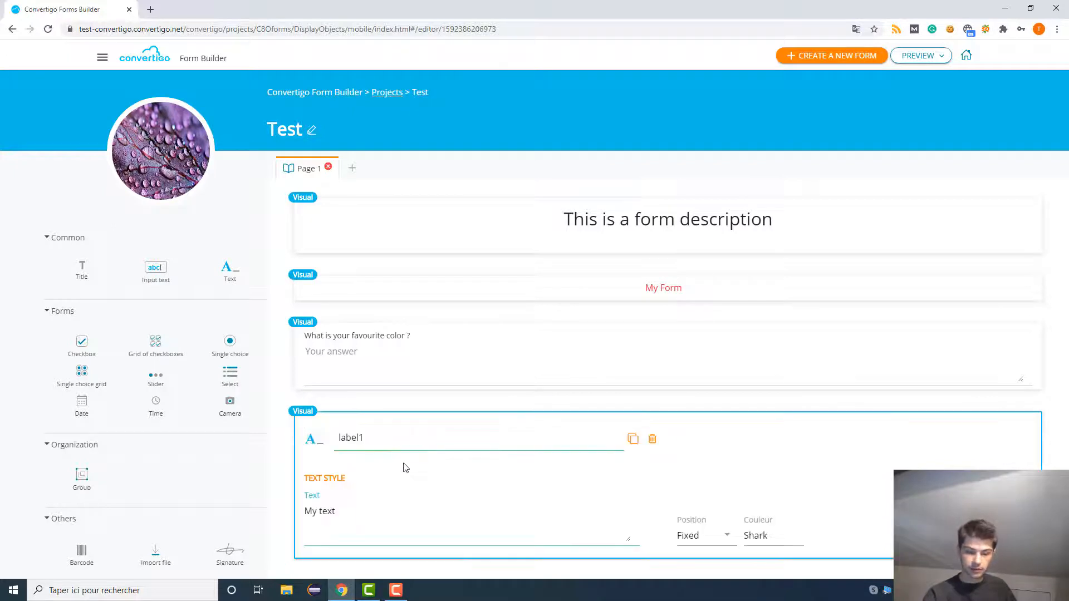
key("ctrl+a")
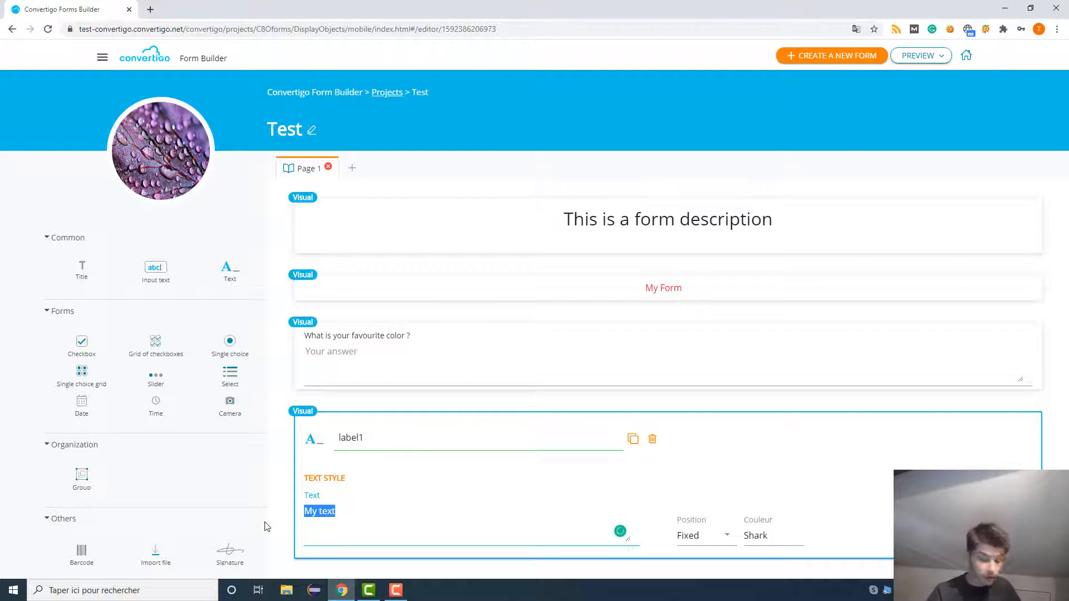
key("BackSpace")
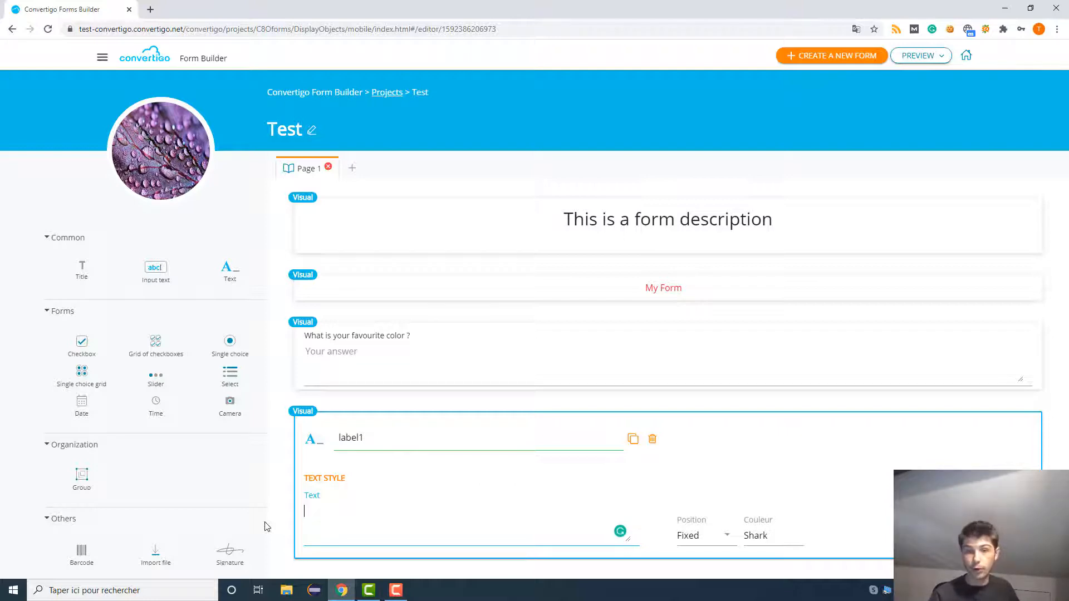
type("S")
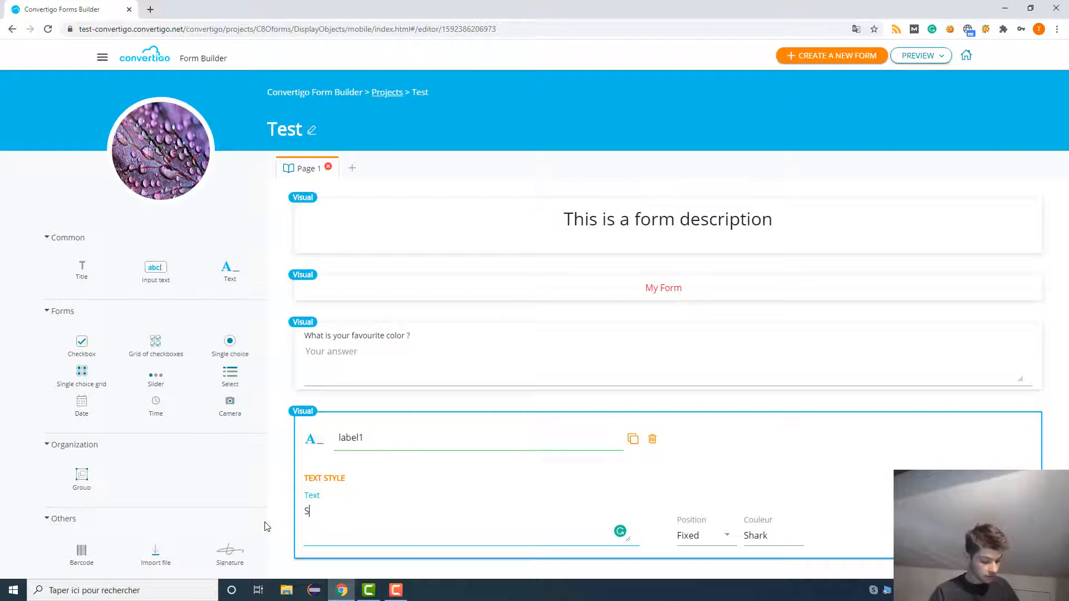
type("imple text area")
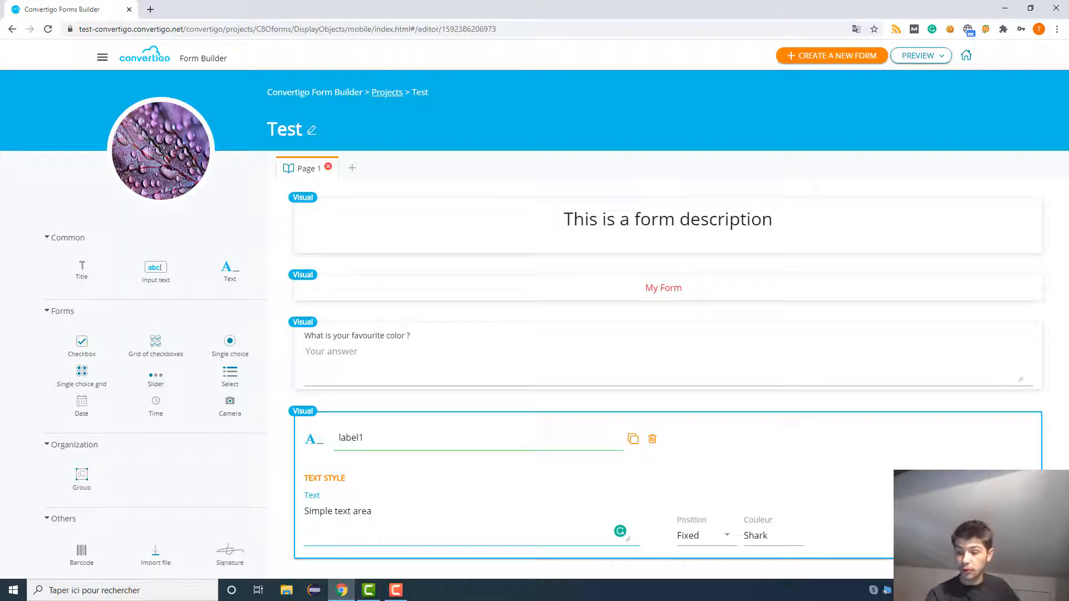
Step: Close the Text component's settings and add a Checkbox component below "Simple text area"
left_click(744, 321)
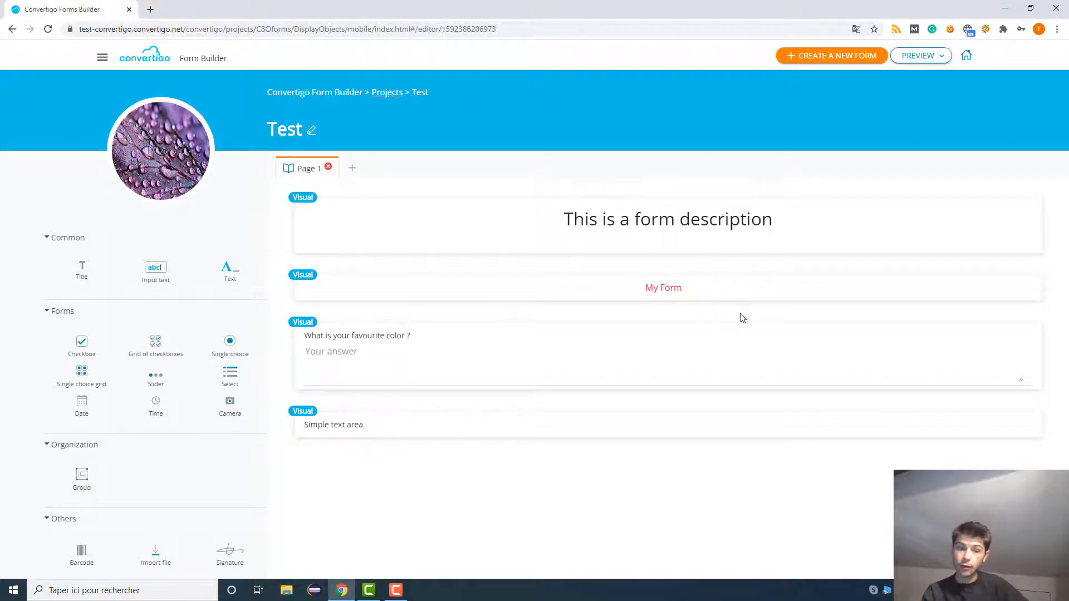
scroll(706, 381, "down", 1)
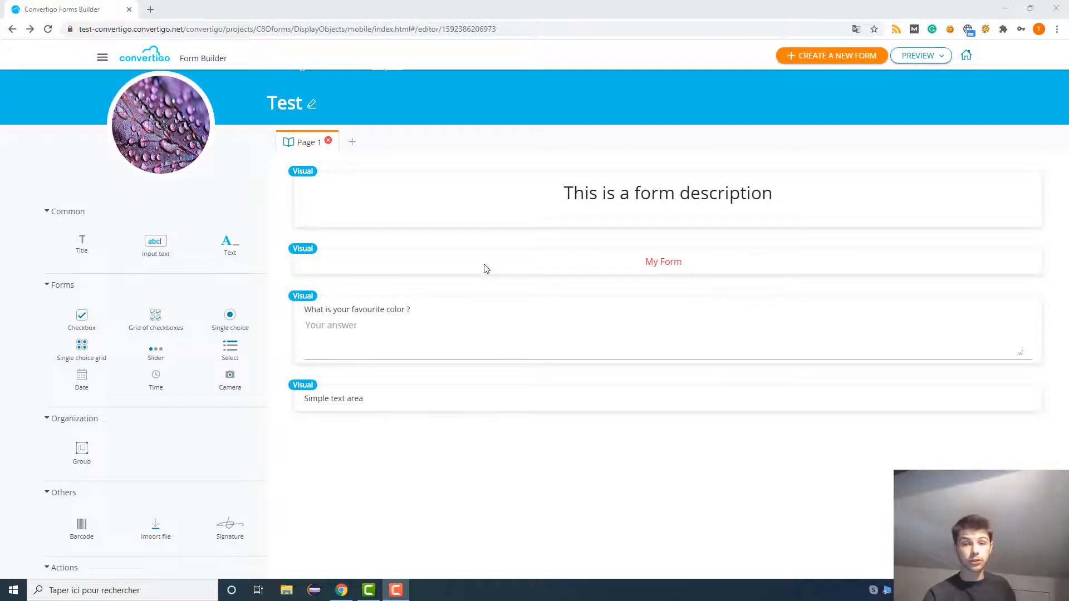
left_click_drag(81, 317, 410, 477)
scroll(415, 451, "down", 1)
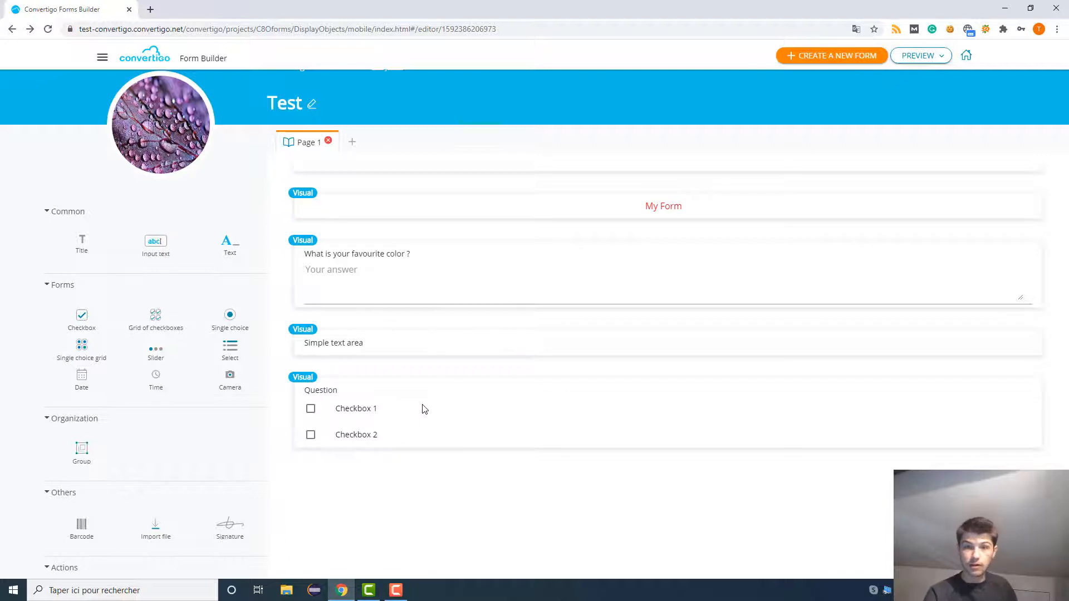
Step: Set the new checkbox component's question text to "What is your favorite color ?"
left_click(422, 409)
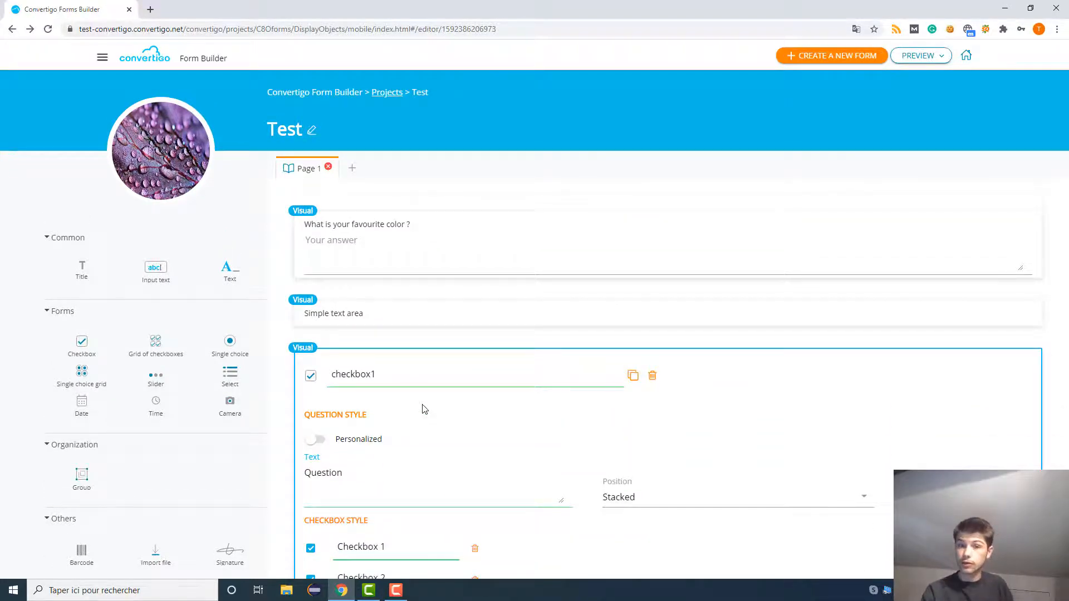
scroll(423, 409, "down", 2)
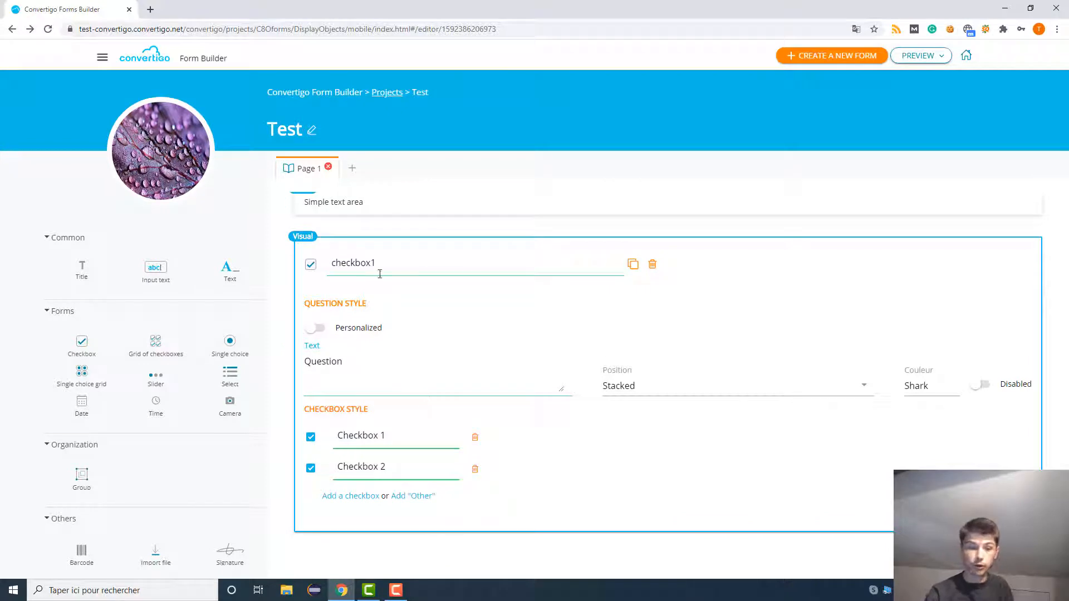
left_click_drag(349, 361, 265, 367)
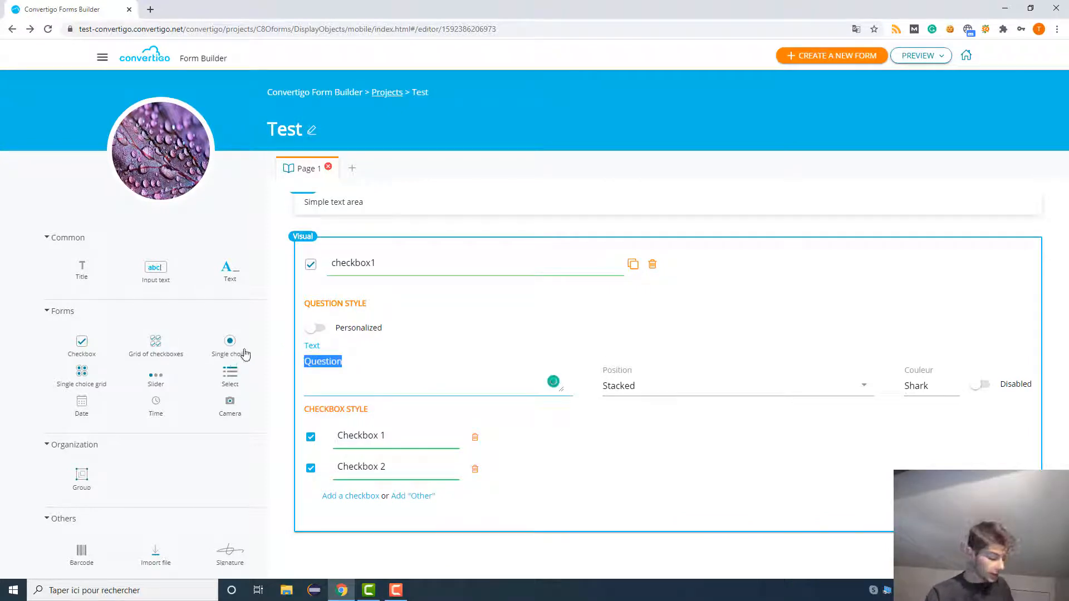
type("What is ")
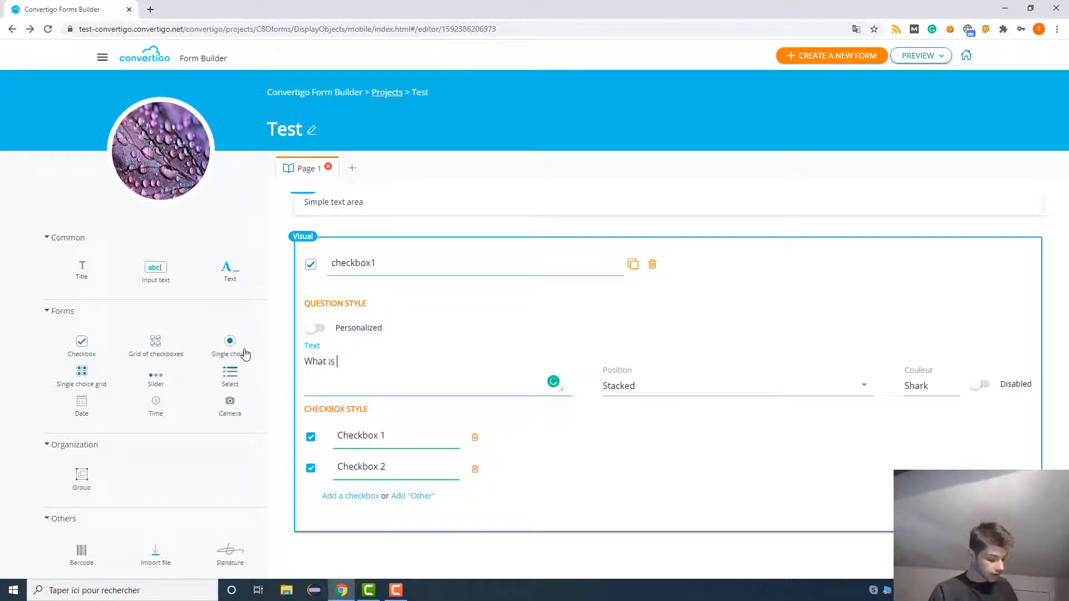
type("your favo")
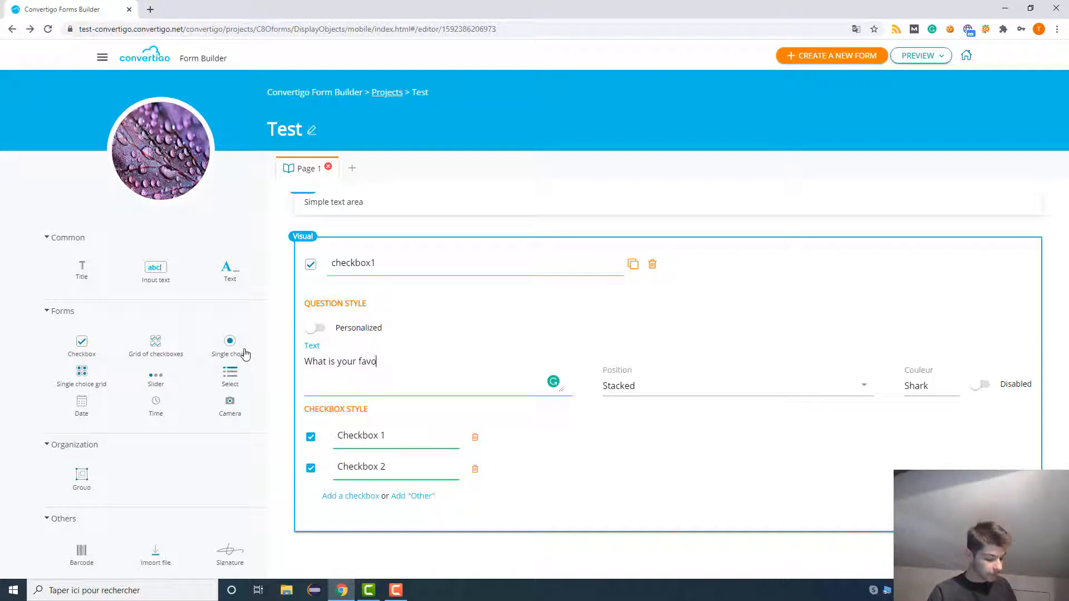
type("rite color ?")
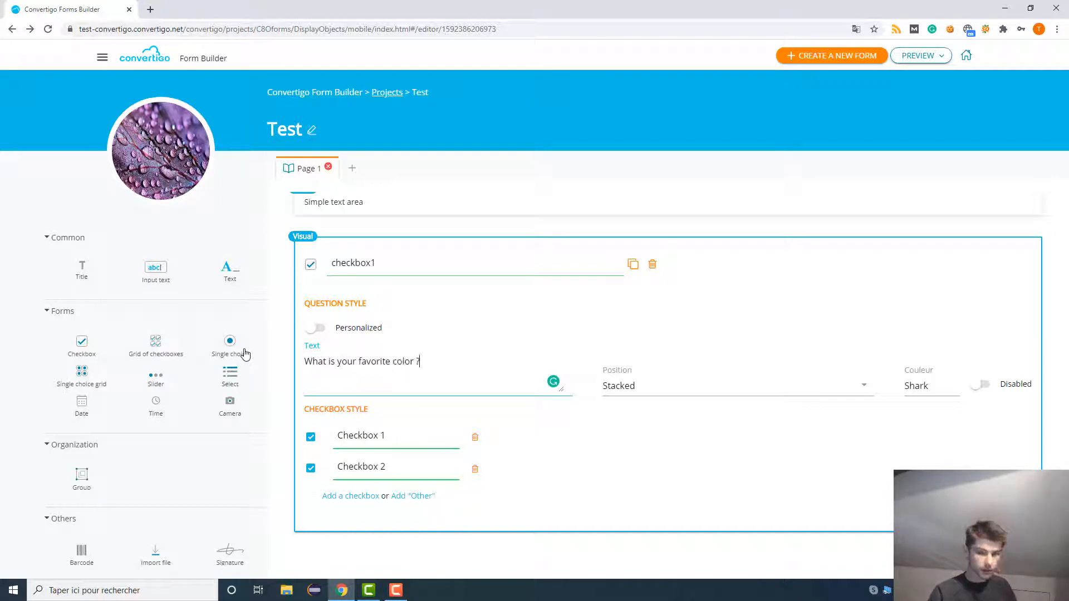
Step: Add two more checkboxes to the favorite color checkbox question
scroll(551, 377, "down", 1)
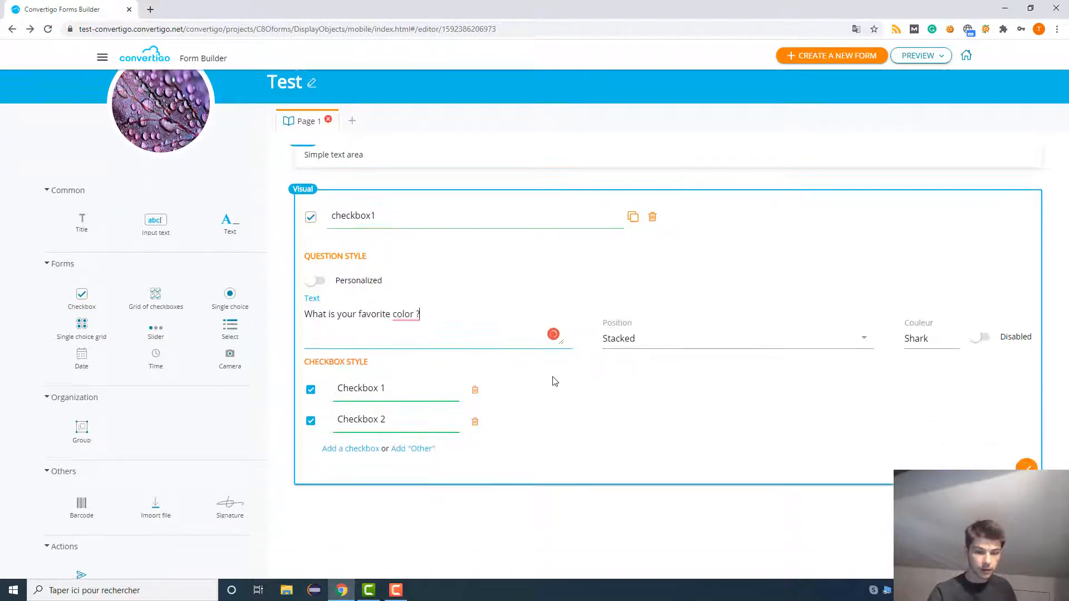
left_click(358, 441)
left_click(351, 472)
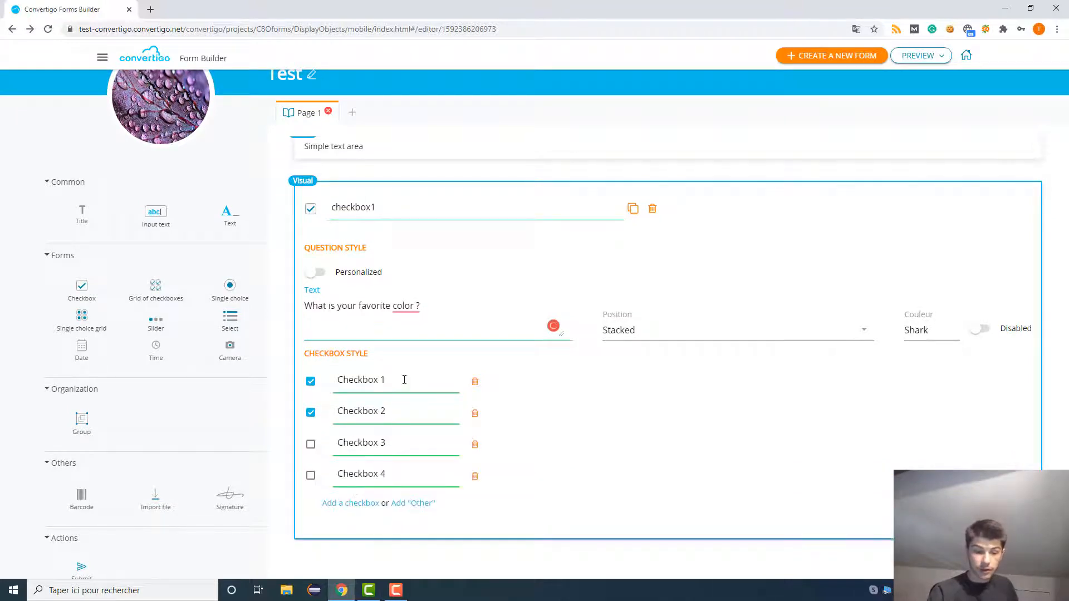
Step: Label the four checkboxes Blue, Green, Red and Yellow and close the question's settings
left_click_drag(404, 380, 318, 382)
type("Blue")
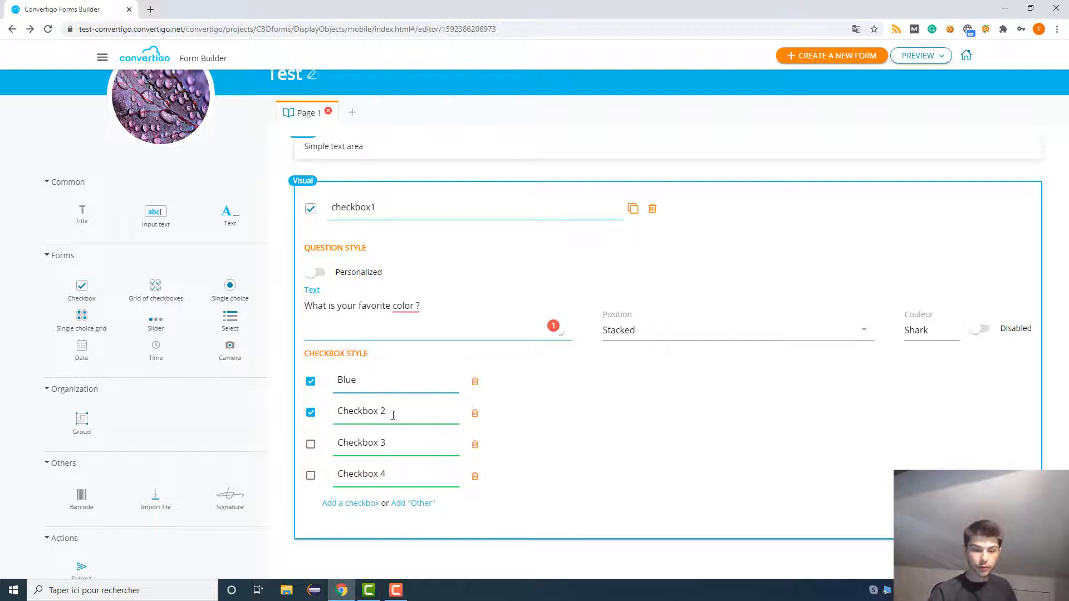
left_click_drag(391, 412, 320, 440)
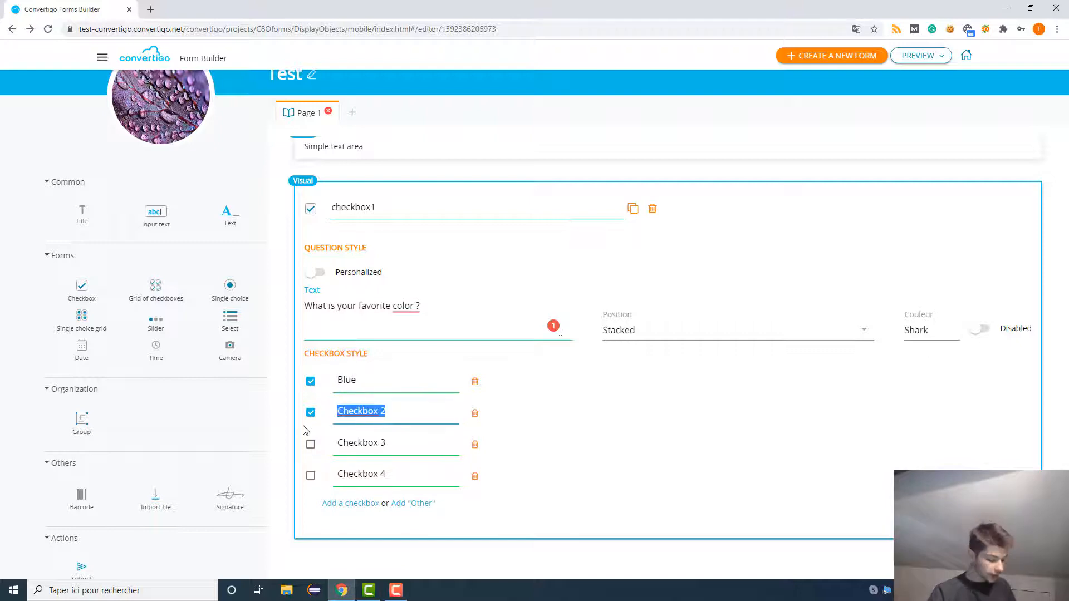
type("Green")
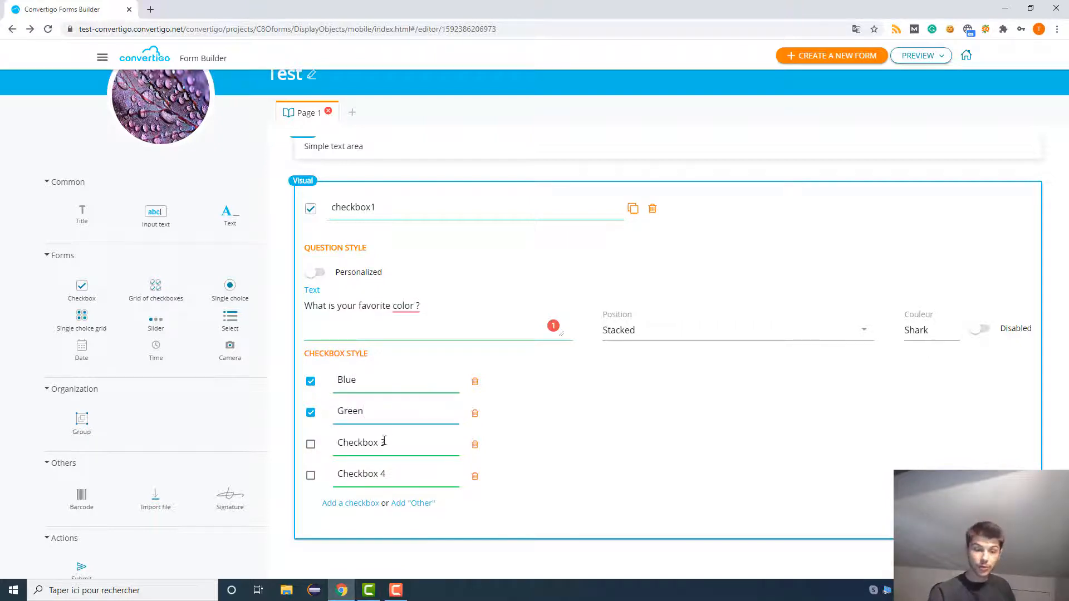
left_click_drag(393, 442, 310, 444)
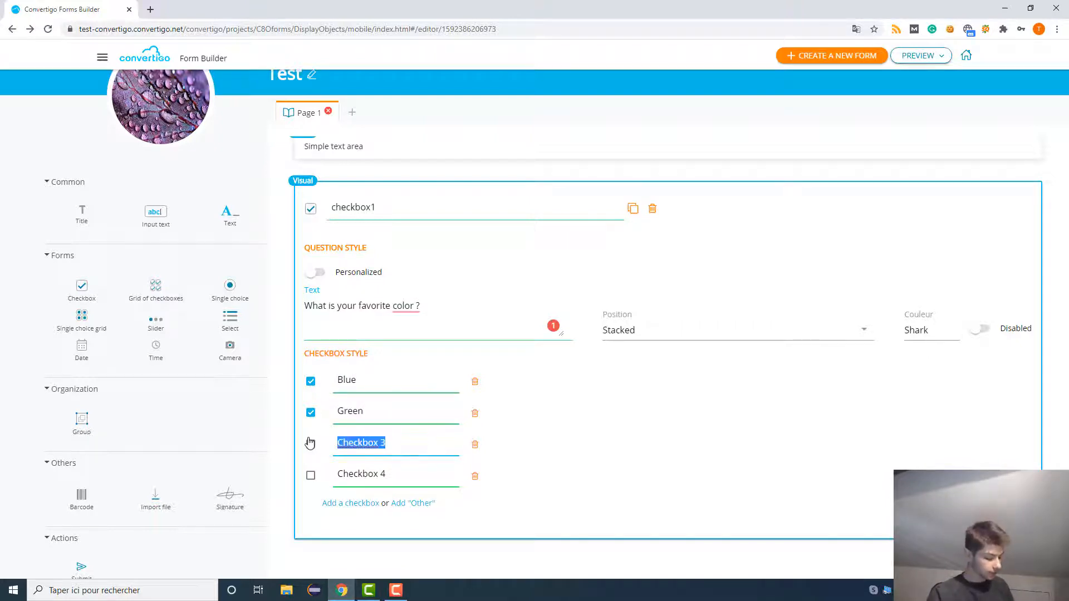
type("Red")
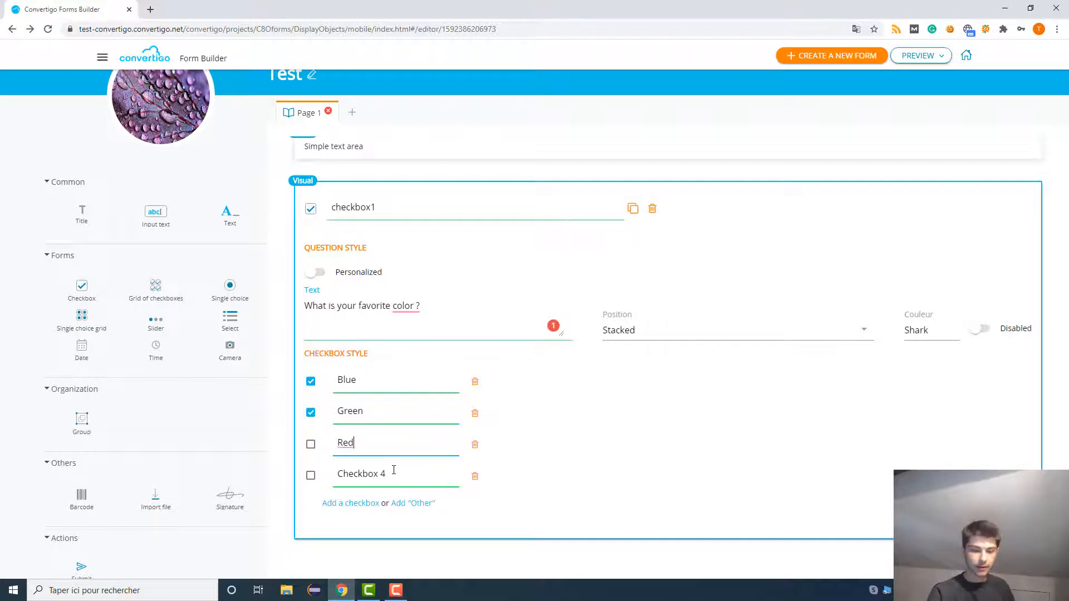
left_click_drag(393, 471, 313, 474)
type("Yell")
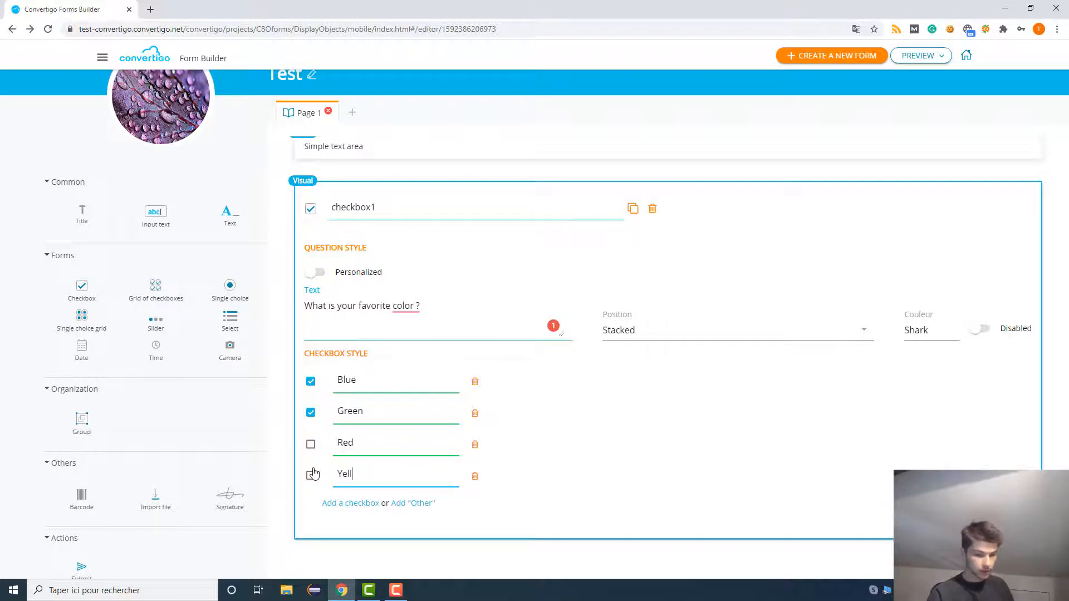
type("ow")
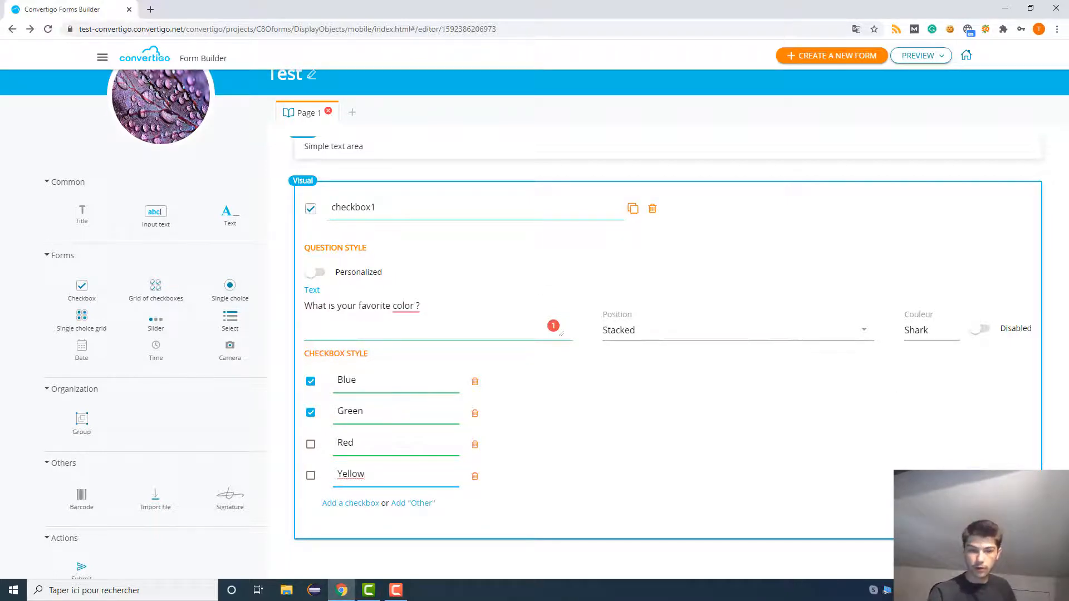
left_click(637, 470)
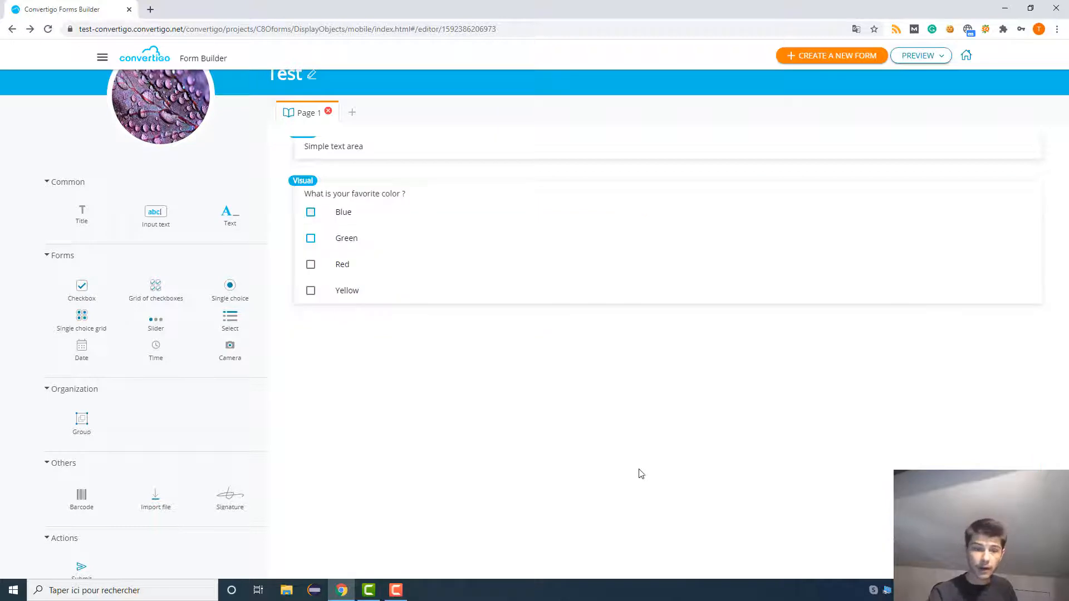
Step: Turn off the default selection of the Green and Blue checkboxes in the question's settings and close them
left_click(313, 247)
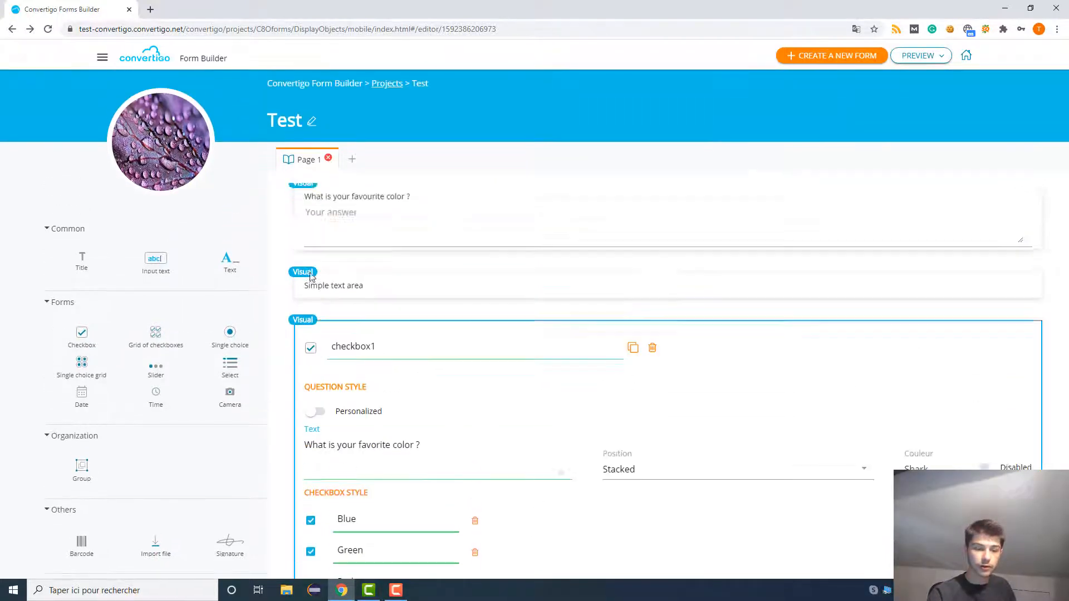
left_click(311, 459)
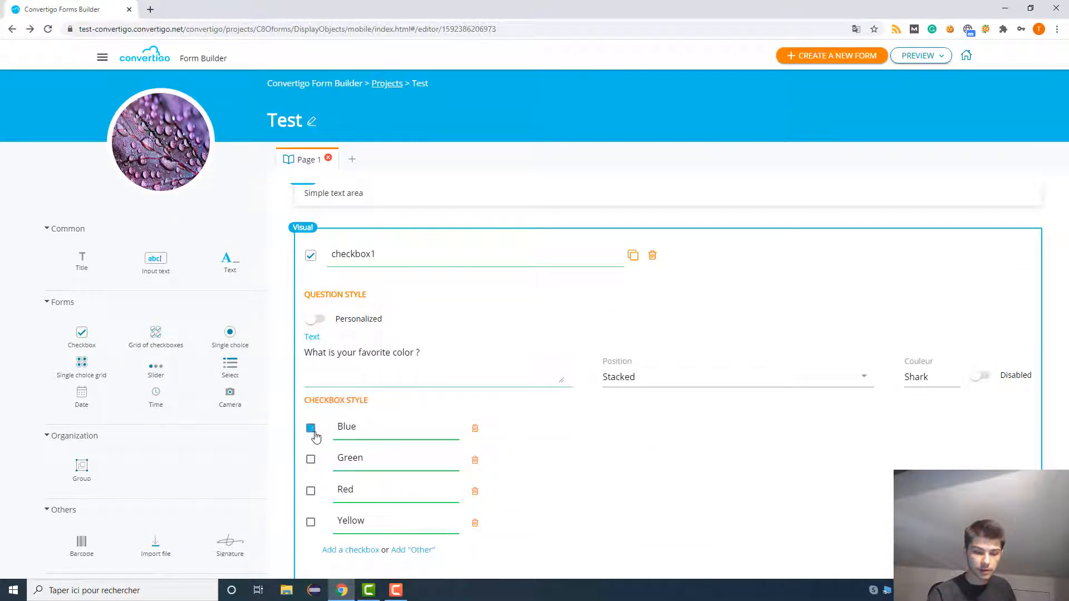
left_click(311, 428)
scroll(779, 437, "down", 3)
left_click(1026, 403)
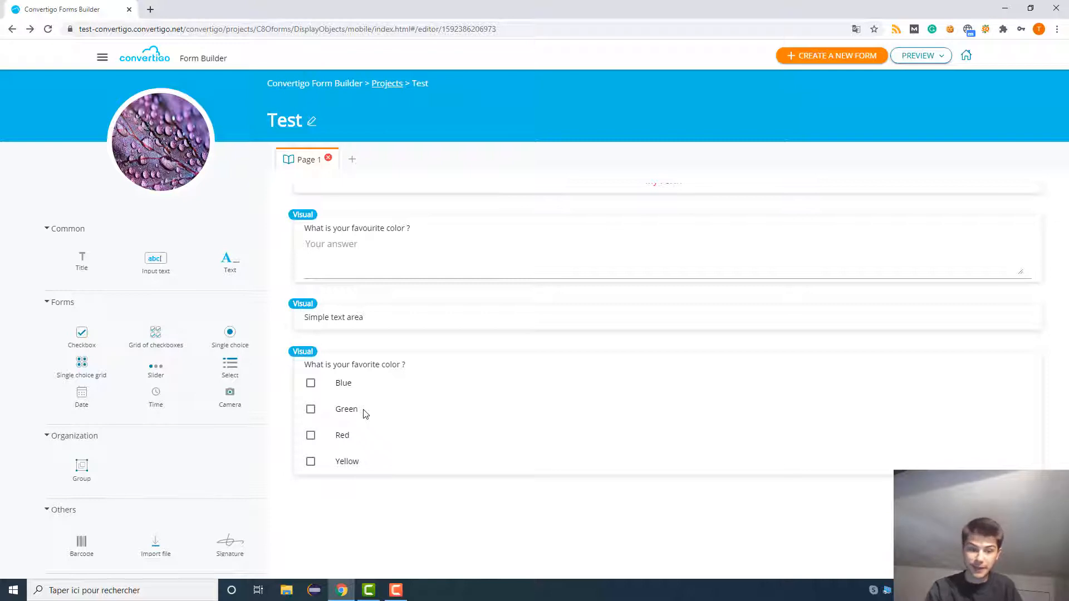
Step: Add a Grid of checkboxes below the checkbox question and set its question text to "What do you eat in a day ?"
scroll(360, 370, "down", 2)
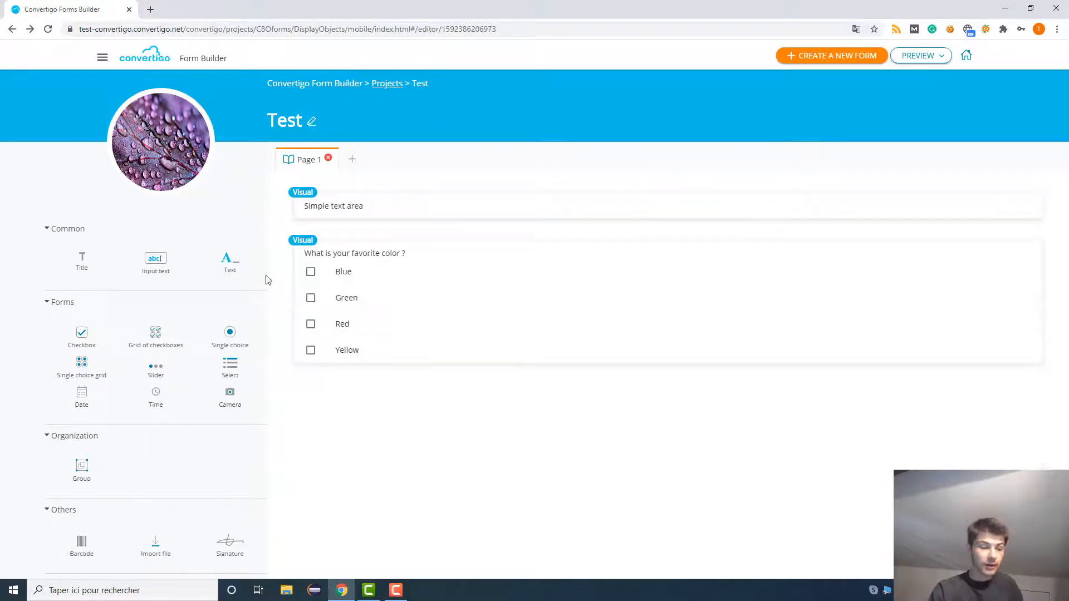
left_click_drag(171, 335, 400, 443)
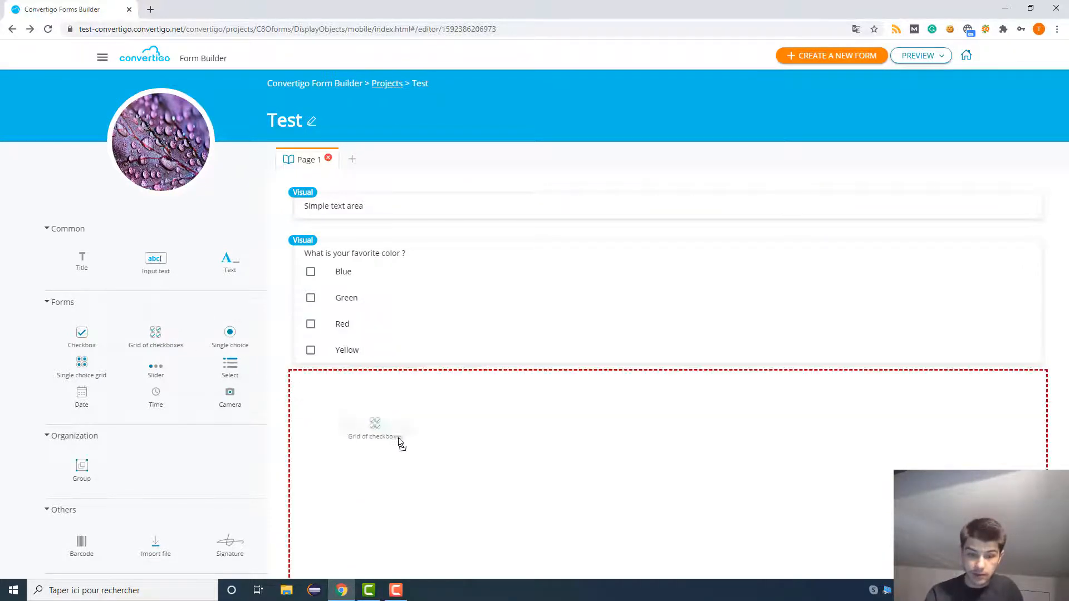
left_click(427, 410)
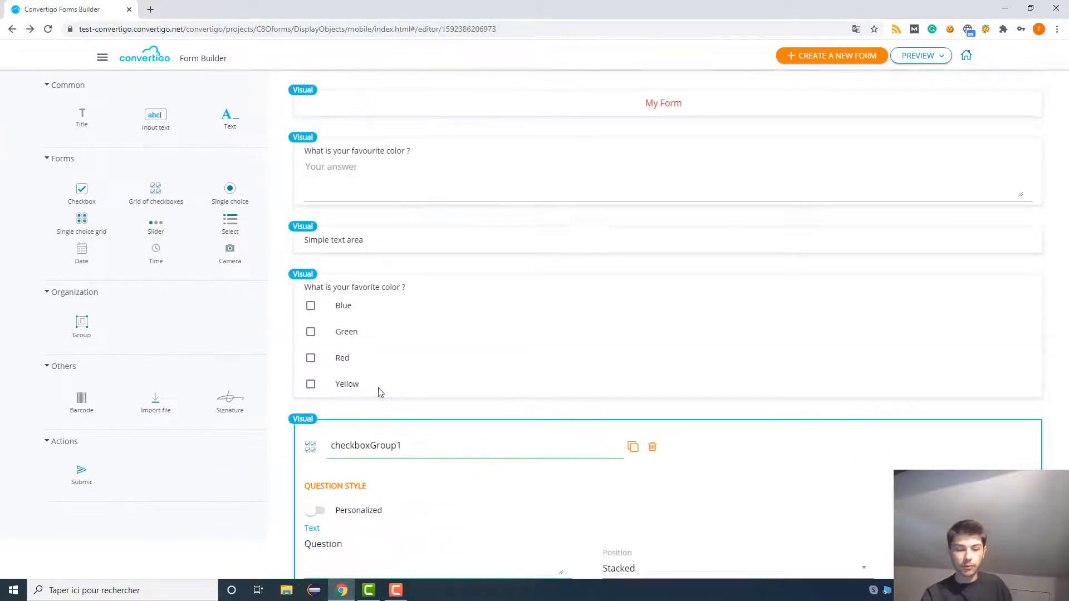
key("ctrl+a")
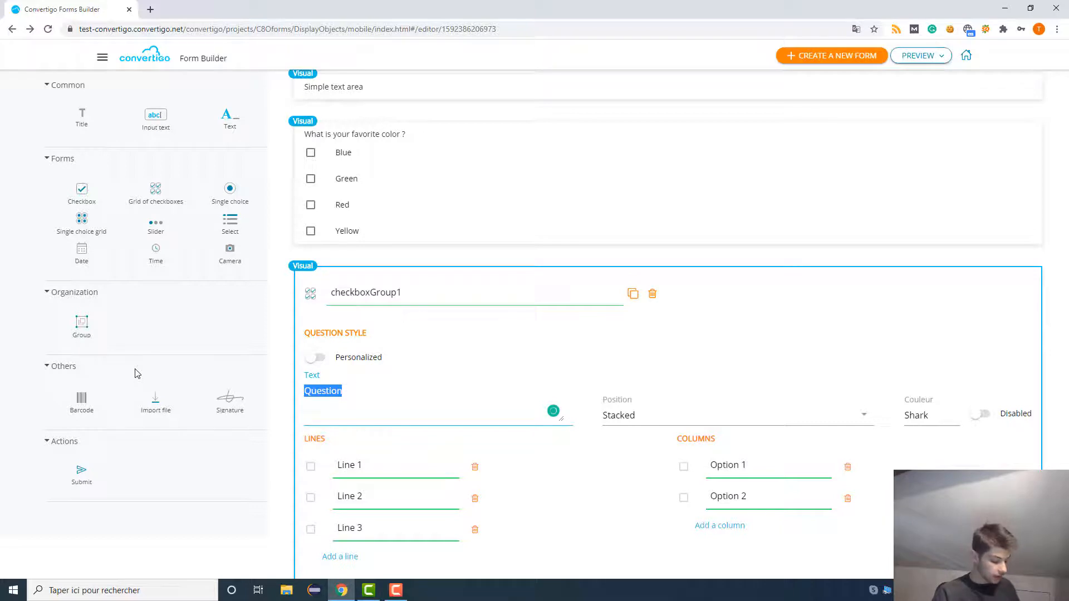
type("What")
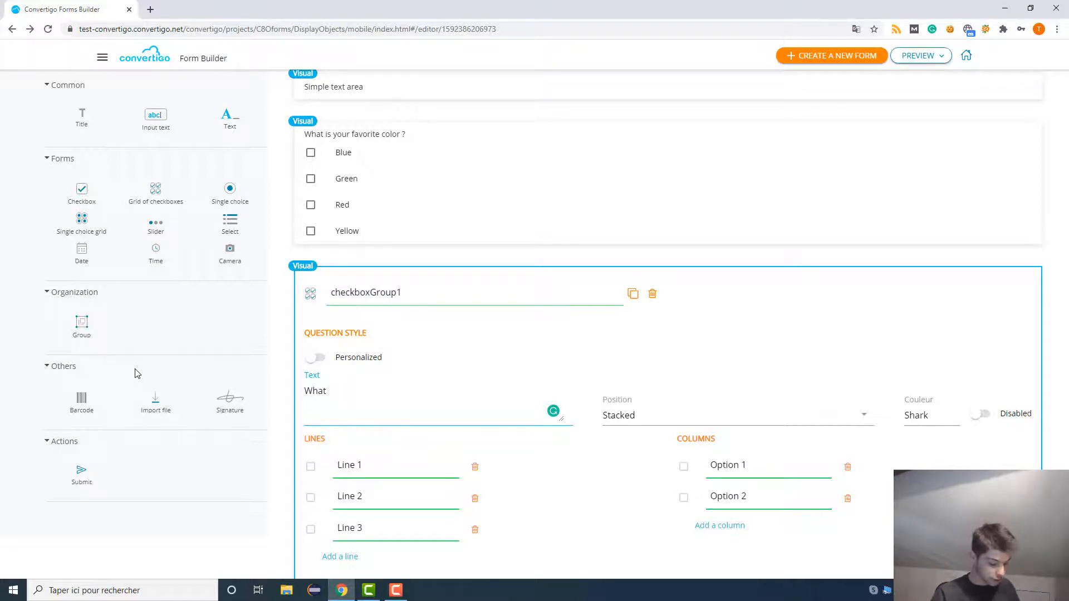
type(" do you eat in a day ?")
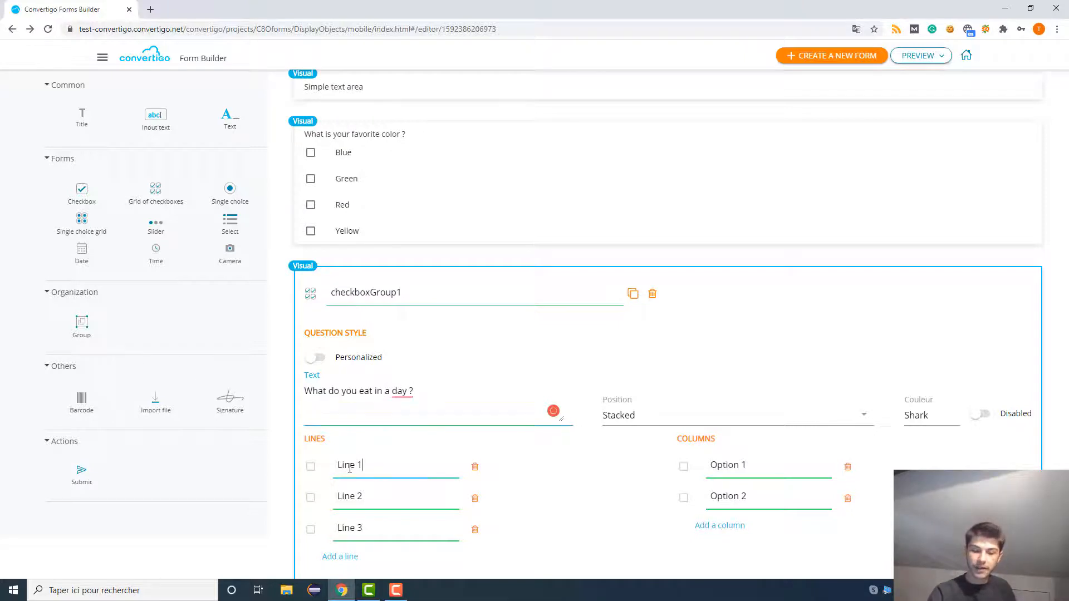
Step: Rename the three lines of the checkbox grid as Morning, Evening and Night
key("ctrl+a")
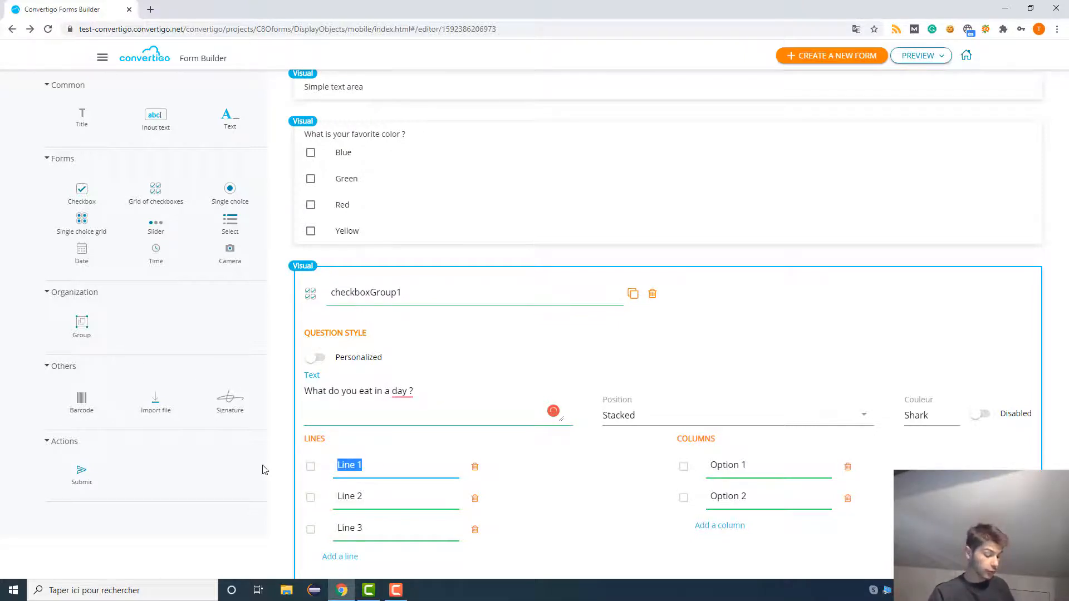
type("Morning")
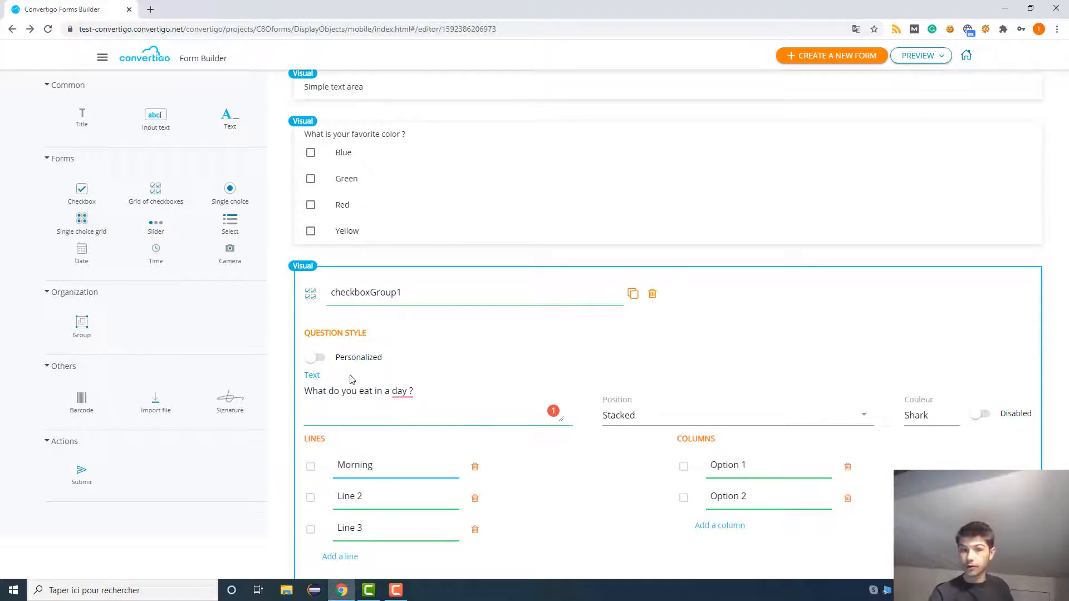
key("Tab")
key("Tab")
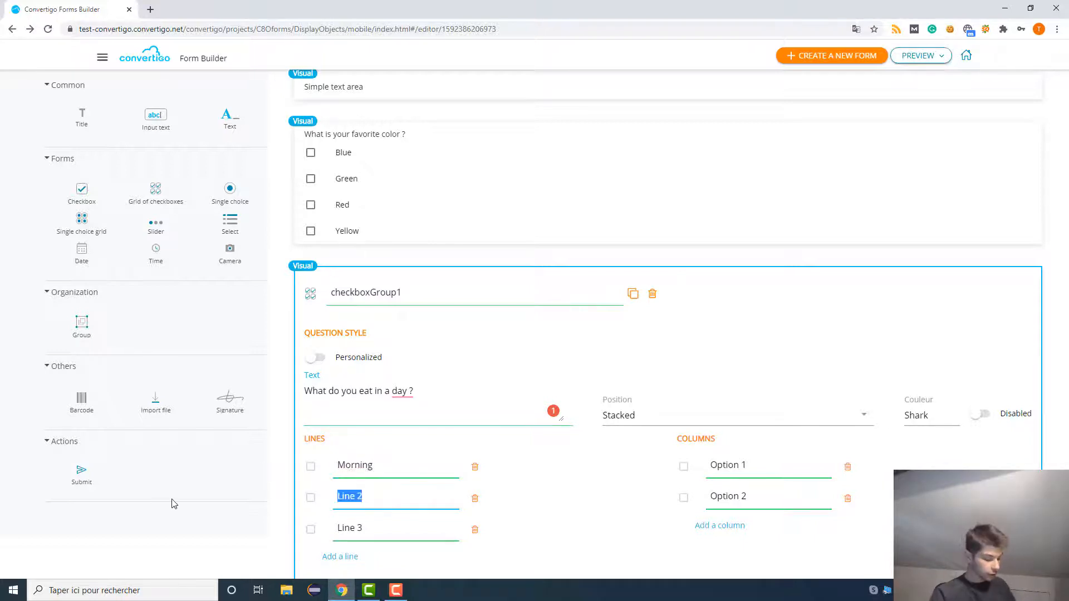
type("Eve")
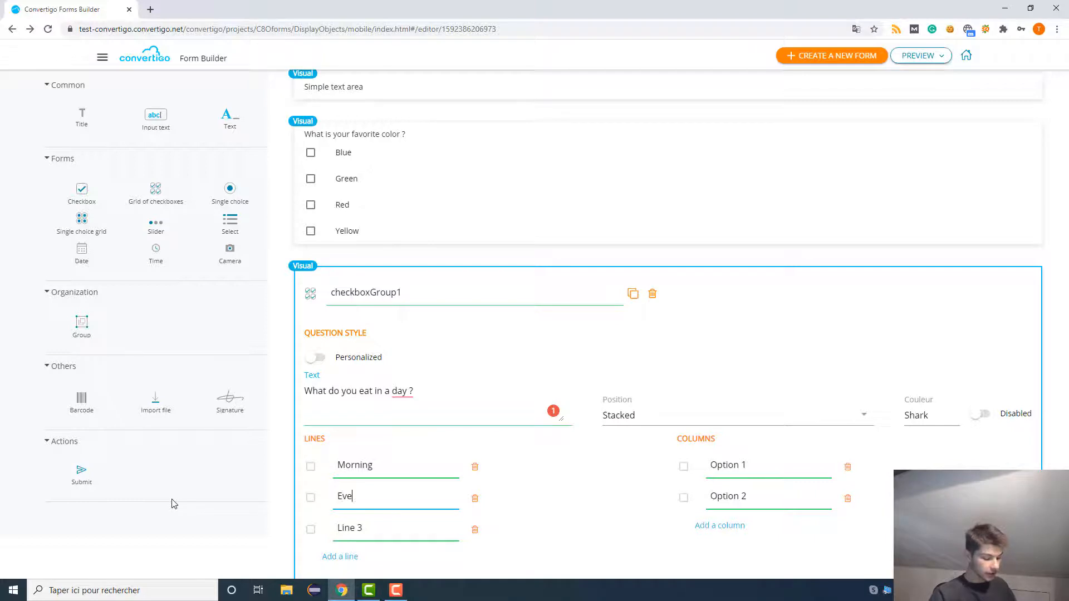
type("ning")
left_click(370, 527)
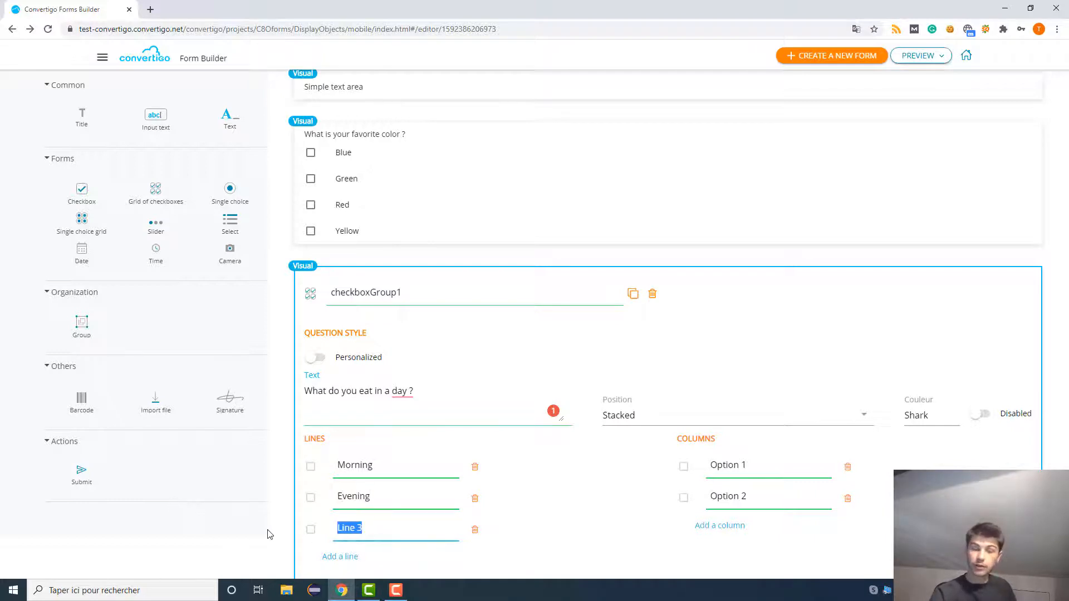
type("Night")
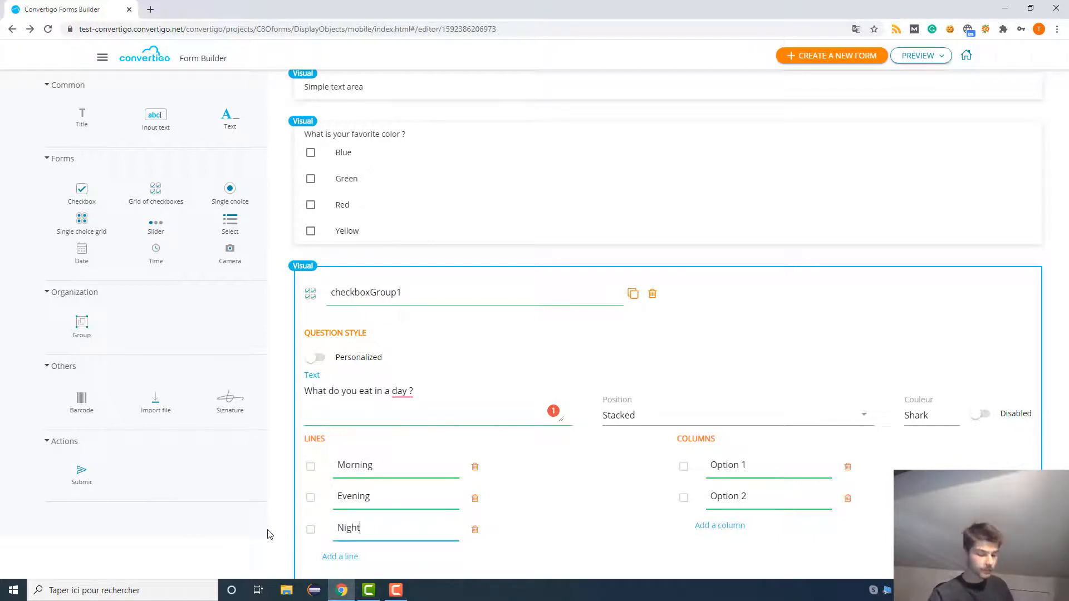
Step: Rename the two columns of the checkbox grid as Fruits and Candy's
left_click(782, 464)
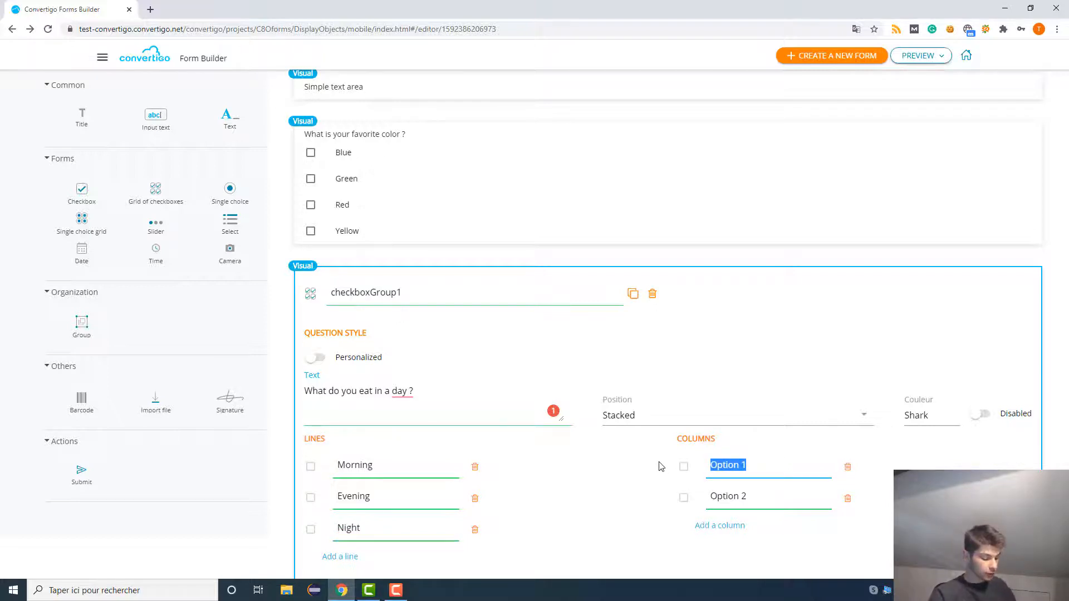
type("Fruits")
key("Tab")
type("Can")
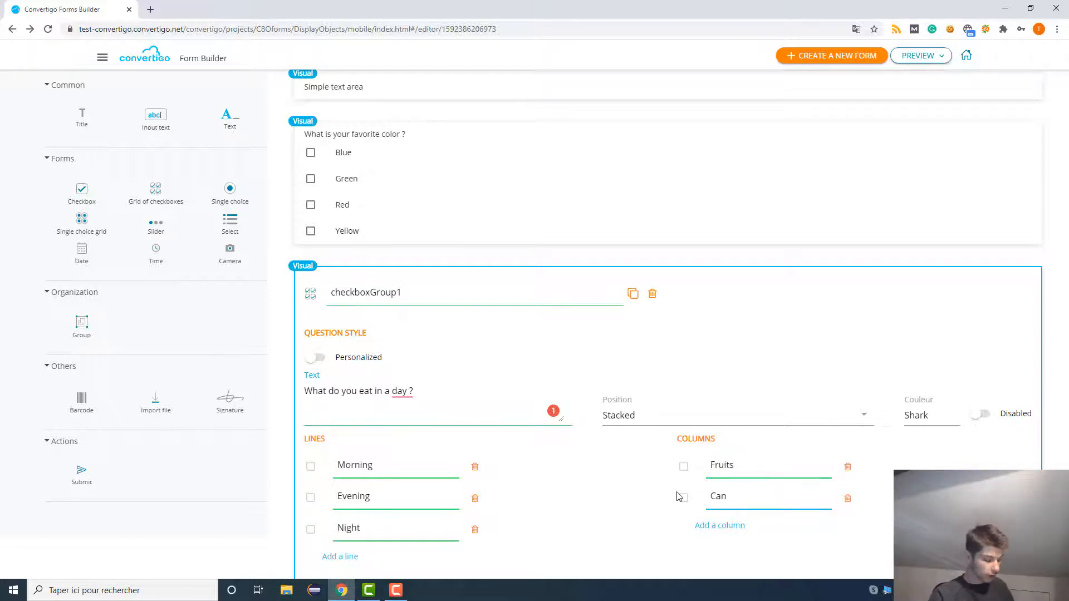
type("dys")
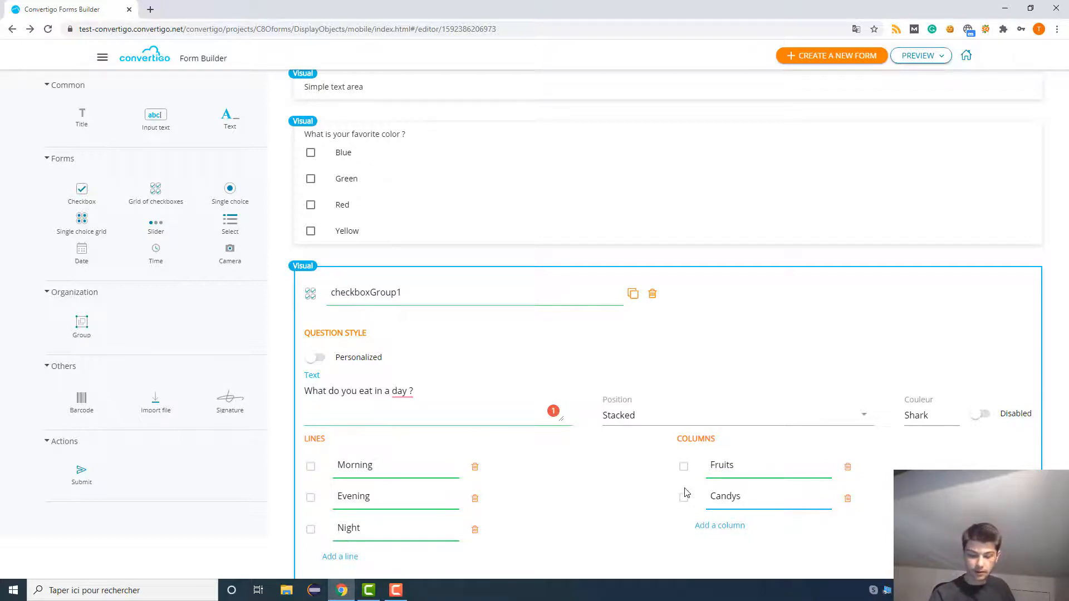
key("BackSpace")
type("'s")
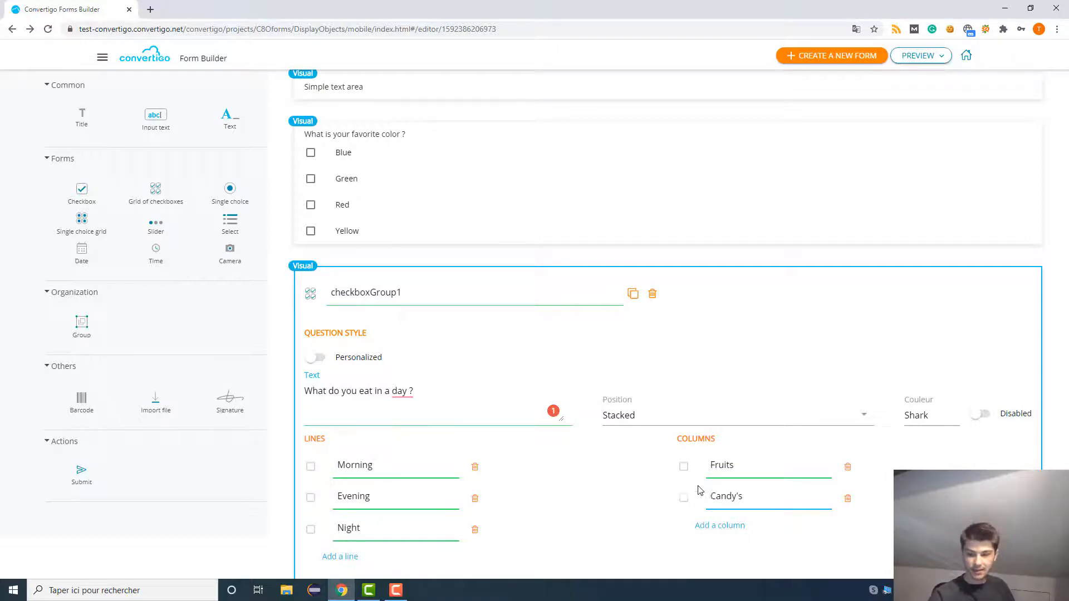
Step: Add a Single choice question below the checkbox grid and extend it to four options
scroll(694, 415, "down", 2)
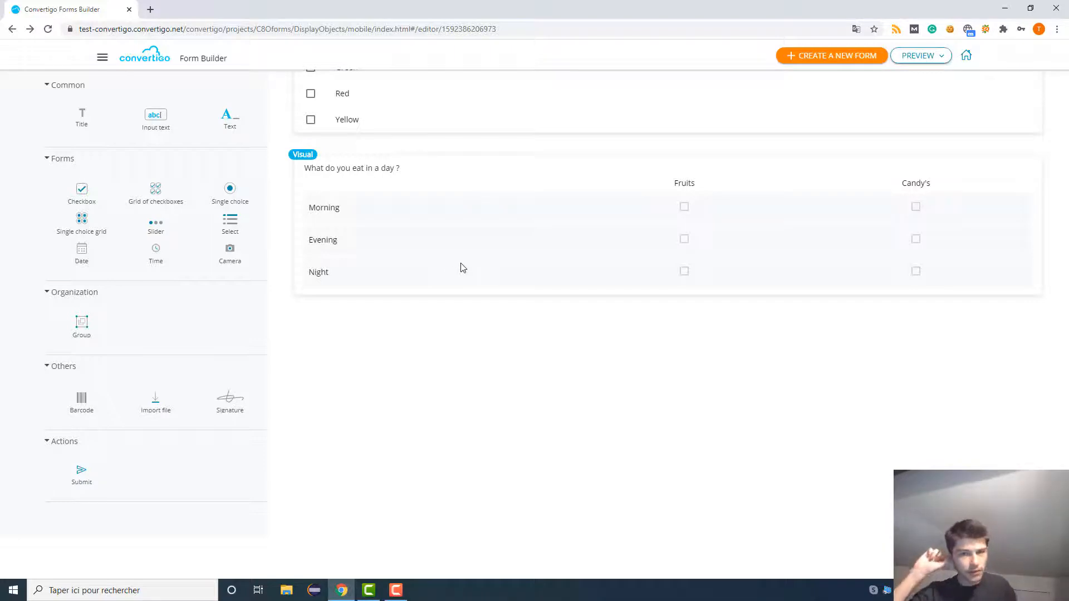
scroll(217, 210, "down", 2)
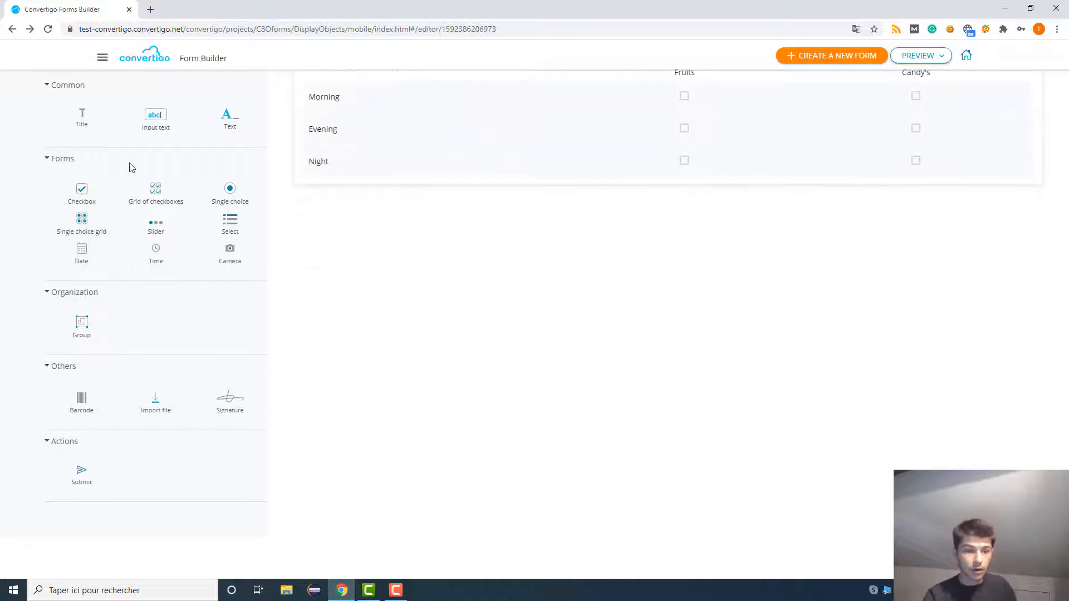
left_click_drag(229, 195, 347, 423)
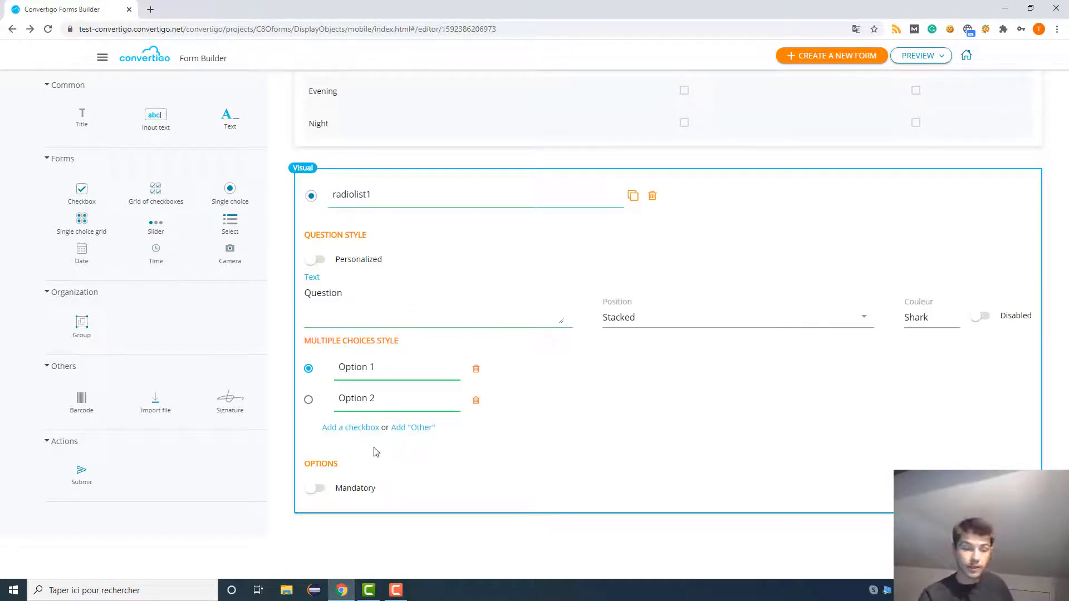
left_click(357, 429)
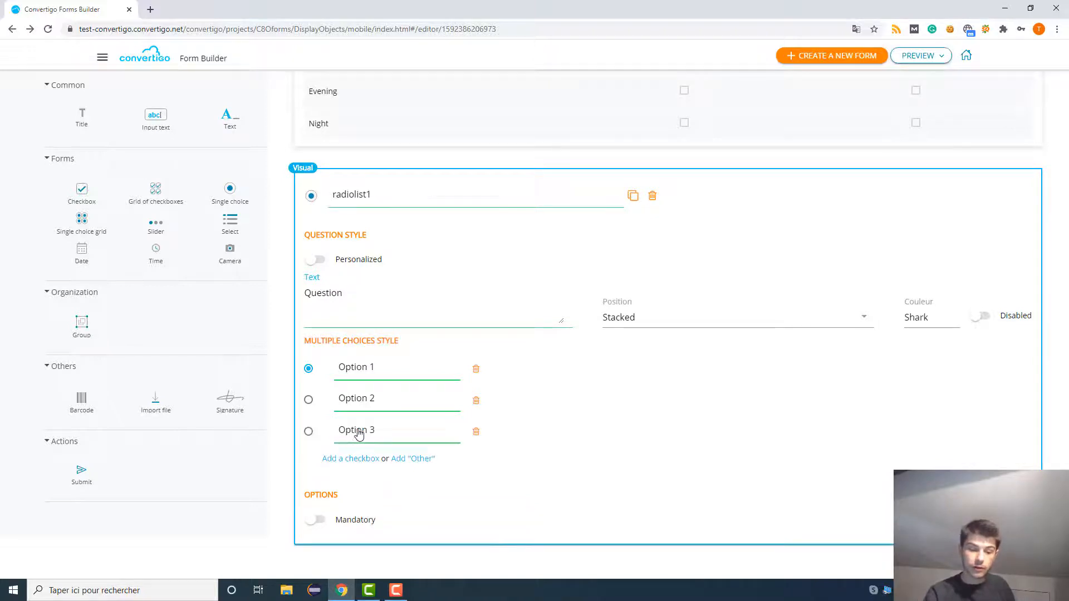
left_click(352, 461)
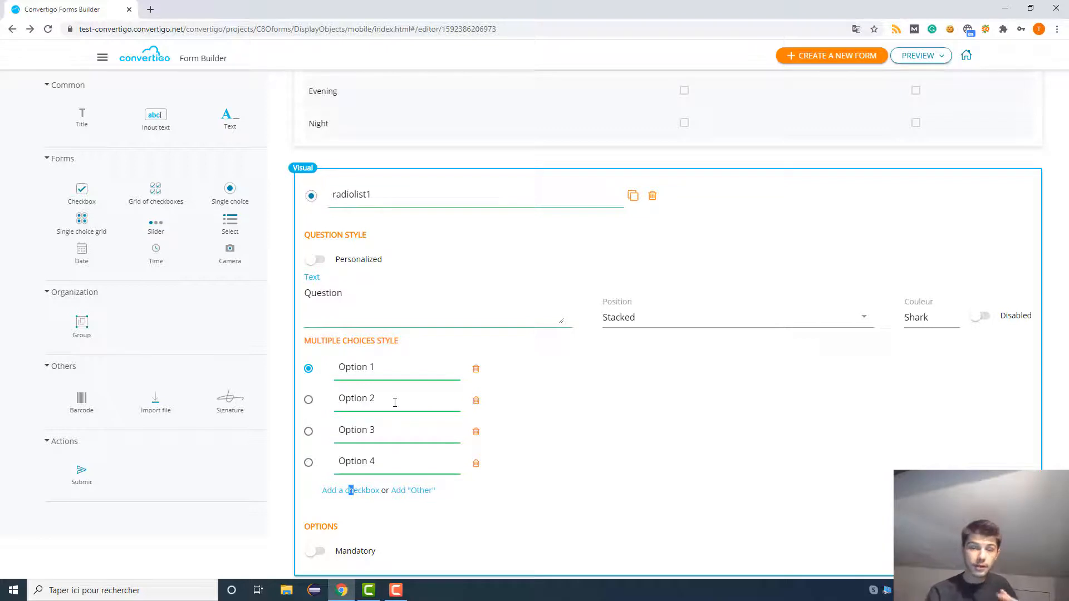
Step: Set the question text of the single choice element to "Favorite color ?"
left_click(352, 295)
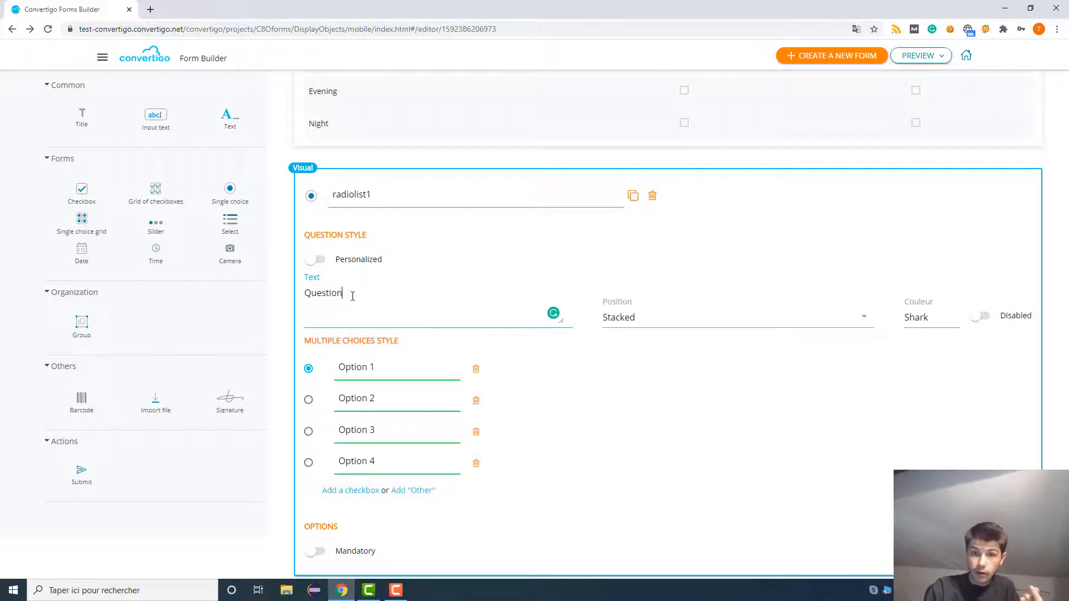
left_click_drag(353, 295, 303, 306)
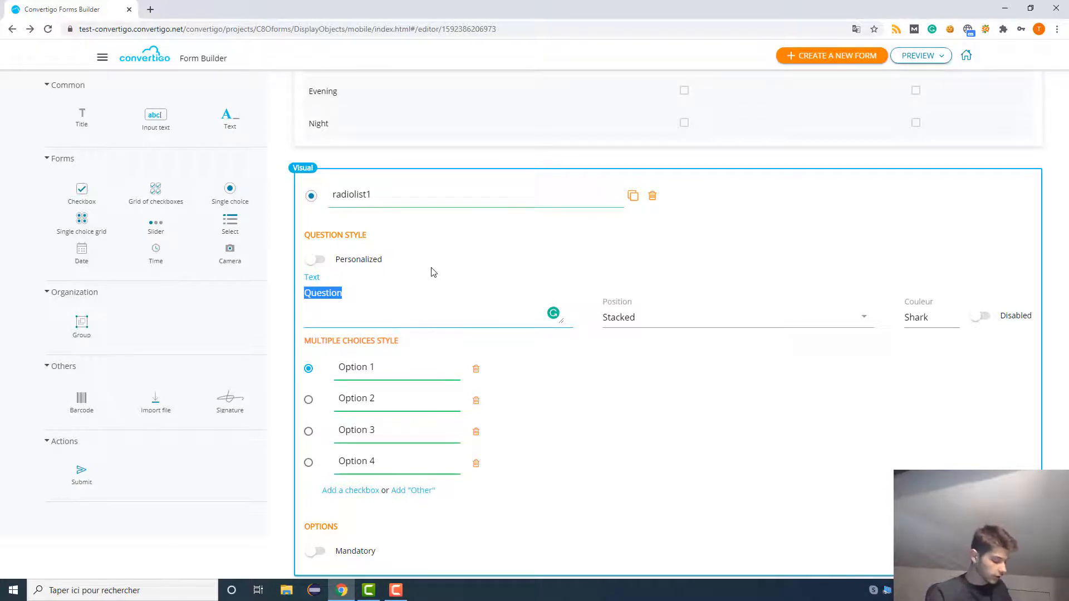
type("W")
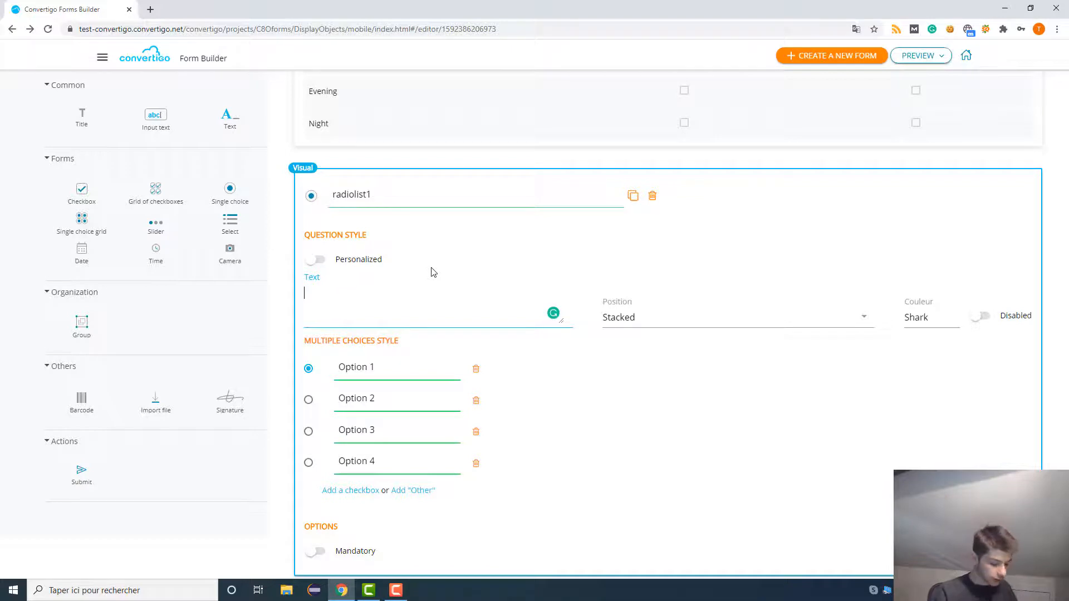
type("Color")
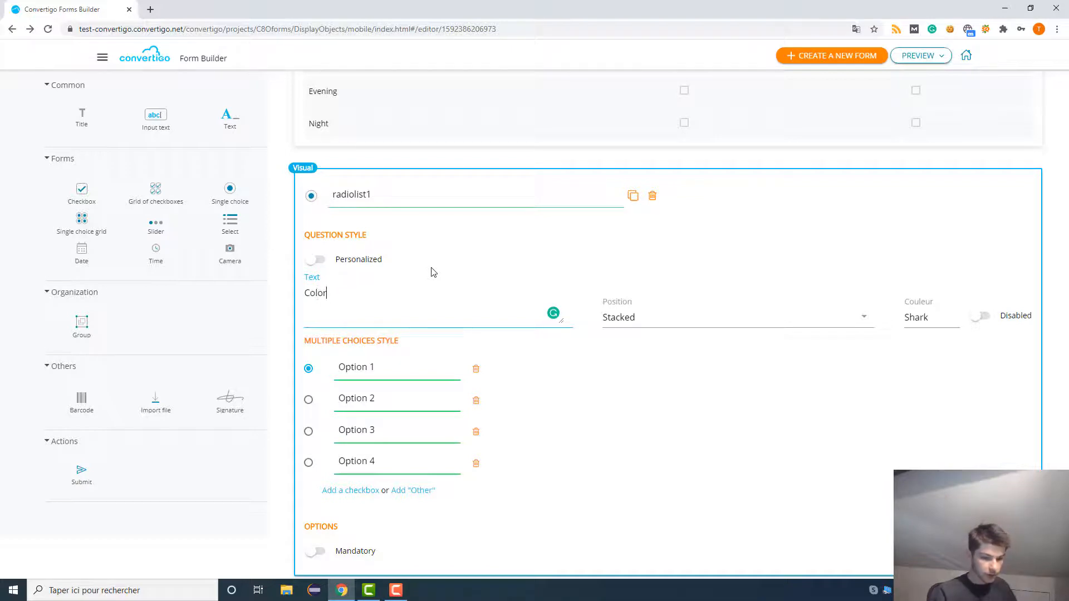
key("BackSpace")
key("BackSpace")
type("Favo")
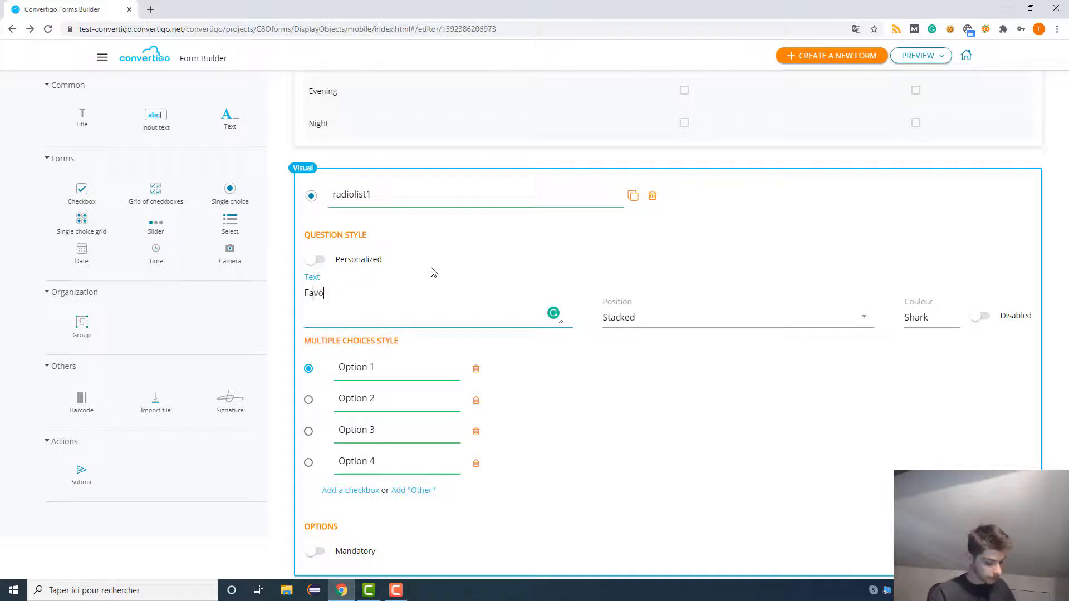
type("rite color ?")
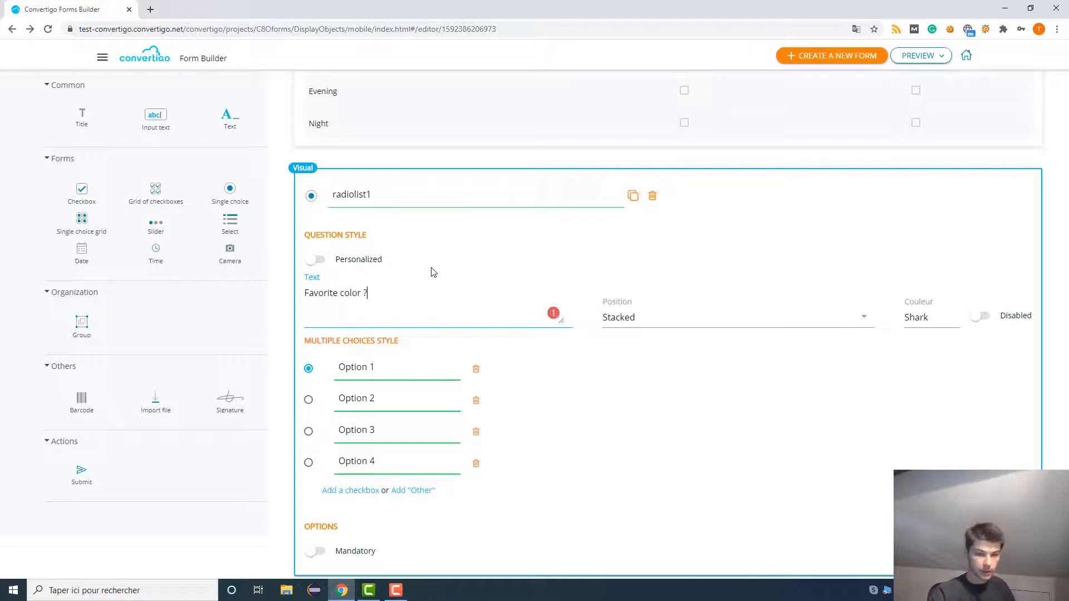
Step: Name the four choices Red, Yellow, Blue and Grey, and clear the default selection before closing the question's settings
left_click(309, 368)
type("Red")
left_click(328, 400)
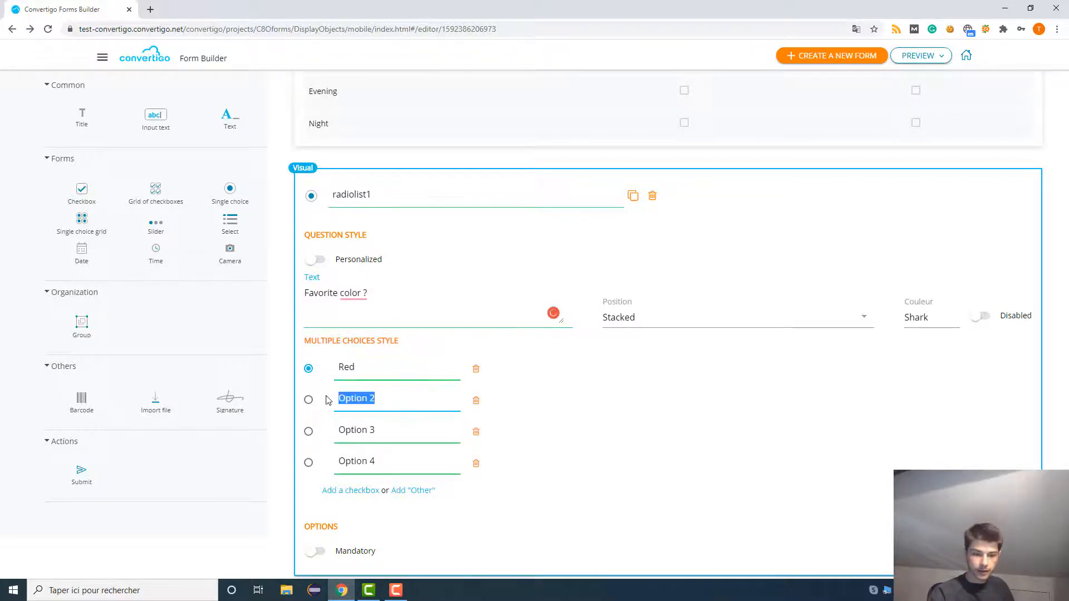
type("Yellow")
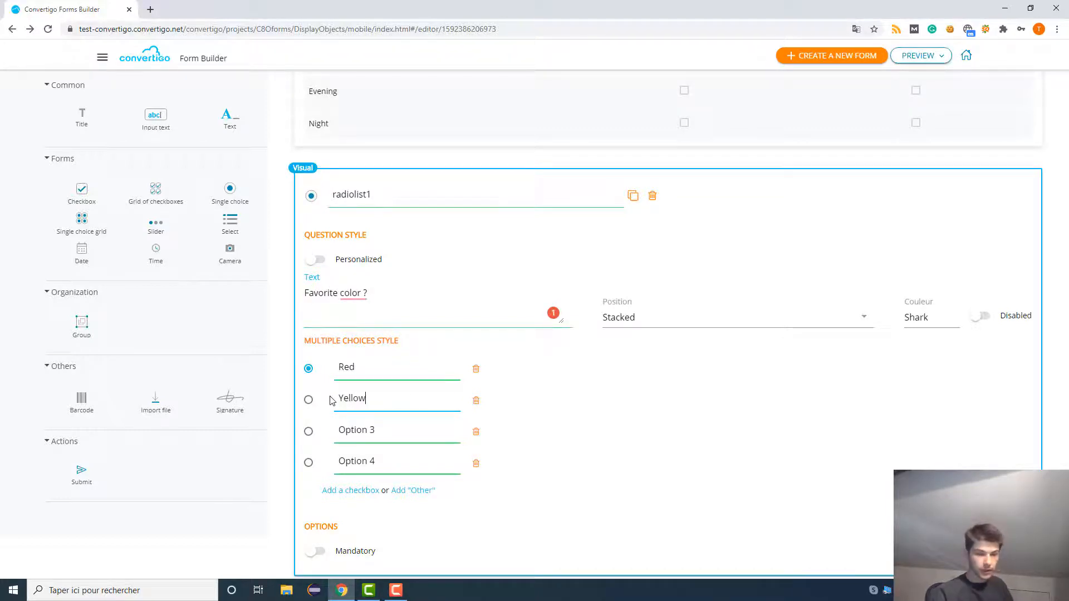
left_click(372, 431)
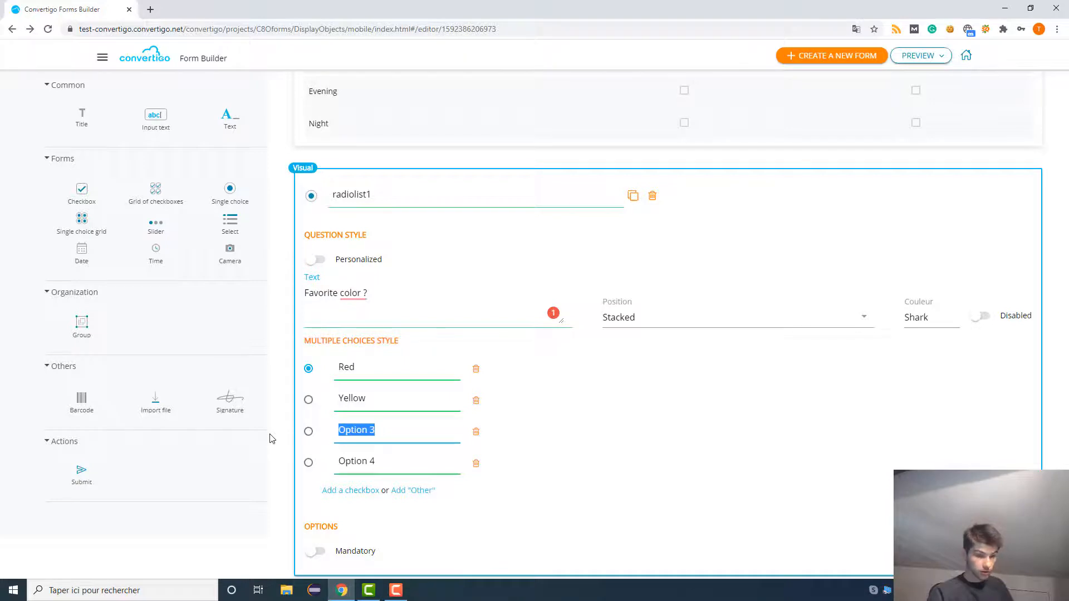
type("Blue")
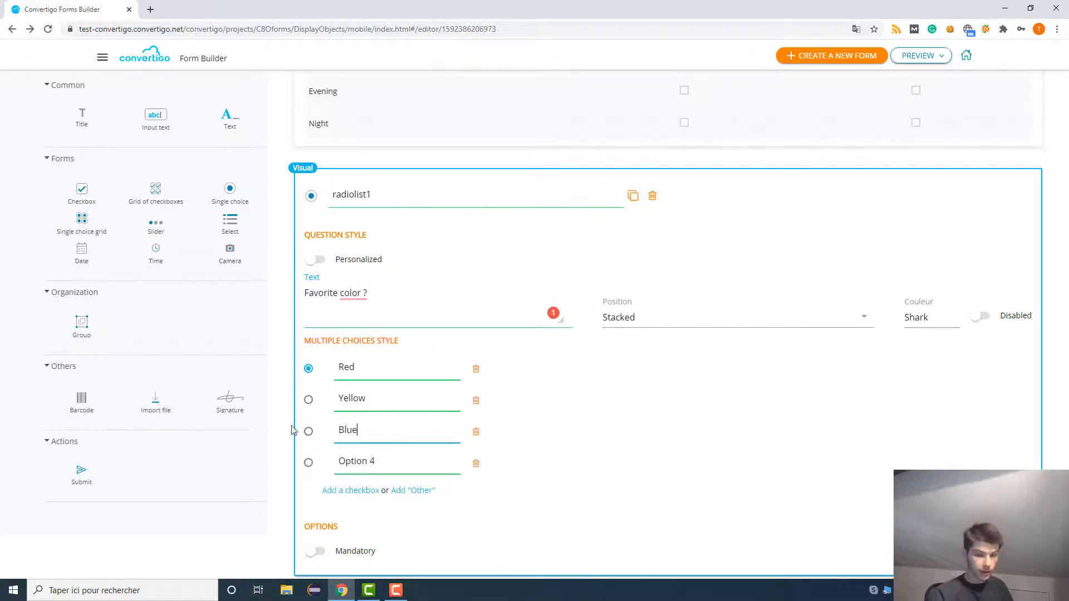
left_click(390, 459)
type("Grey")
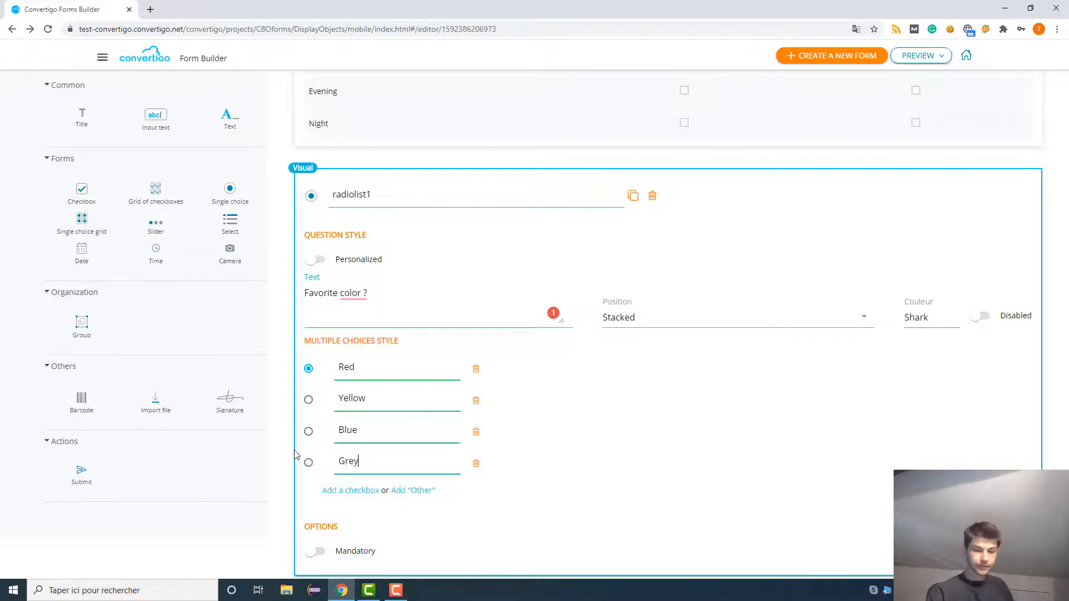
left_click(309, 368)
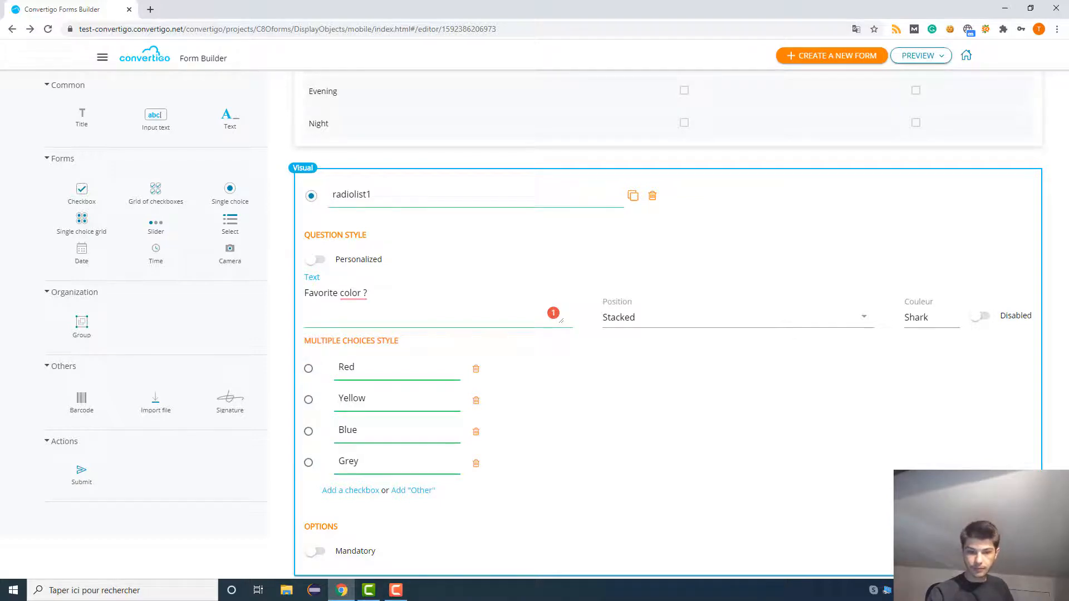
left_click(303, 168)
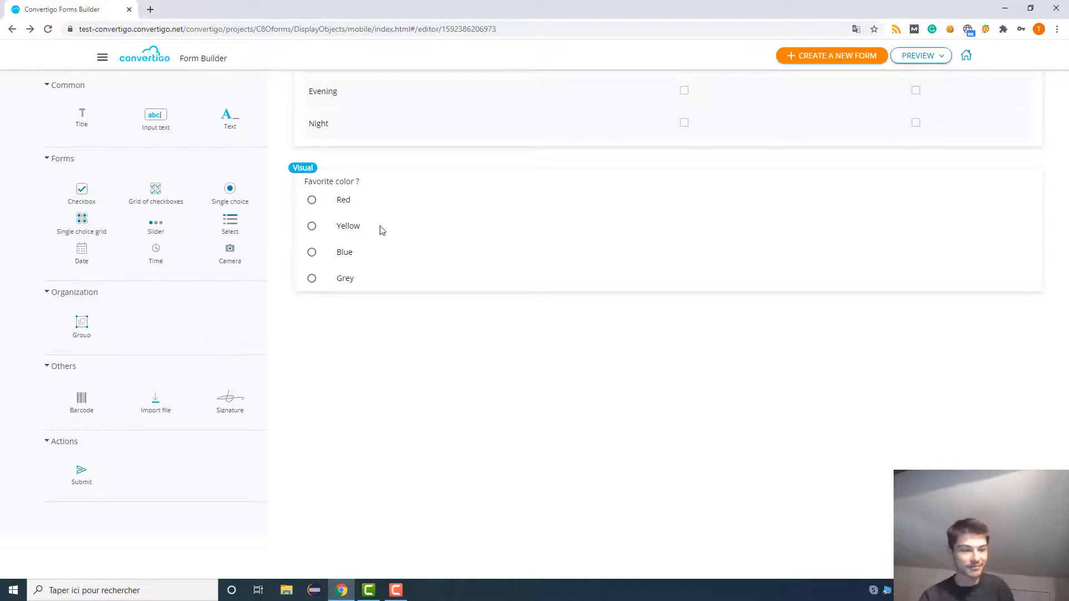
Step: Add a Single choice grid below the "Favorite color ?" question
scroll(379, 229, "down", 2)
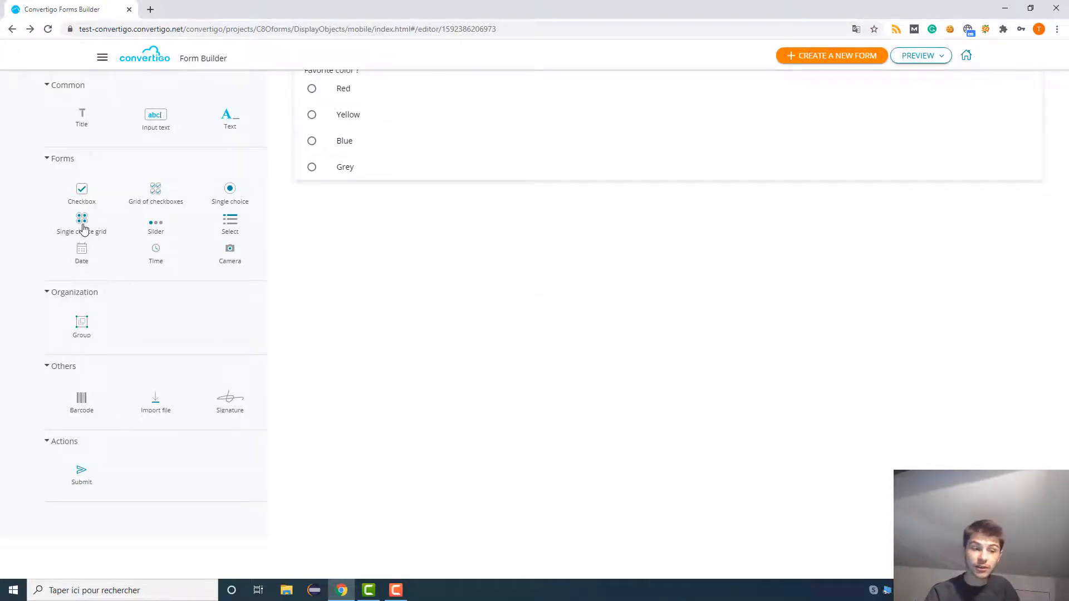
left_click_drag(82, 230, 420, 258)
scroll(418, 295, "up", 2)
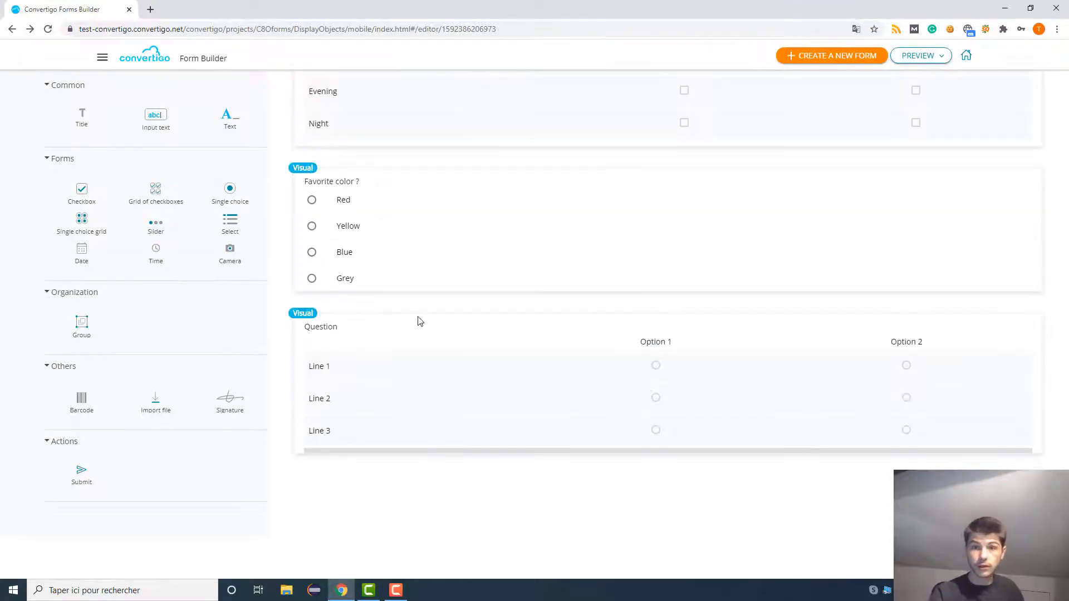
Step: Compare the checkbox question and checkbox grid with the single choice question and single choice grid in the form
scroll(420, 317, "up", 4)
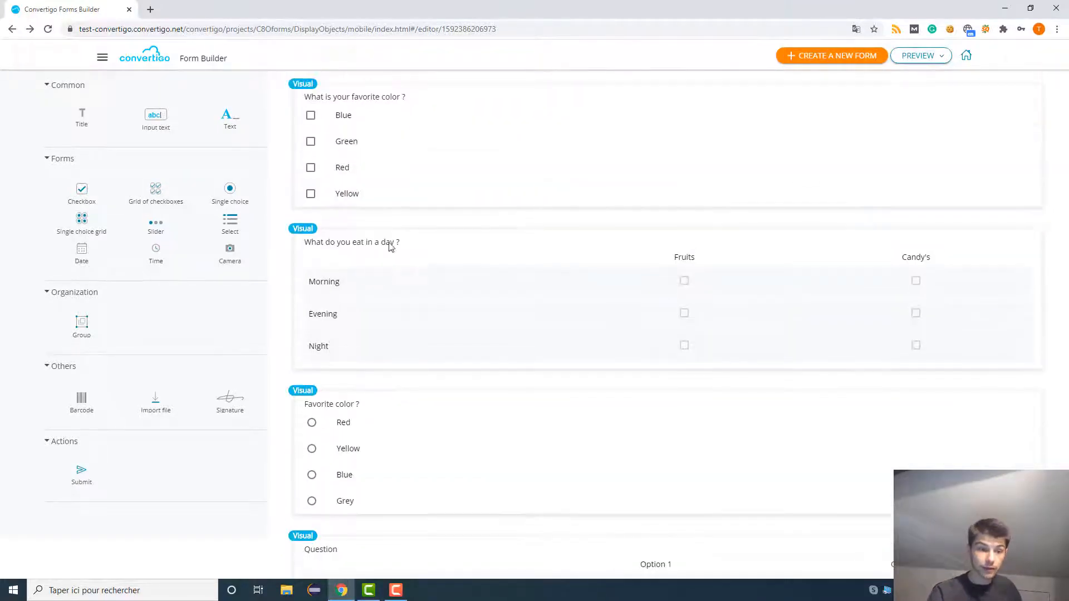
scroll(458, 262, "down", 7)
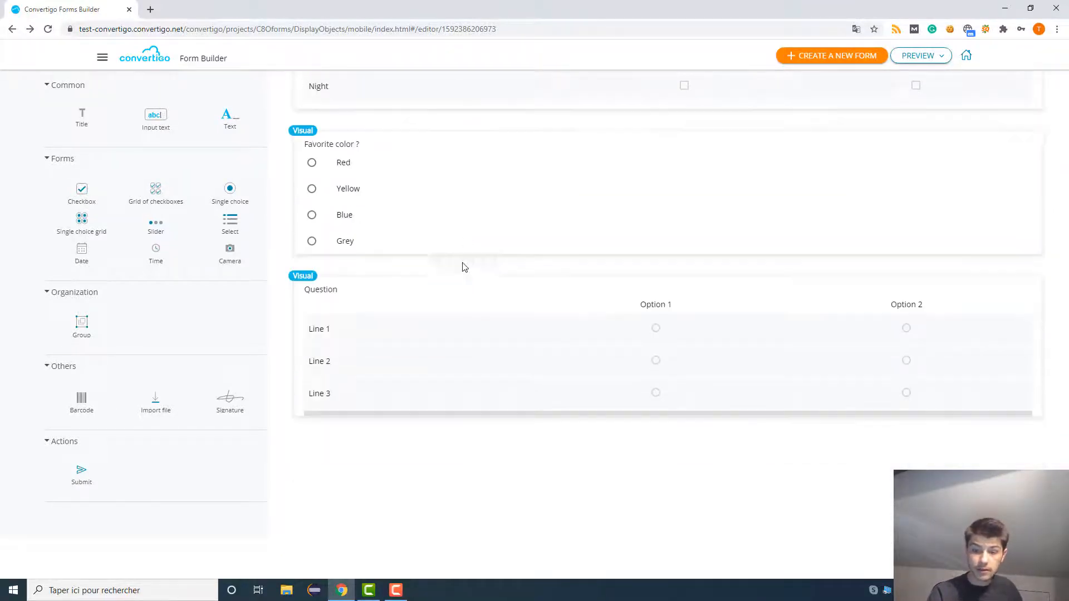
scroll(628, 274, "up", 9)
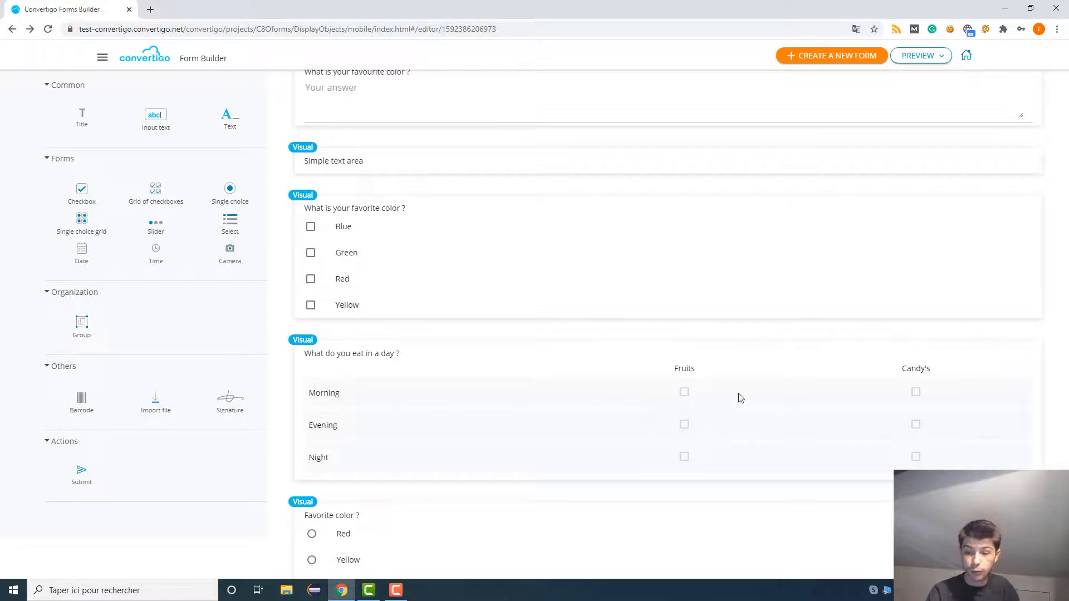
scroll(988, 377, "down", 9)
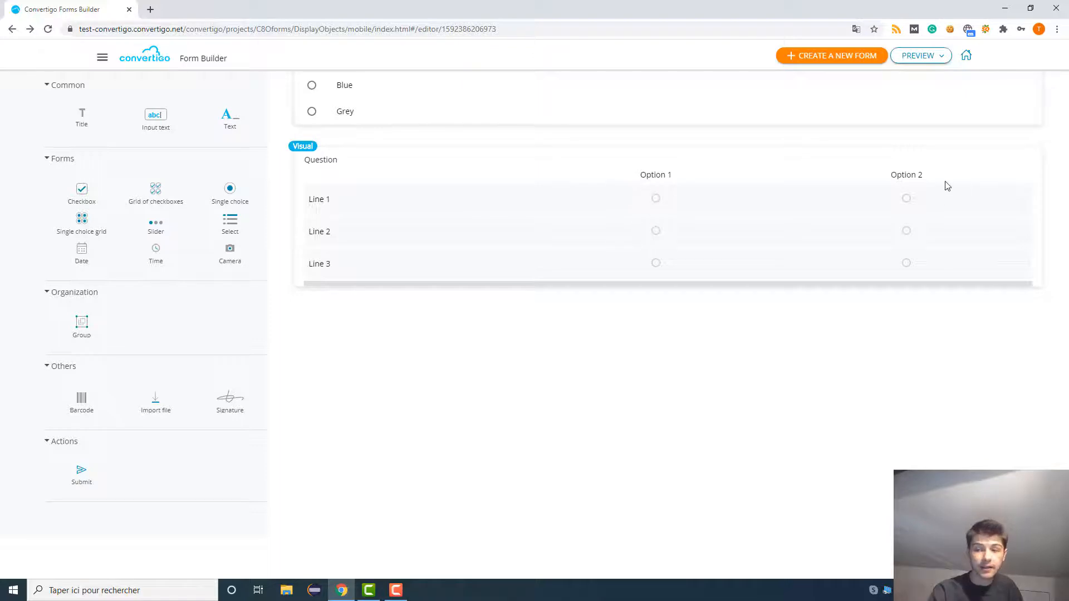
scroll(406, 195, "up", 5)
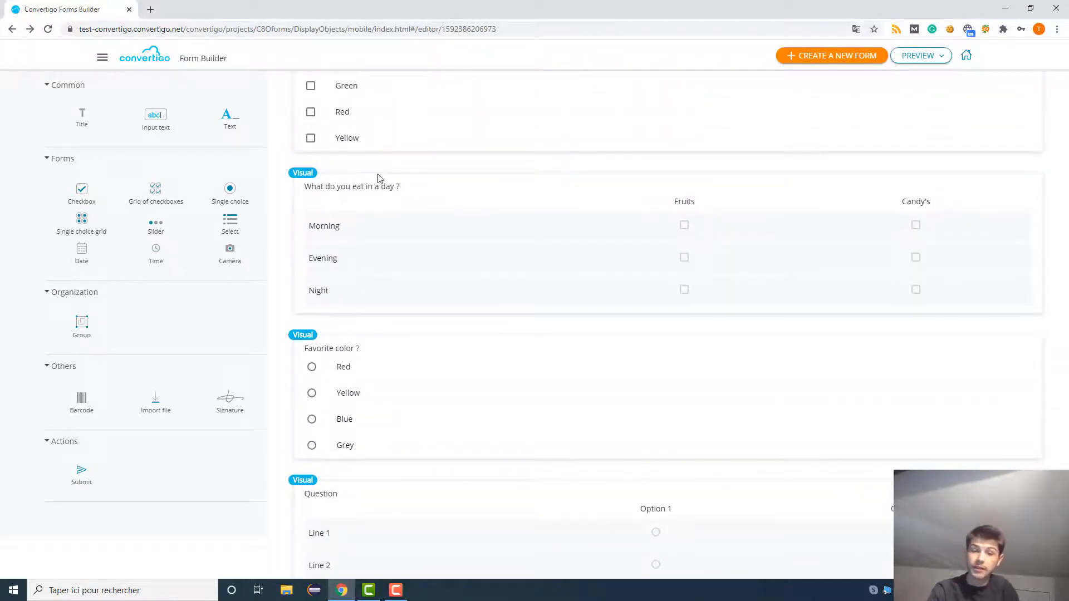
scroll(434, 190, "down", 5)
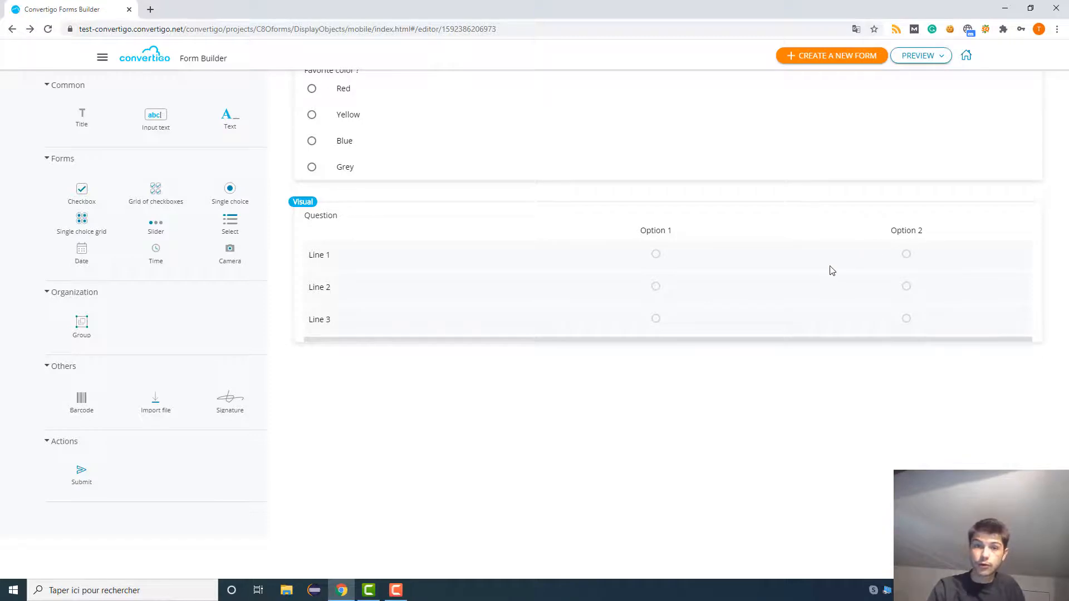
scroll(824, 258, "up", 3)
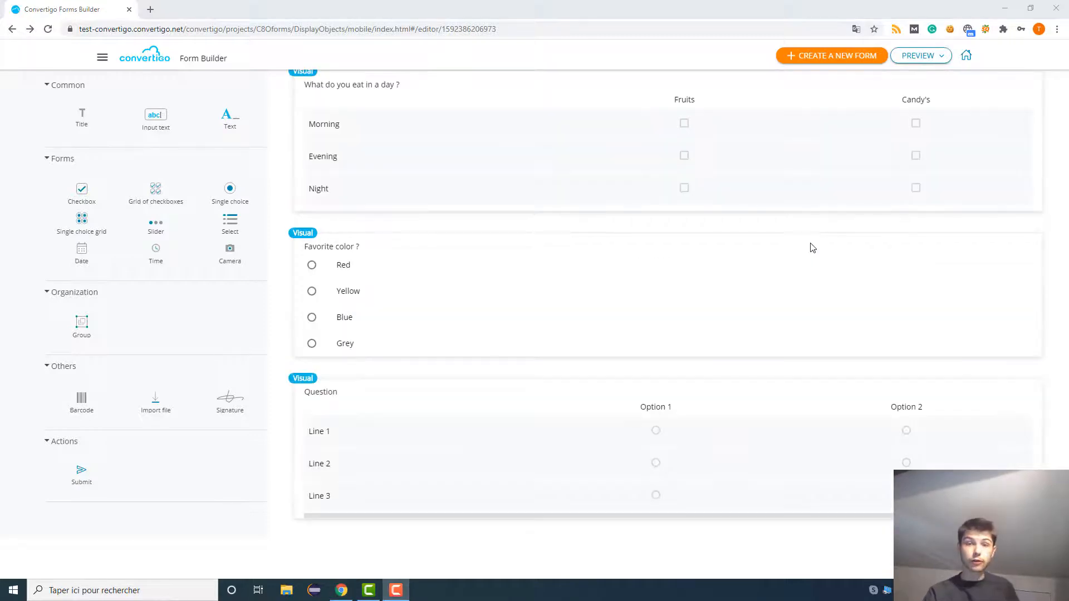
Step: Make the "Favorite color ?" question mandatory, close its settings and preview the form
left_click(545, 248)
scroll(498, 274, "down", 8)
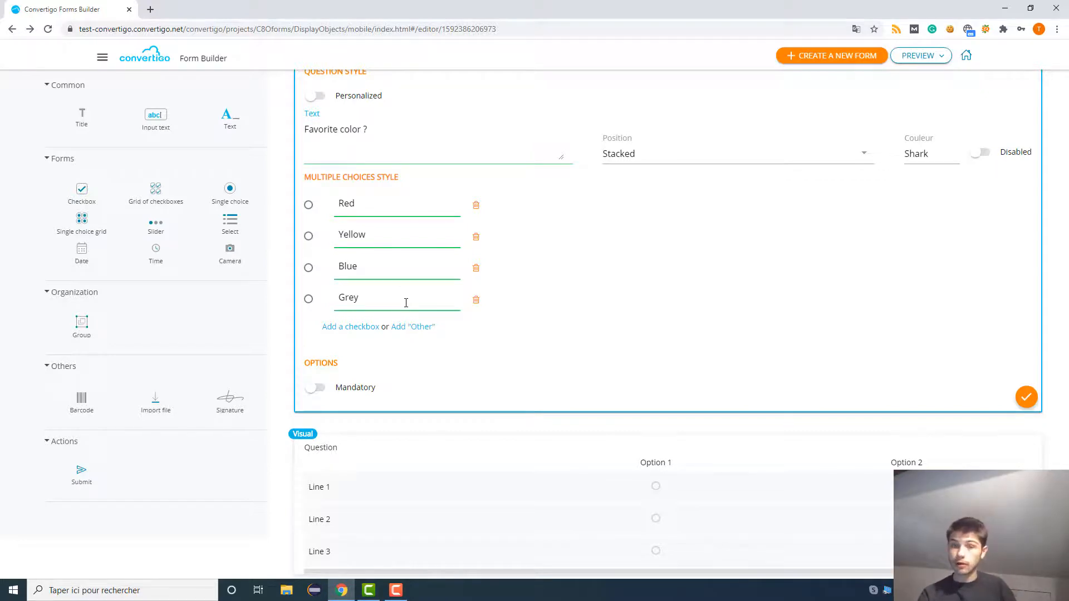
left_click(318, 388)
left_click(320, 389)
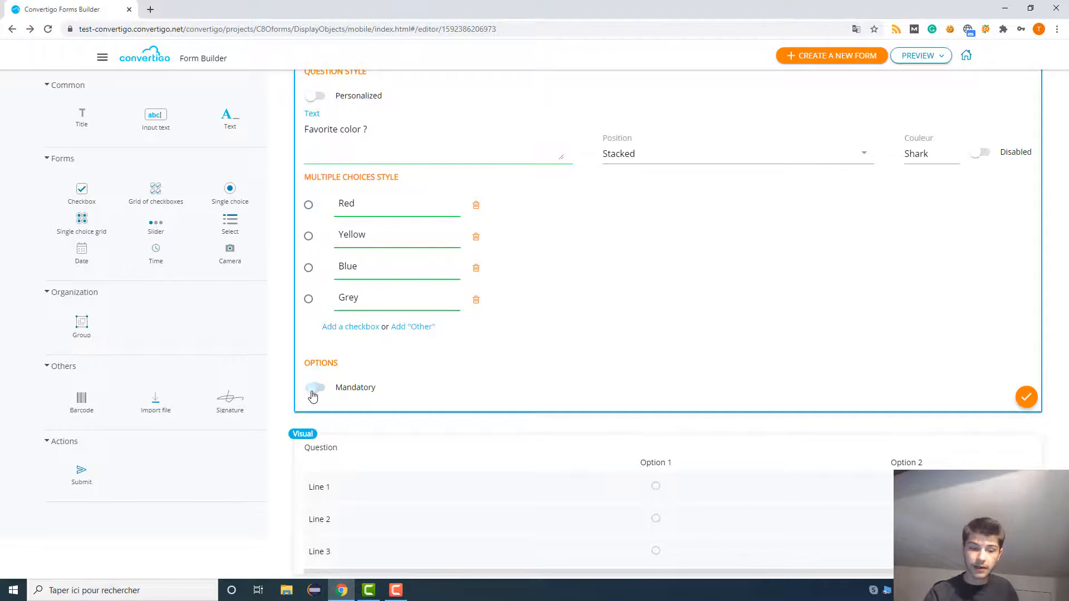
left_click(321, 390)
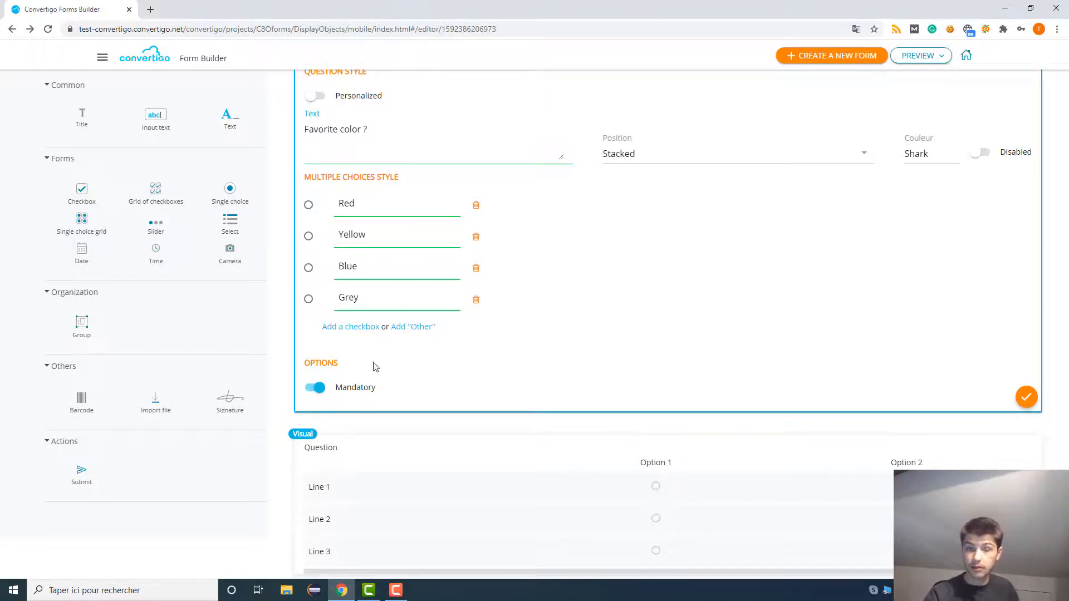
left_click(1025, 397)
left_click(919, 56)
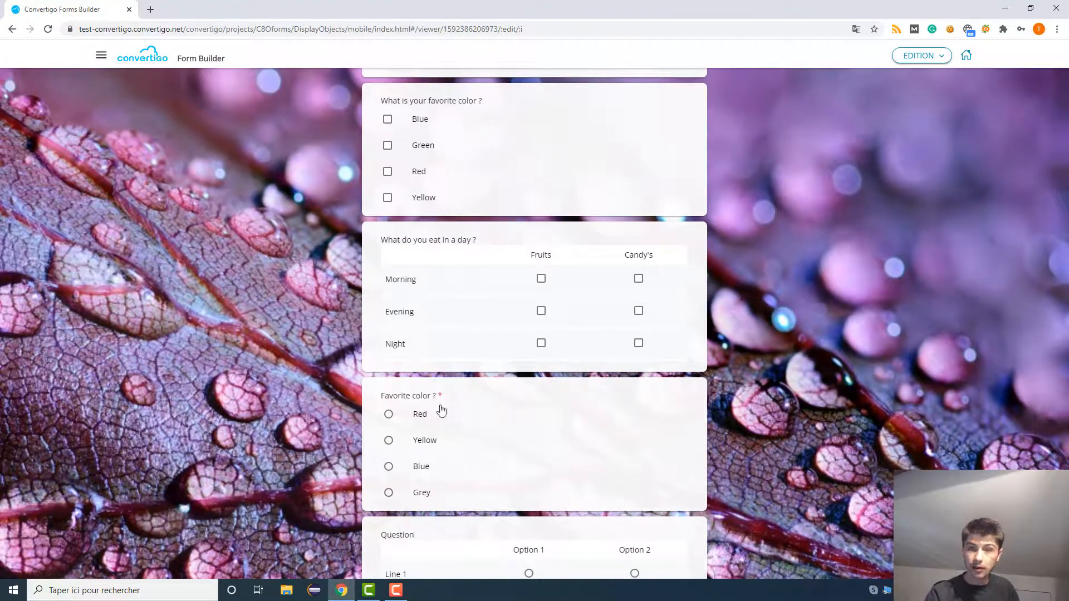
Step: Return to editing the form and add a Slider below the single choice grid
left_click(902, 58)
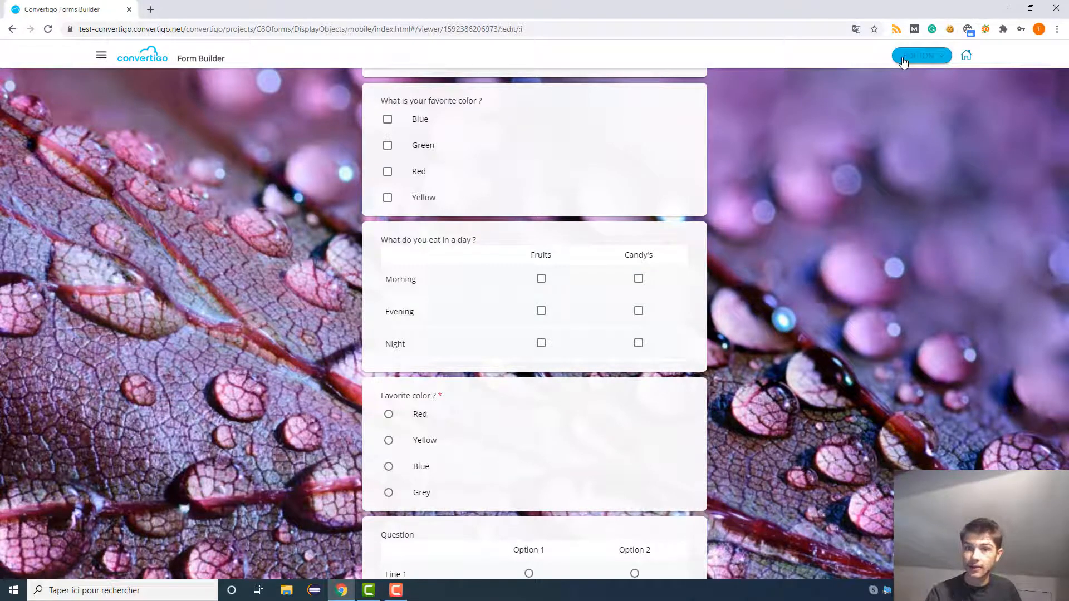
left_click(905, 58)
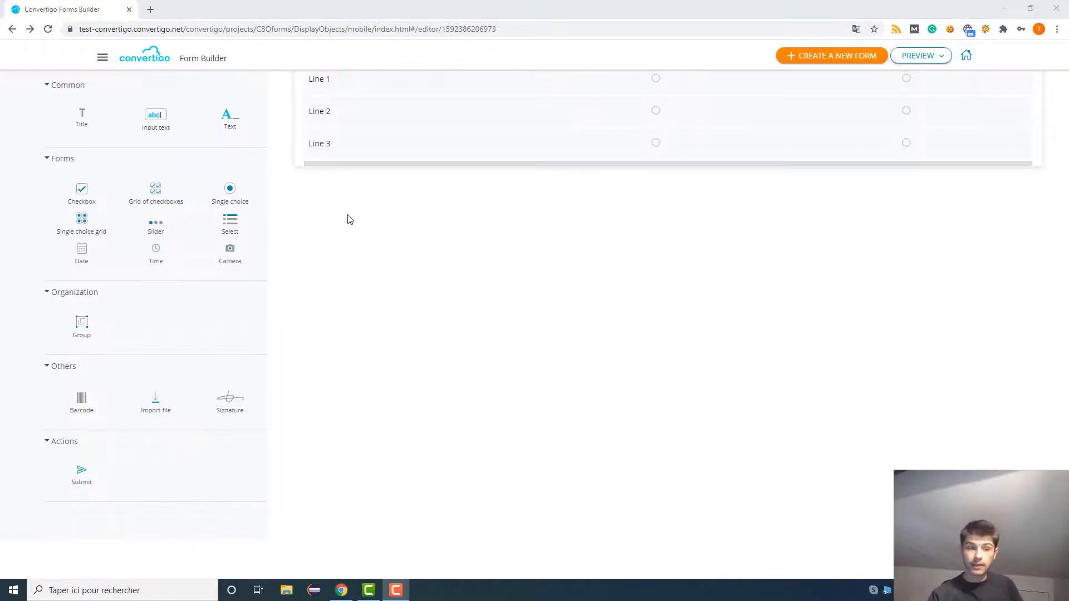
left_click_drag(158, 221, 445, 251)
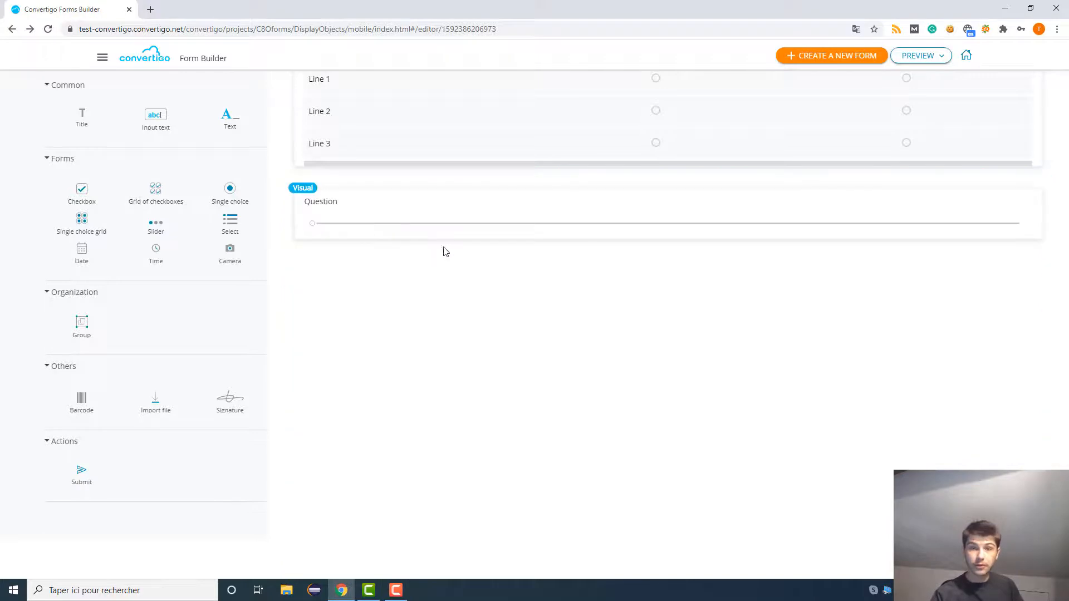
Step: Open the slider's settings and set its range from 1 to 10 with a step of 1
left_click(447, 212)
scroll(446, 205, "up", 3)
scroll(438, 263, "down", 4)
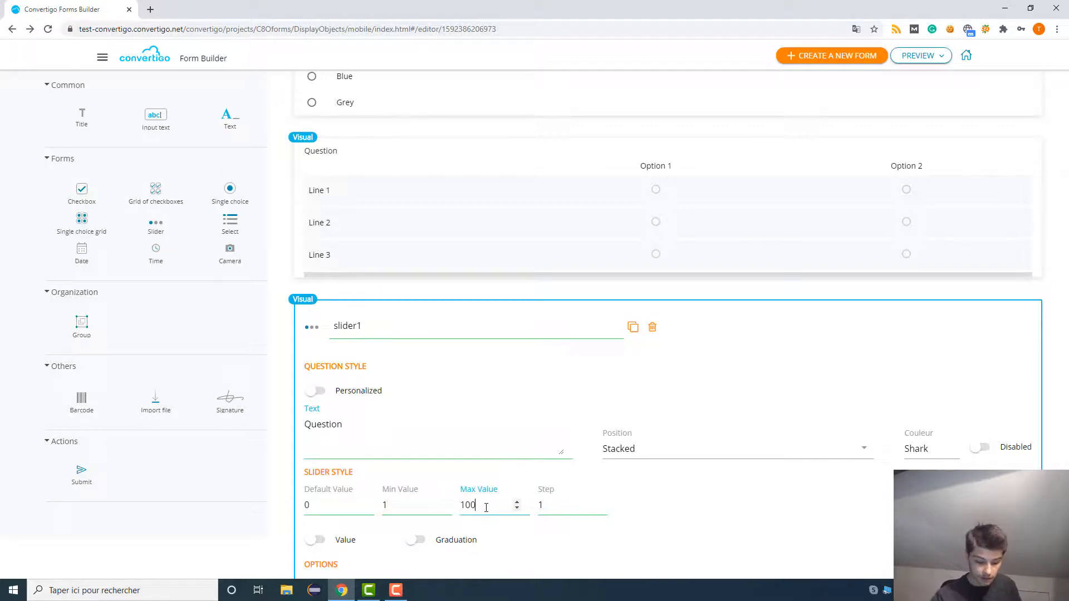
left_click(564, 504)
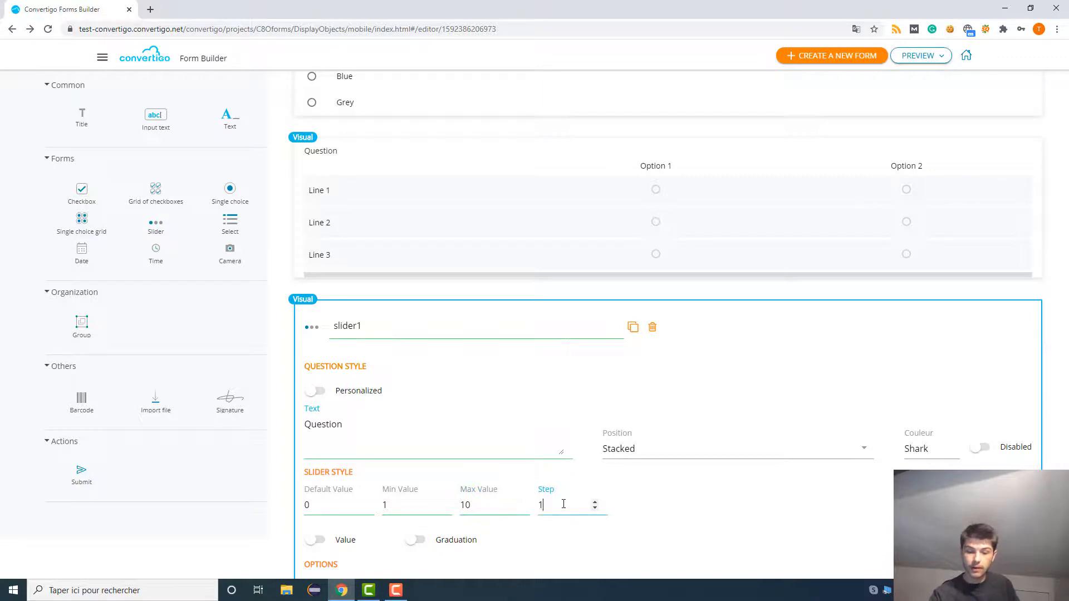
Step: Set the slider's question text to "On a scale from 1 to 10, how did this tutorial helped you to understant better the product ?"
left_click(532, 442)
type("On a scale from 1 to 10, how did this tutorial helped you to understant better the product ?")
scroll(362, 440, "down", 2)
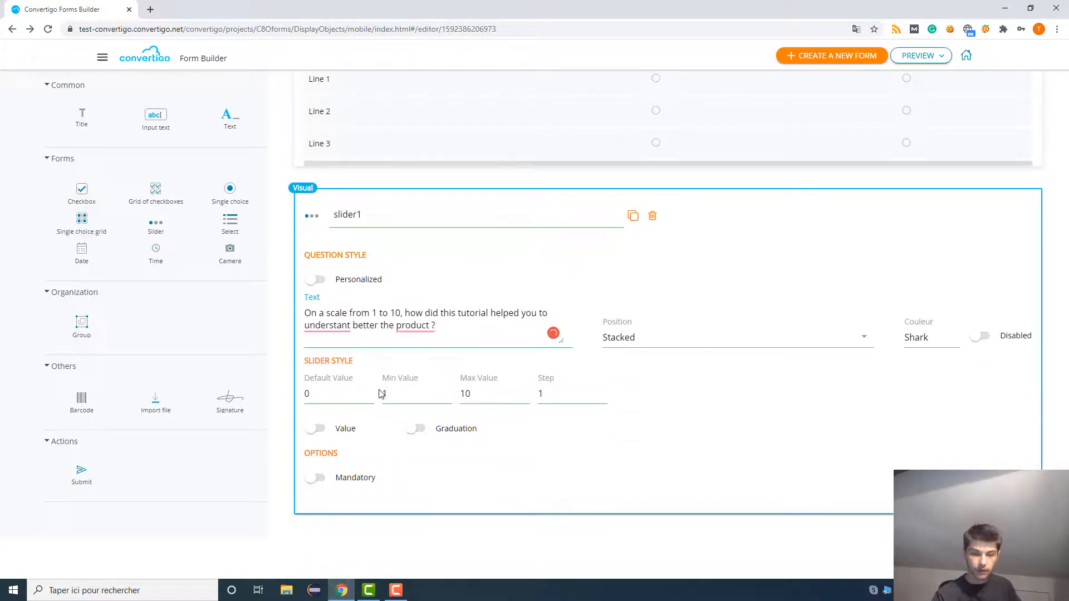
Step: Turn on the Value and Graduation display for the slider and close its settings
left_click(318, 431)
left_click(410, 428)
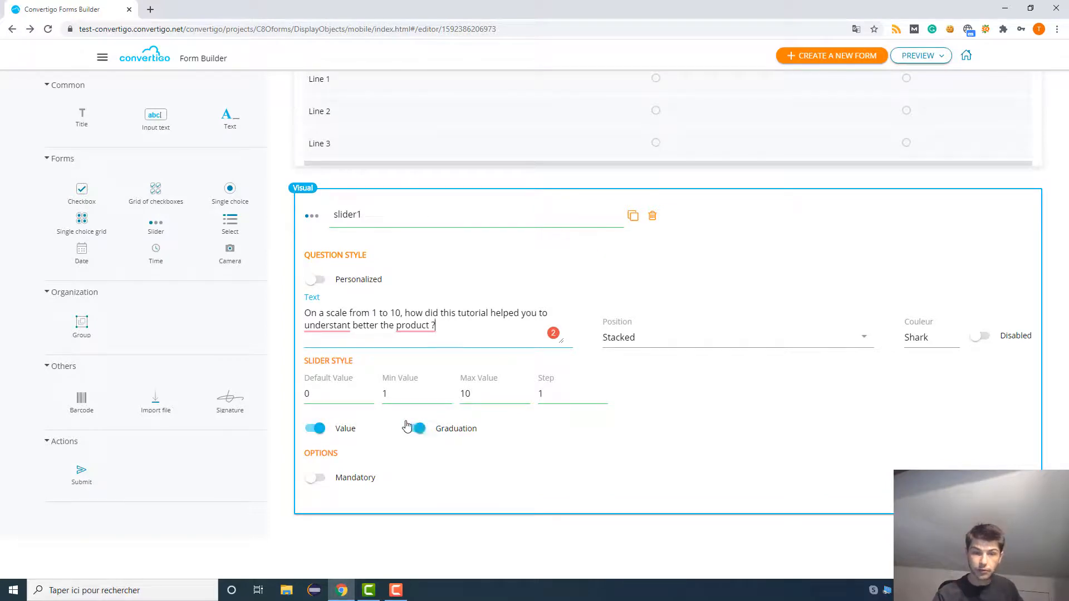
left_click(458, 389)
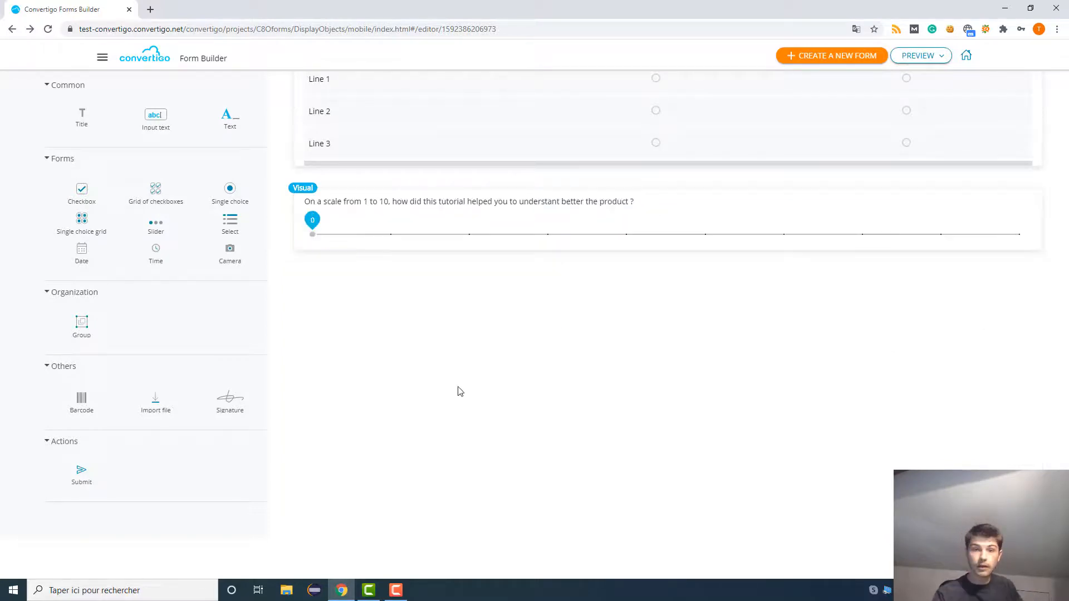
Step: Preview the form, try moving the slider along its scale, and return to editing
left_click(904, 66)
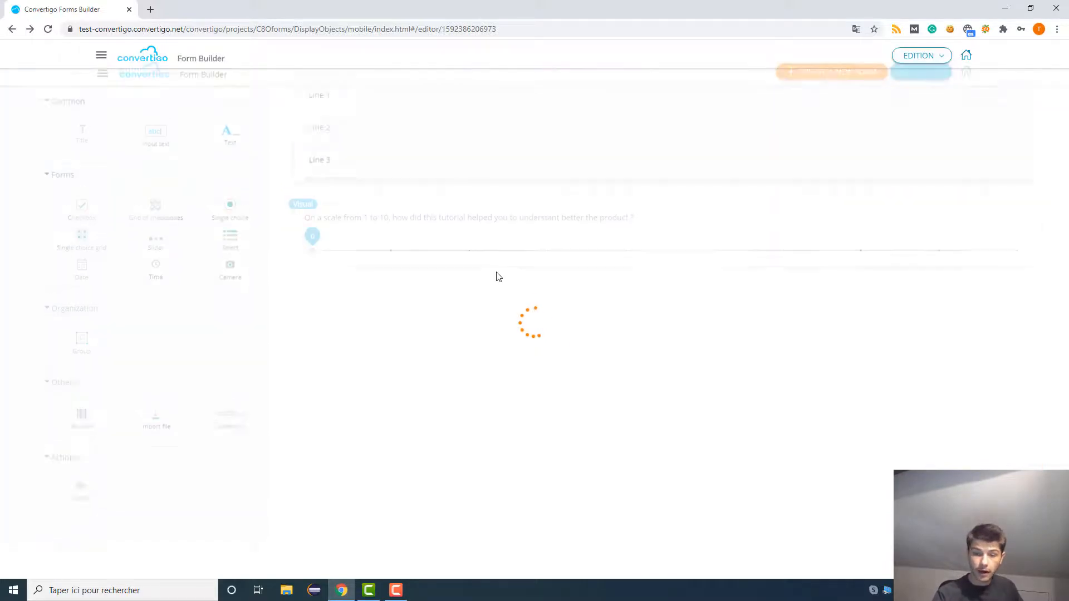
scroll(492, 297, "down", 8)
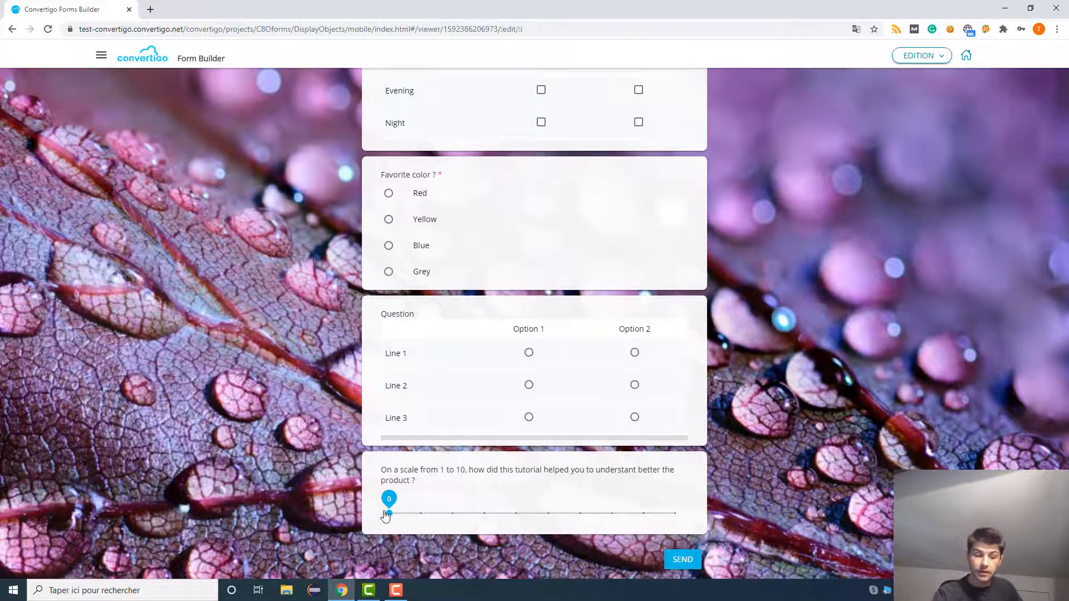
mouse_move(386, 516)
left_mouse_down()
mouse_move(637, 501)
mouse_move(389, 511)
left_mouse_up()
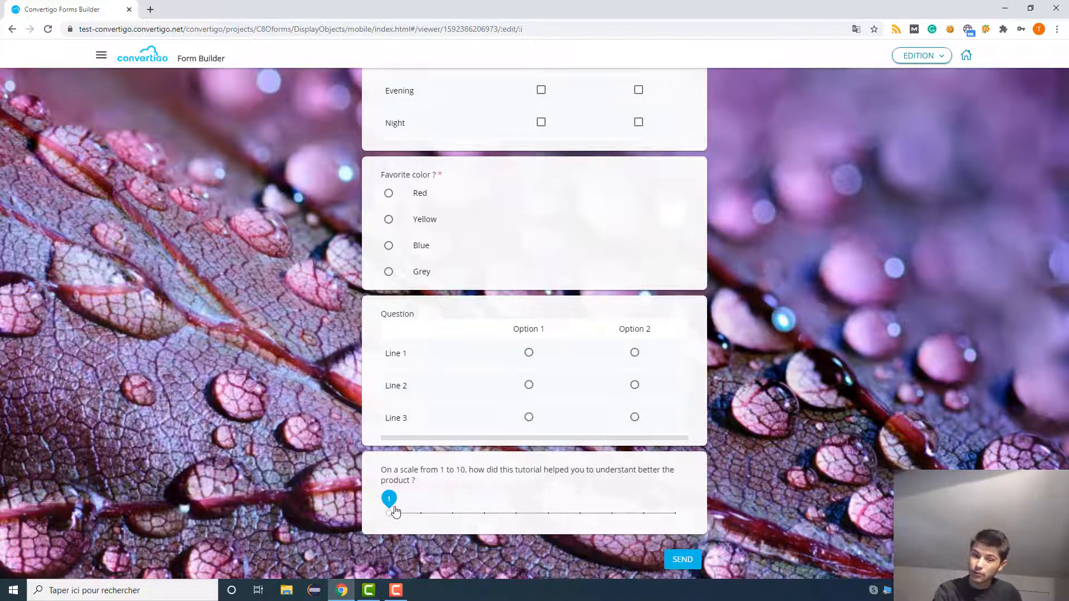
left_click_drag(390, 512, 646, 517)
left_click(548, 512)
key("alt+Left")
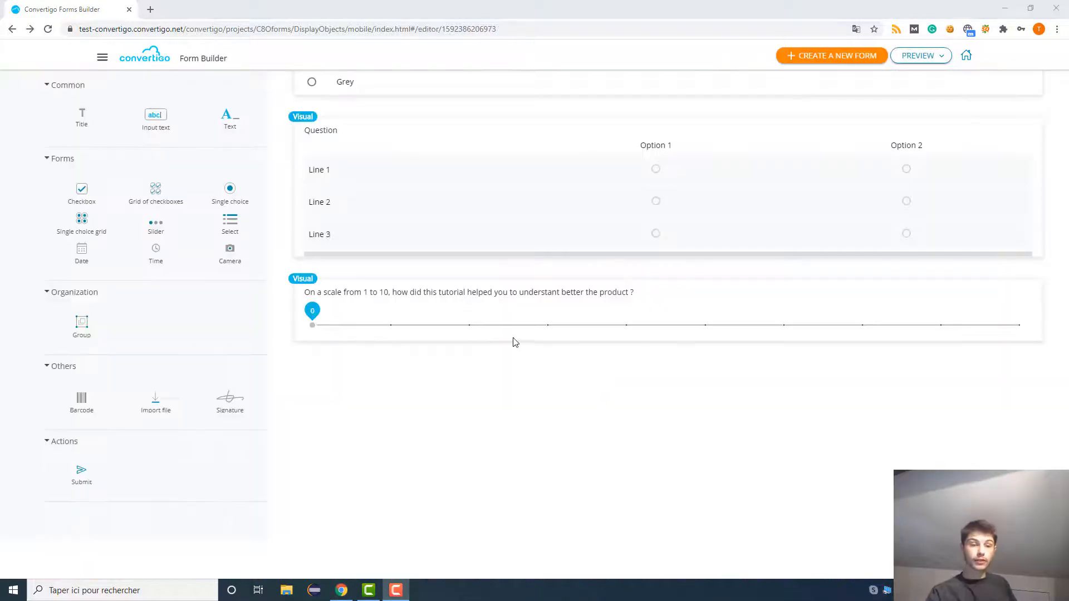
Step: Add a Select element below the slider question and open its settings
left_click_drag(225, 225, 510, 396)
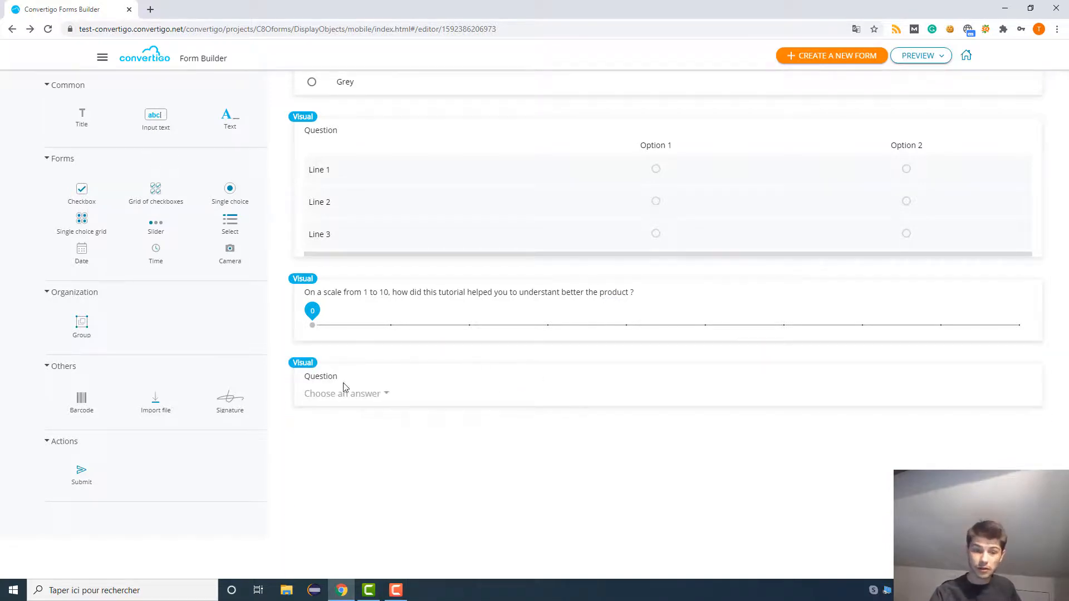
left_click(359, 385)
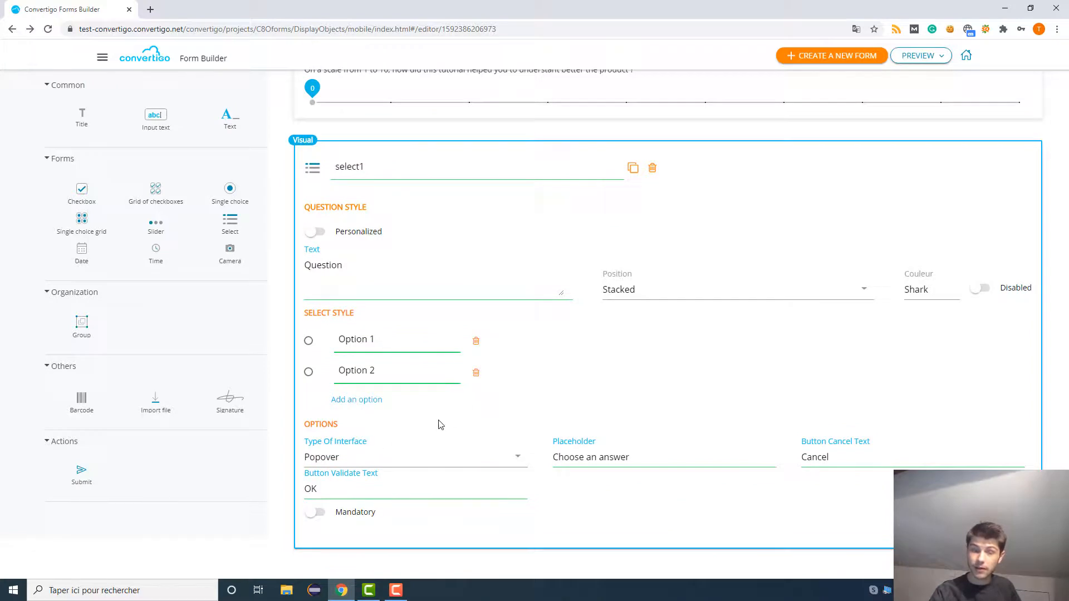
Step: Set the select question's type of interface to Alert
left_click(350, 452)
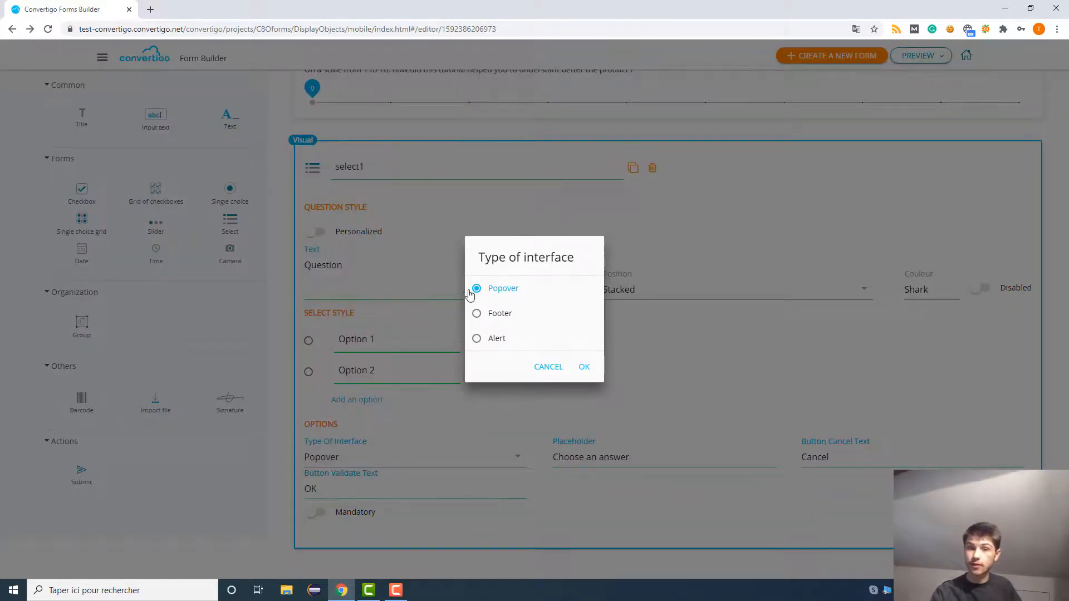
left_click(499, 315)
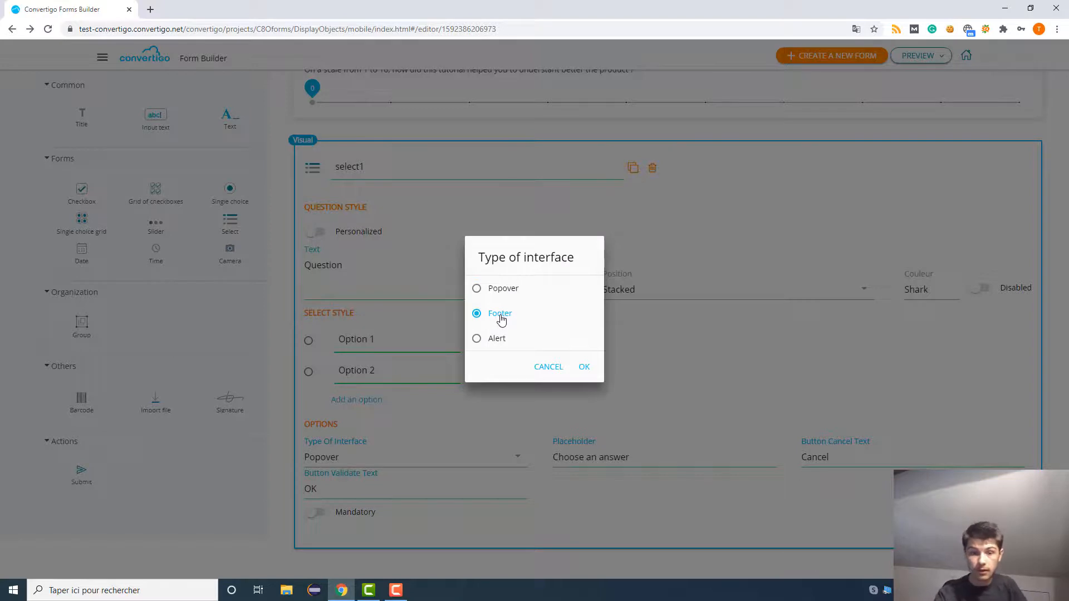
left_click(496, 349)
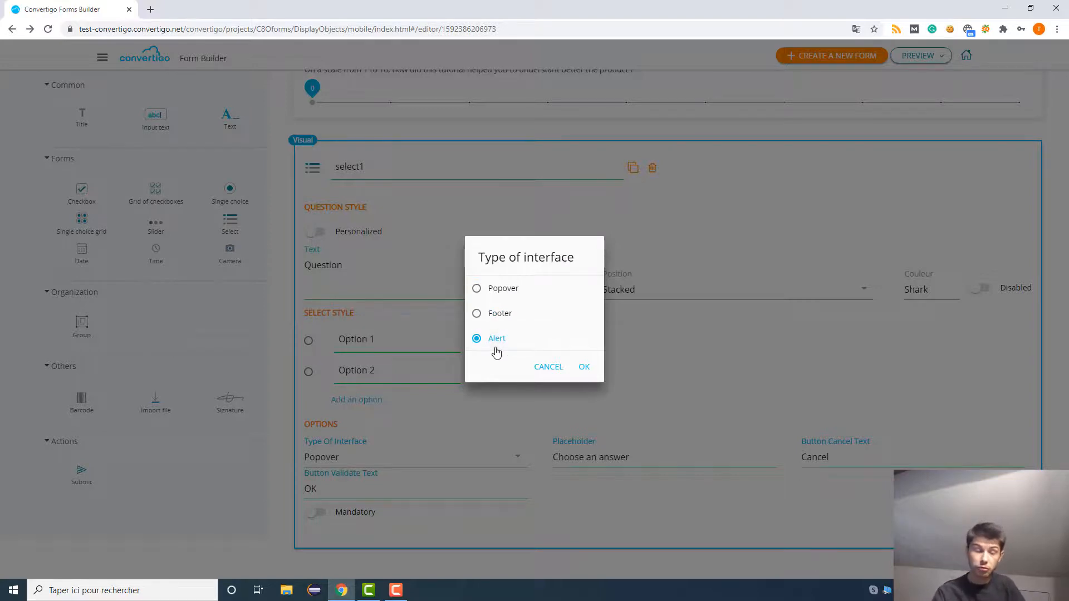
left_click(584, 367)
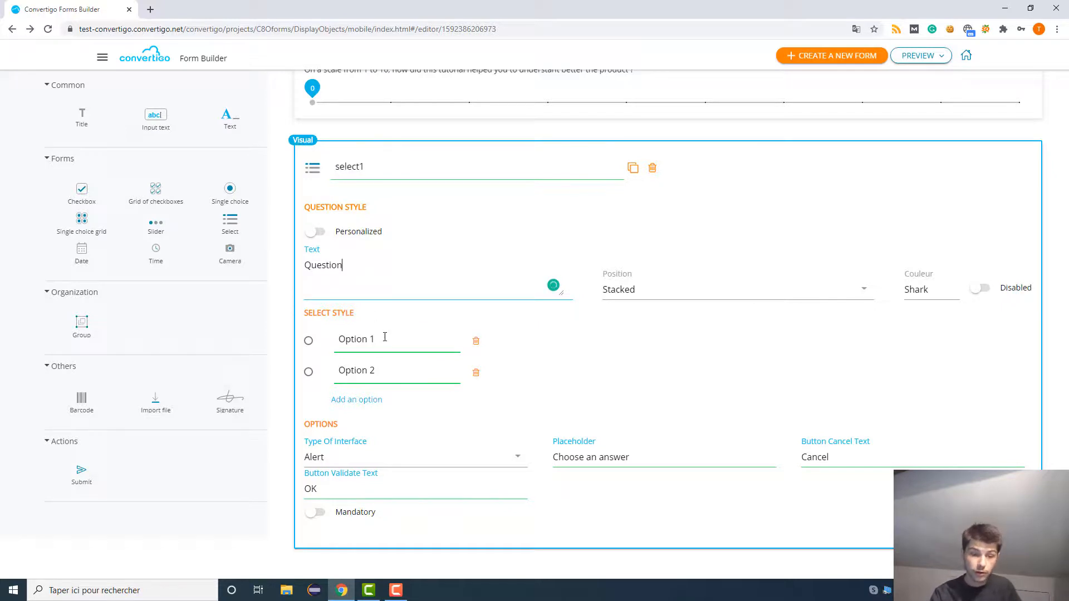
Step: Review the select question's option names, placeholder and cancel button text
left_click_drag(385, 337, 315, 344)
left_click(408, 343)
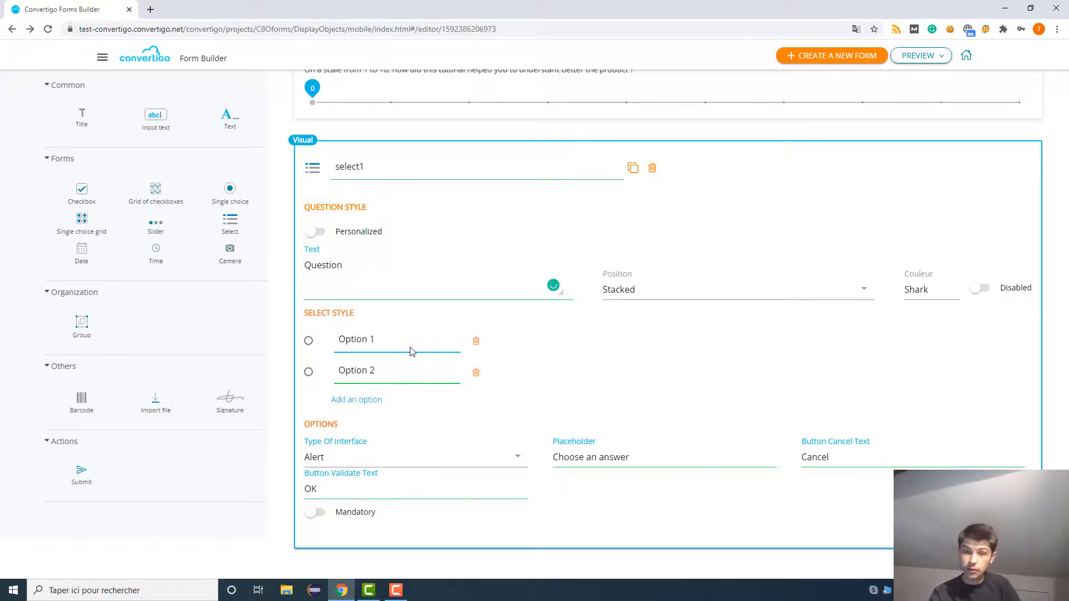
left_click_drag(640, 455, 518, 460)
left_click(632, 458)
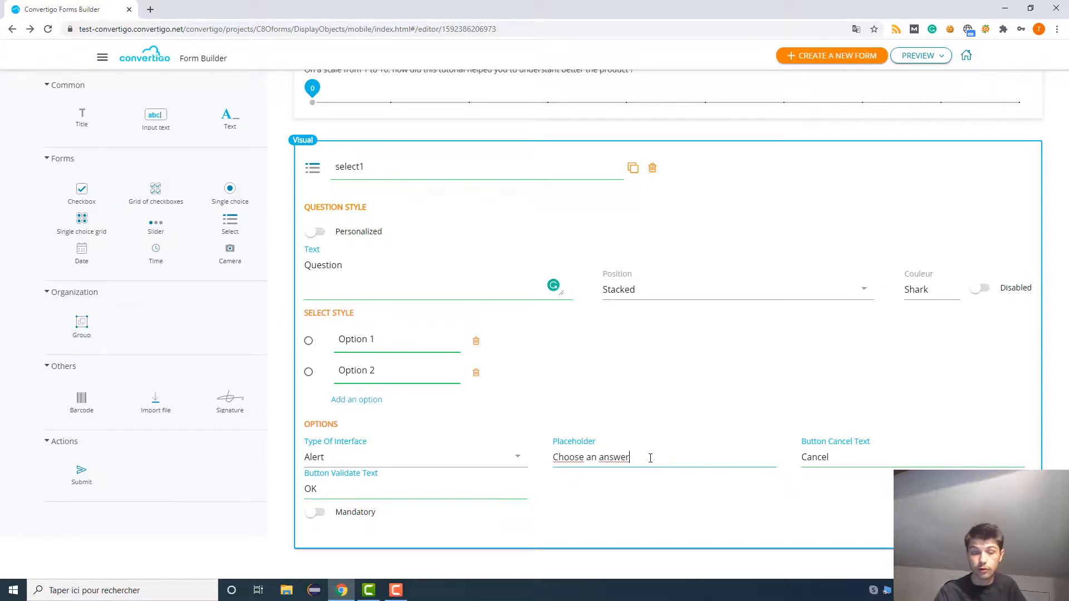
left_click_drag(832, 458, 775, 460)
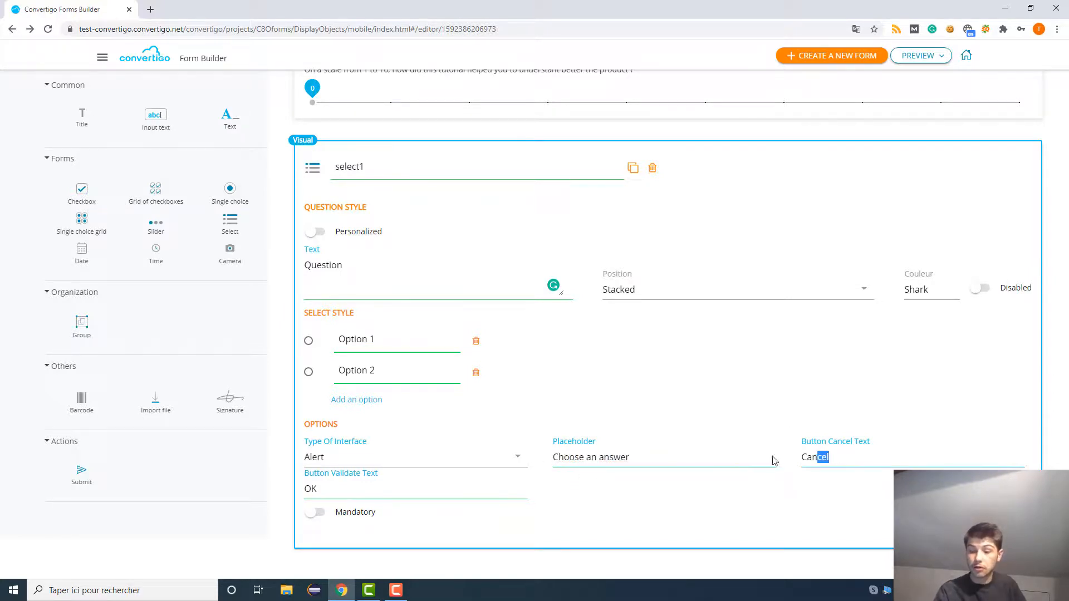
left_click(865, 462)
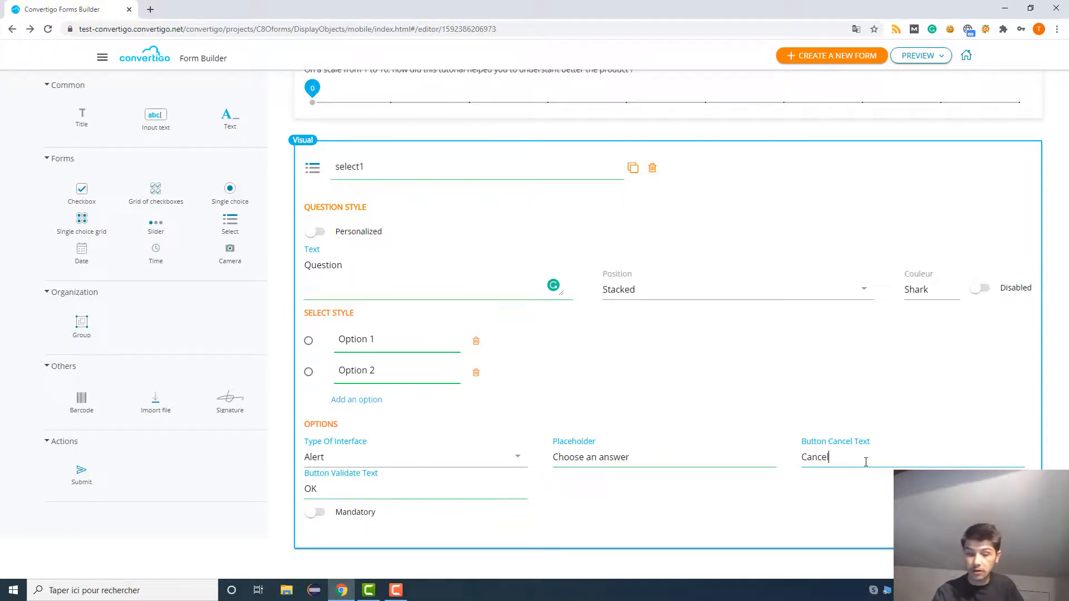
Step: Set the select question's type of interface to Footer
left_click(318, 461)
left_click(497, 315)
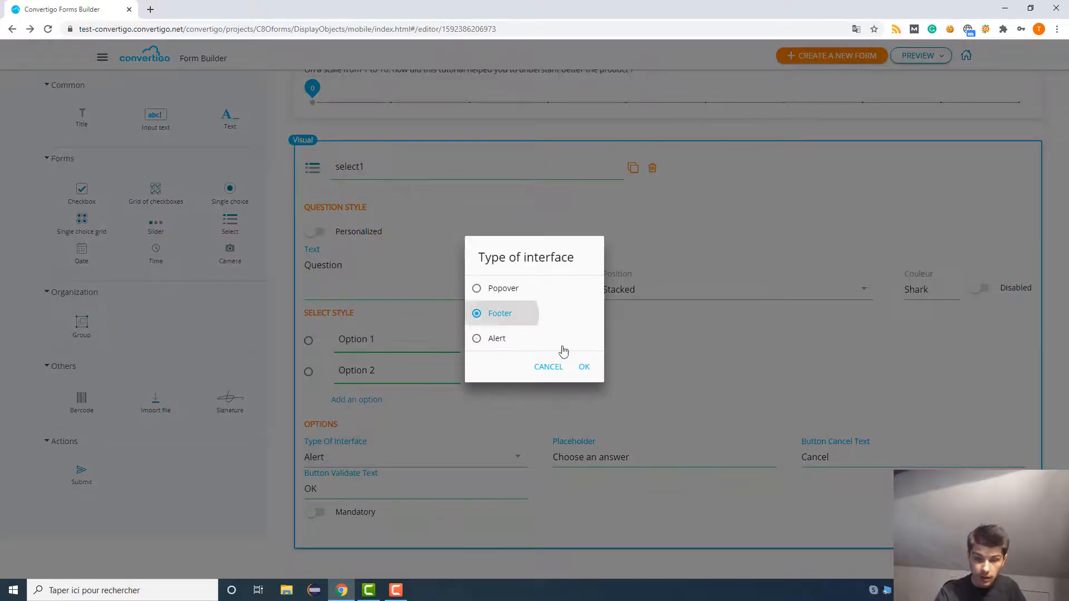
left_click(582, 367)
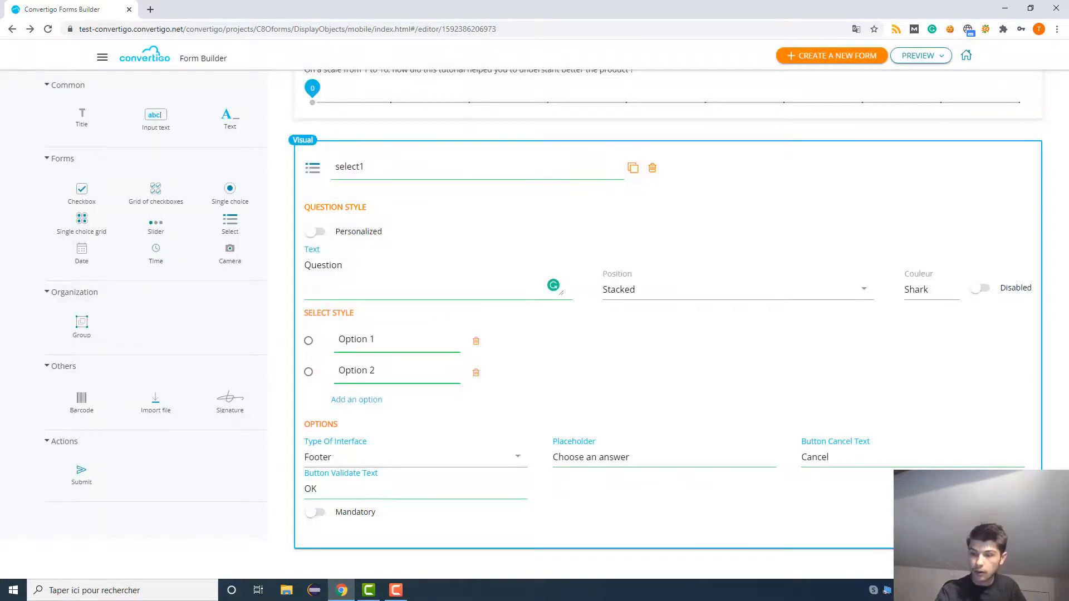
Step: Preview the form, open the select question's answer list and dismiss it without choosing an option
left_click(917, 56)
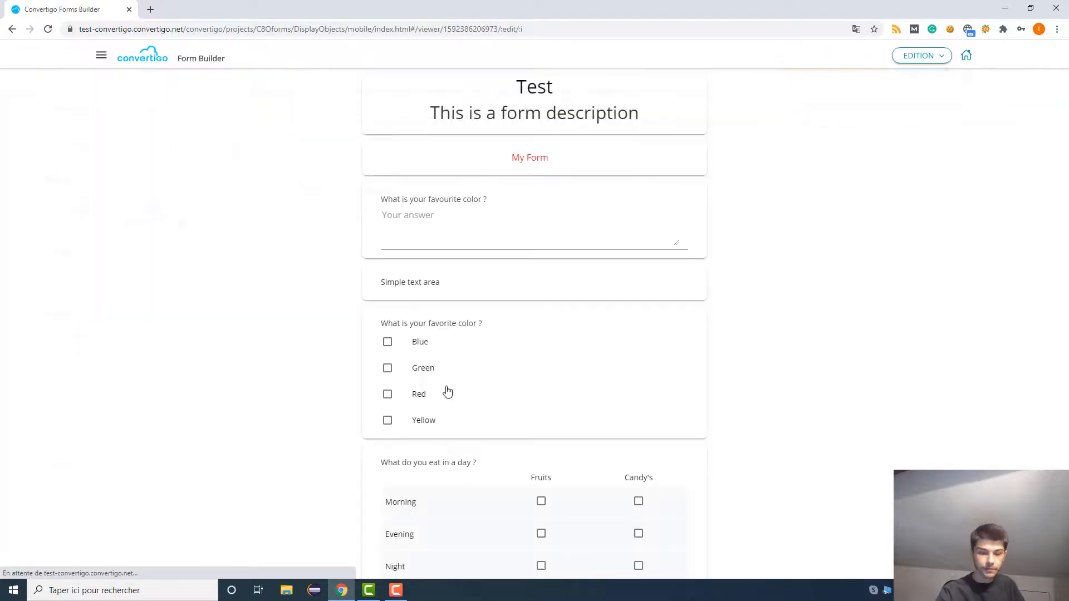
scroll(448, 391, "down", 9)
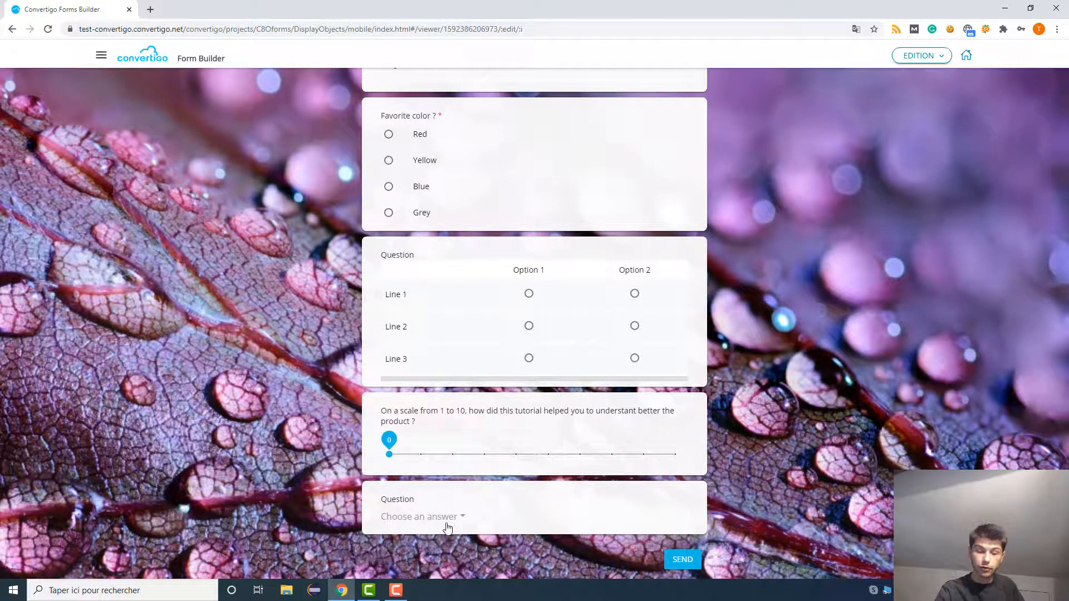
left_click(445, 532)
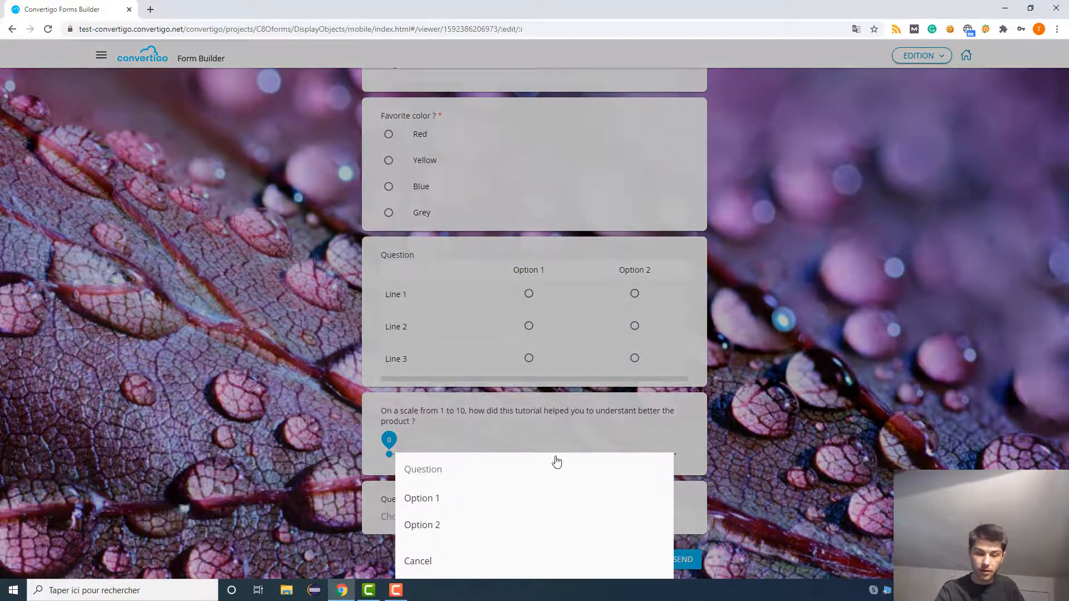
left_click(508, 404)
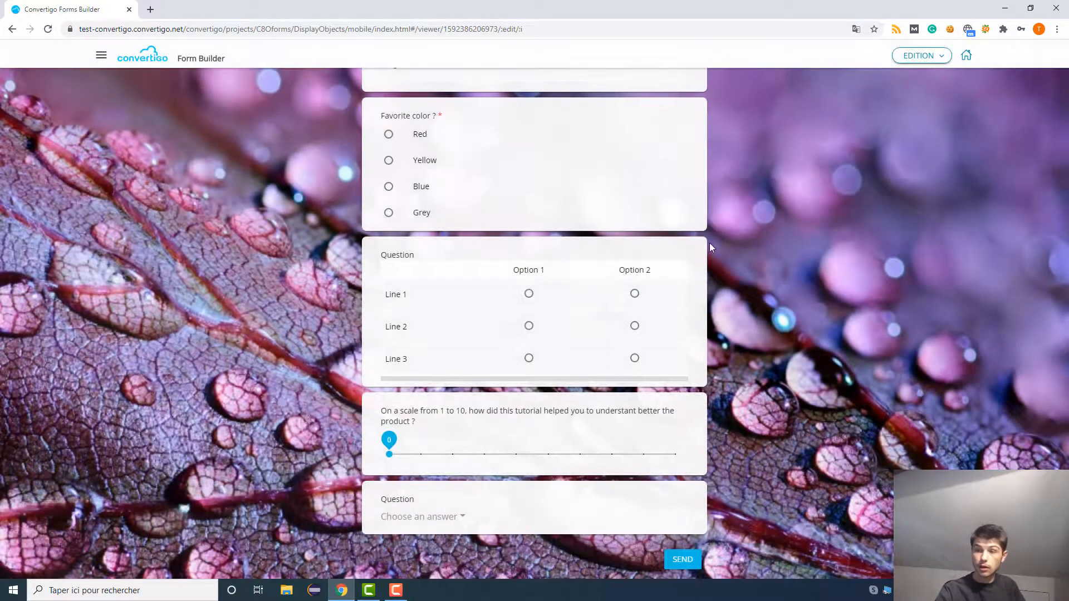
Step: Return to editing the form and add a Date and a Time element below the select question
left_click(922, 55)
left_click(922, 71)
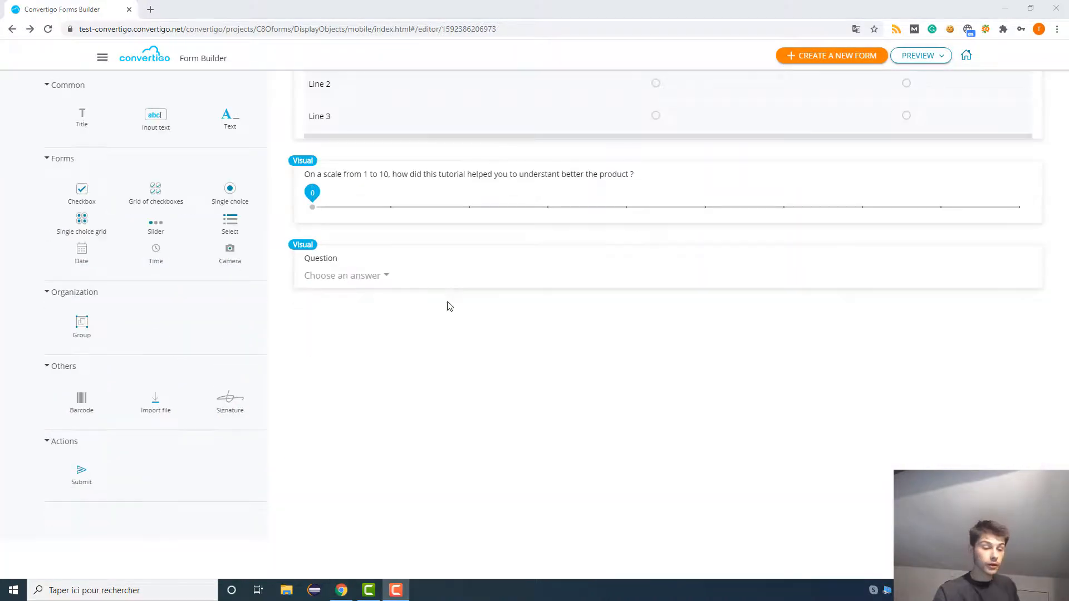
left_click_drag(98, 252, 373, 336)
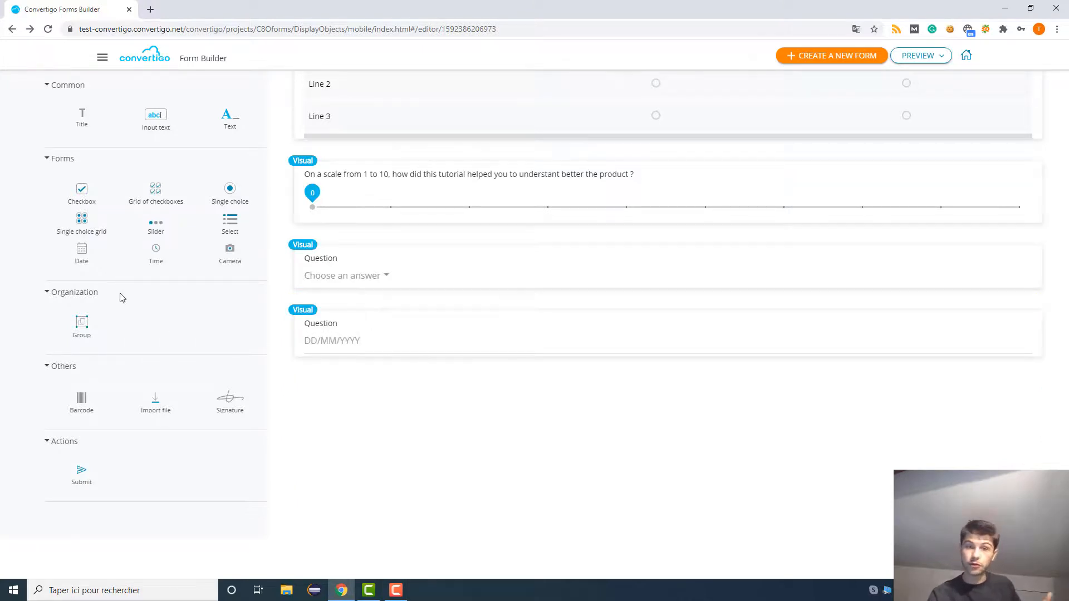
left_click_drag(158, 266, 338, 385)
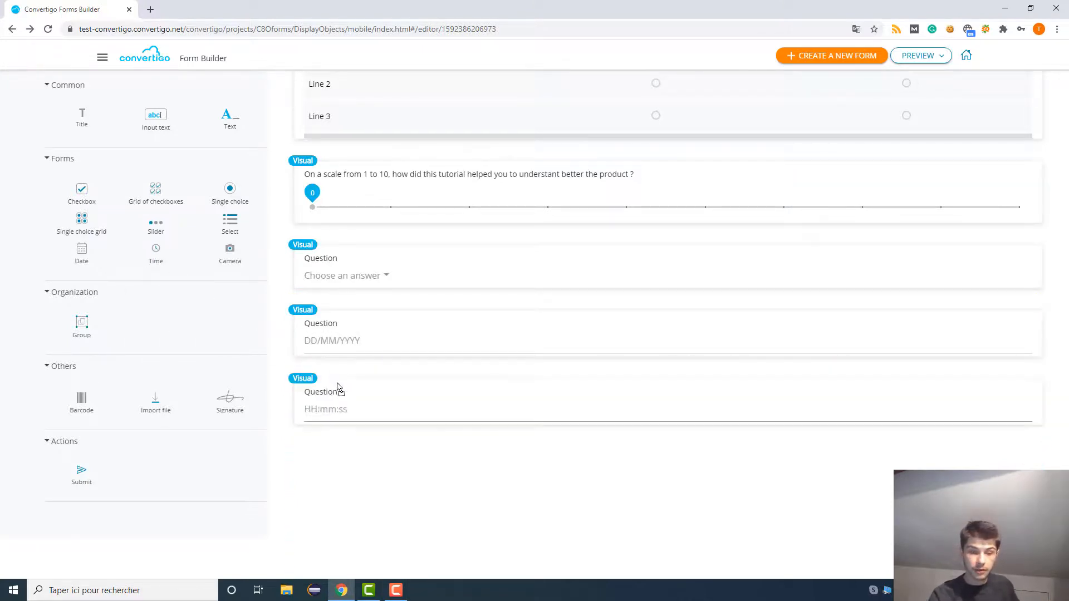
Step: Make the date question mandatory and close its settings
left_click(370, 349)
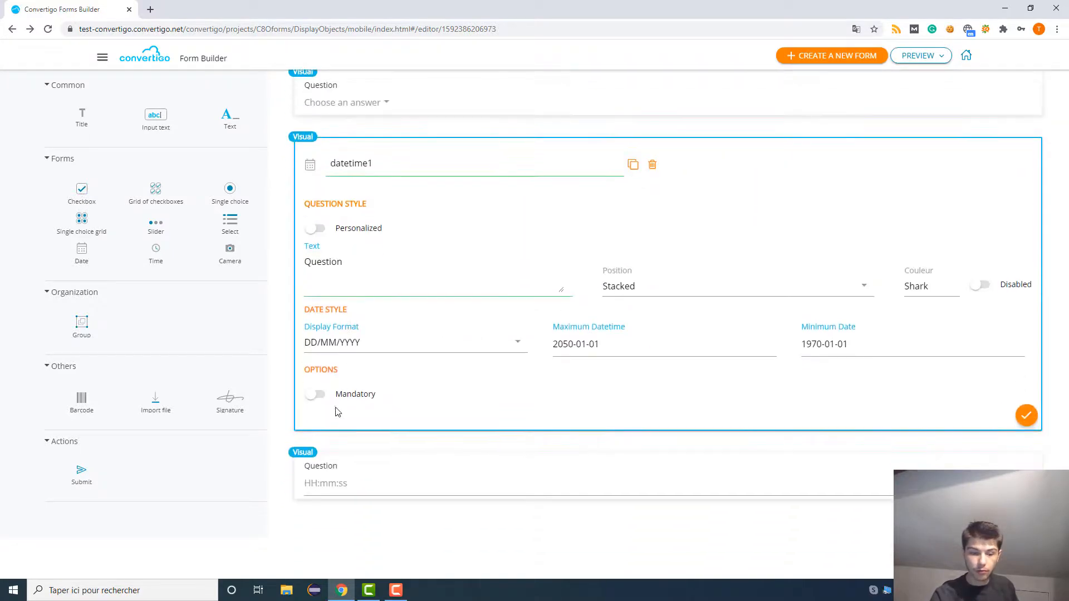
left_click(315, 394)
left_click(1026, 415)
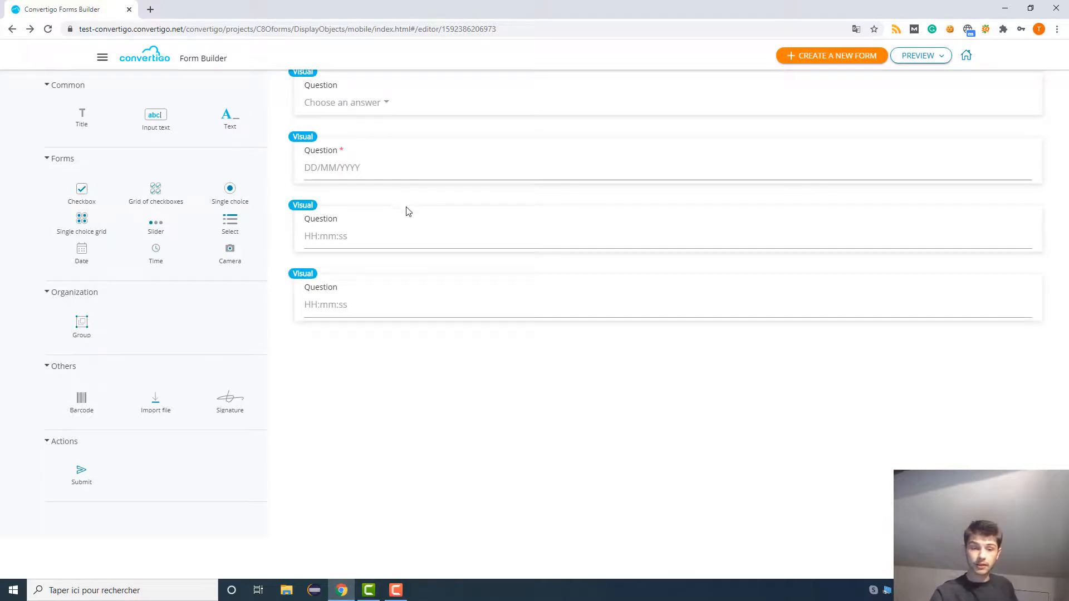
Step: Open the settings of the time question directly below the date question and turn on its Personalized question style
left_click(409, 223)
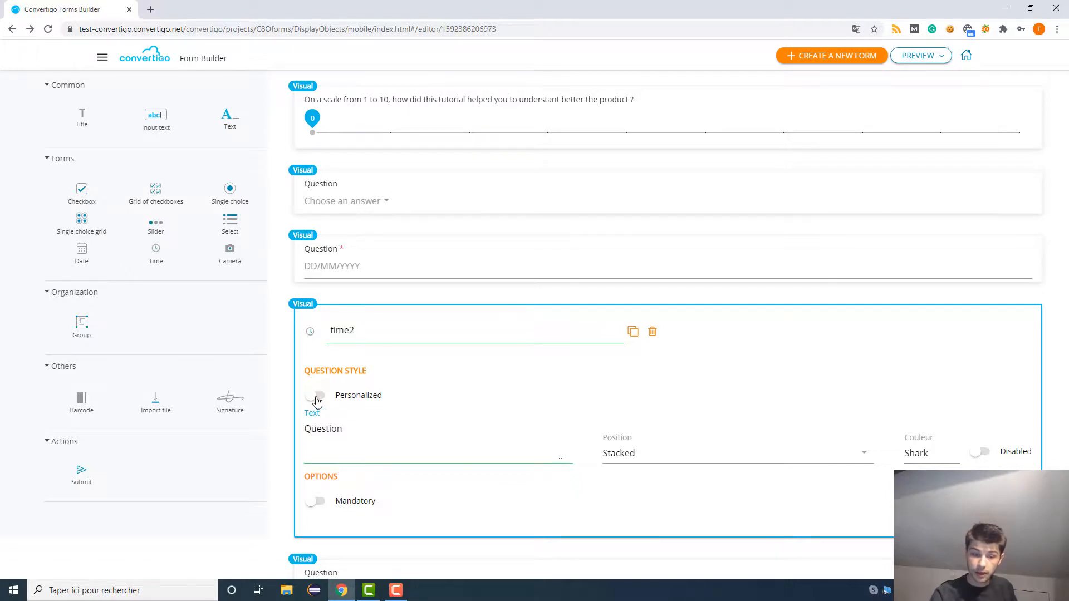
left_click(317, 398)
scroll(315, 401, "down", 3)
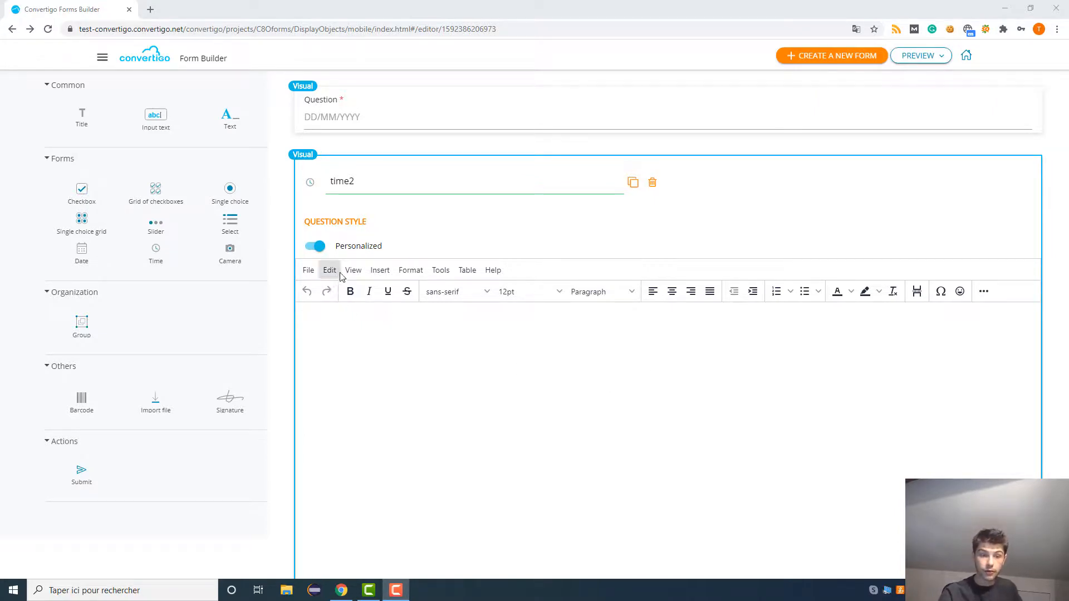
Step: Review the empty personalized text editor and the options of the time question, and close its settings
left_click(383, 329)
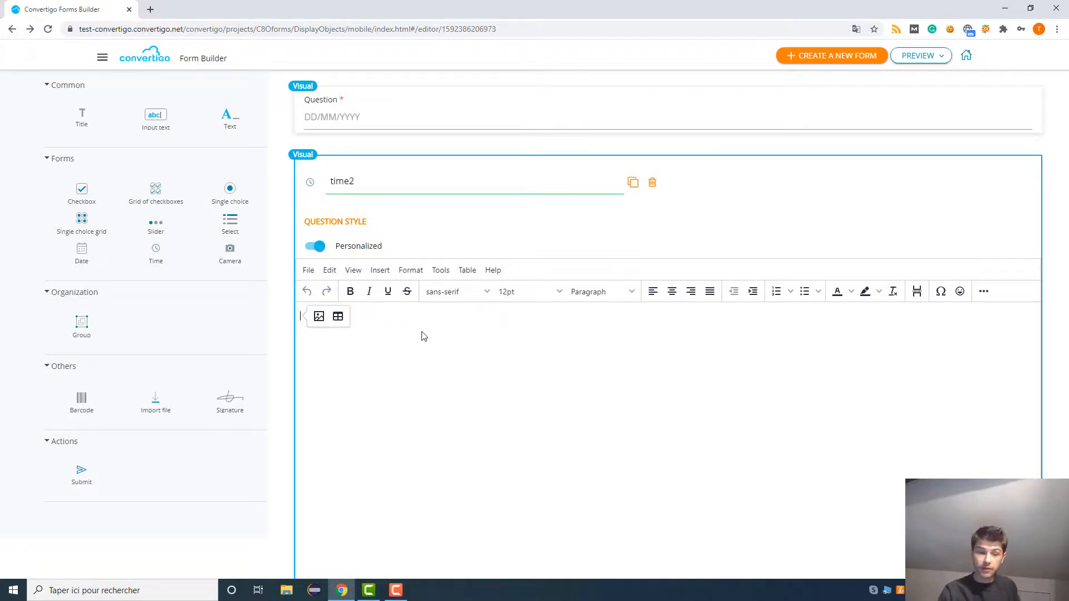
scroll(415, 335, "down", 2)
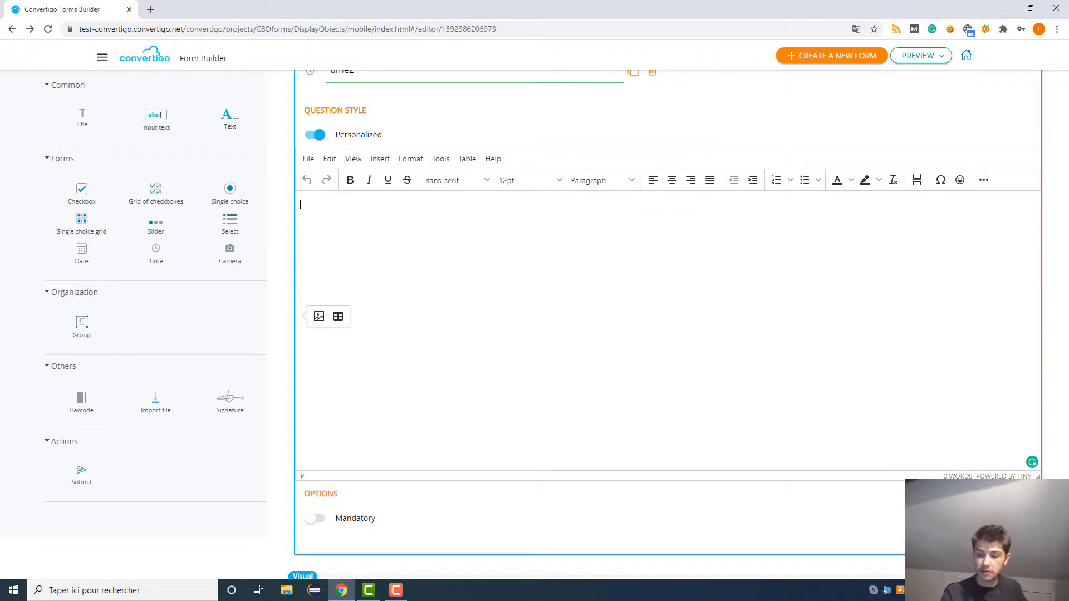
left_click(428, 294)
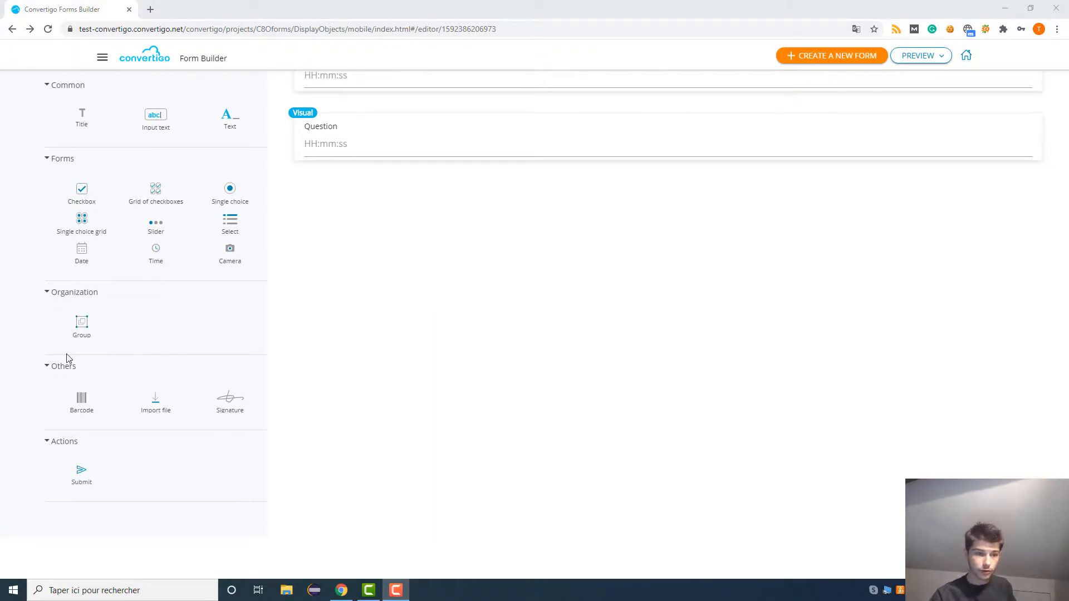
Step: Add a Group element below the last time question and look over its title style settings
left_click_drag(78, 326, 501, 286)
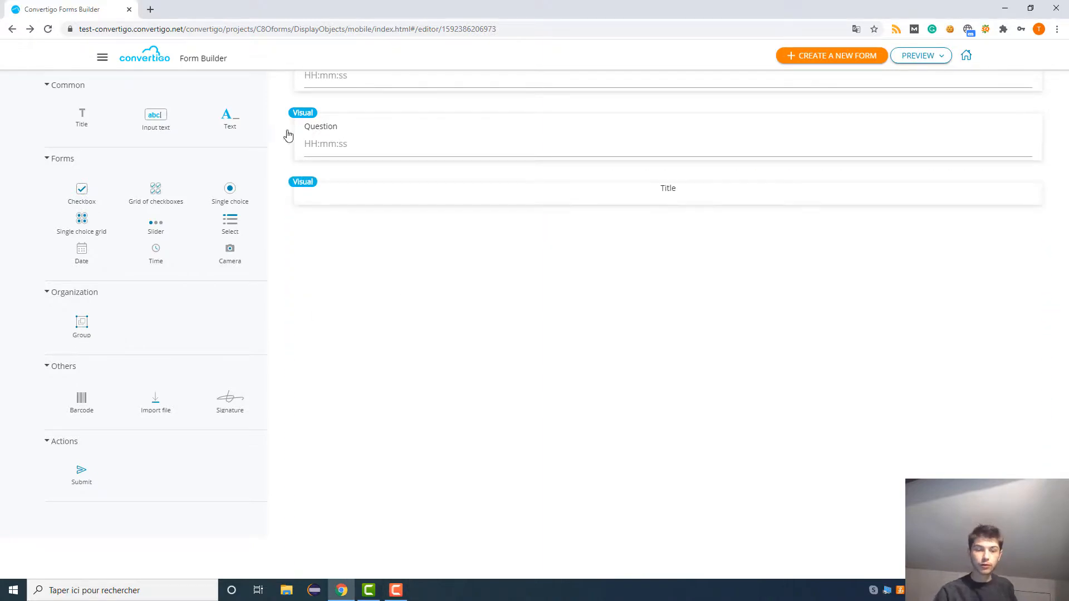
left_click(432, 196)
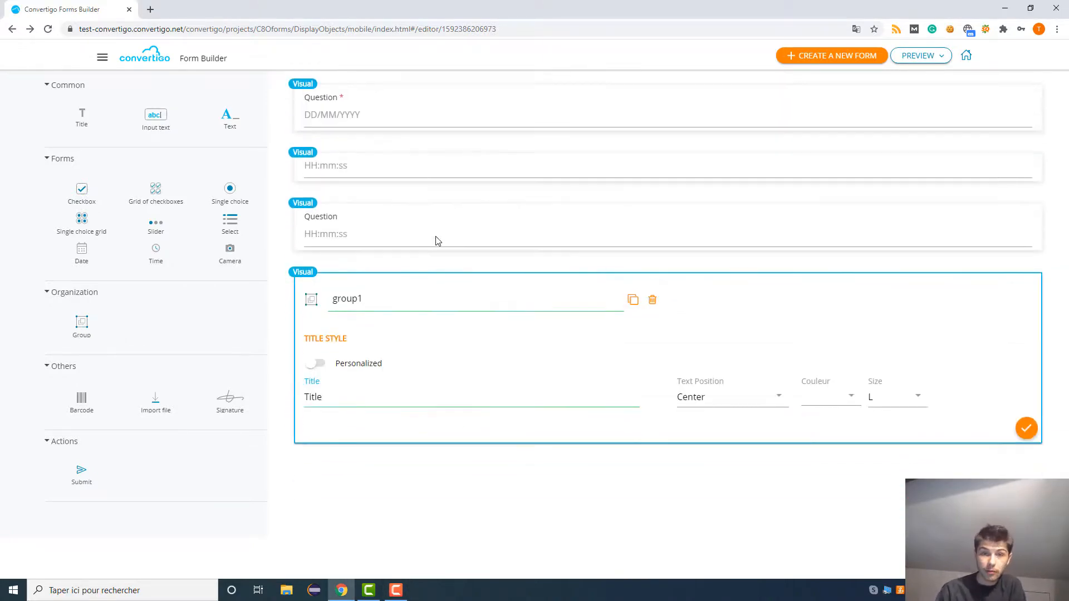
scroll(200, 224, "up", 1)
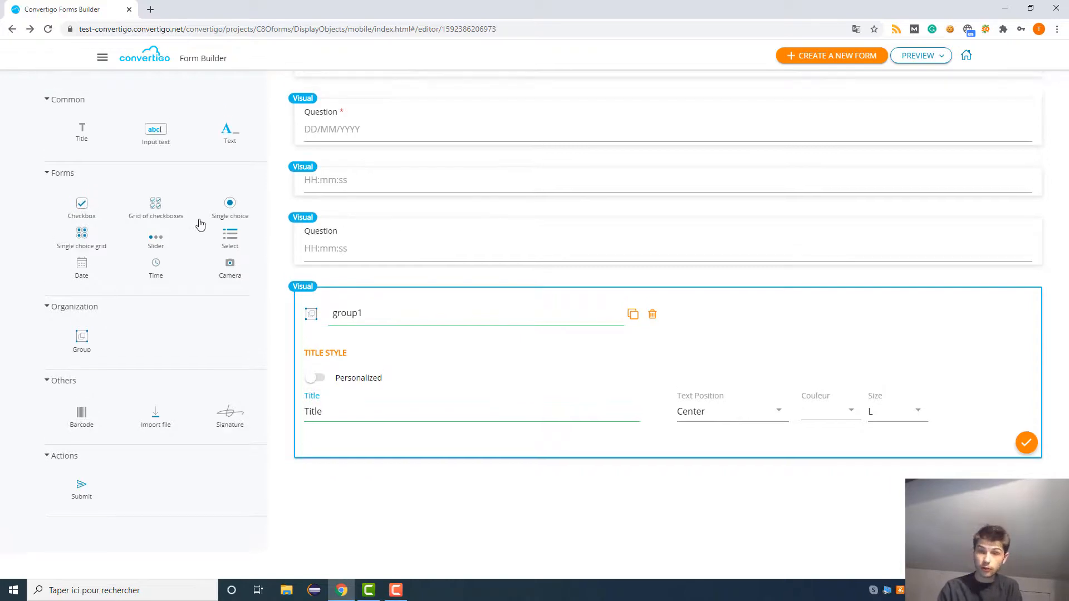
scroll(200, 225, "down", 1)
scroll(200, 224, "up", 1)
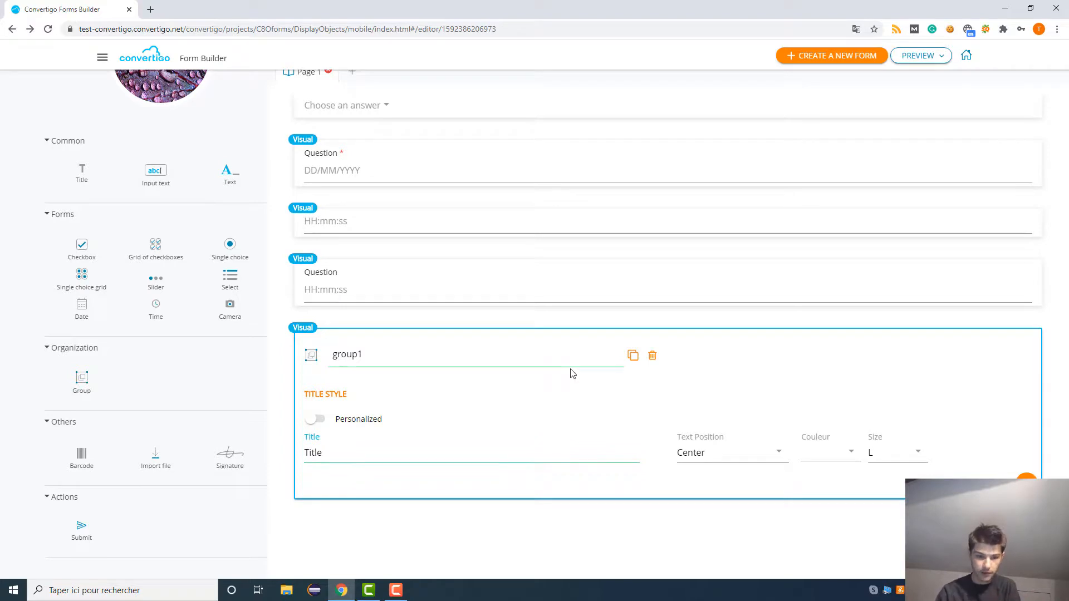
left_click(446, 359)
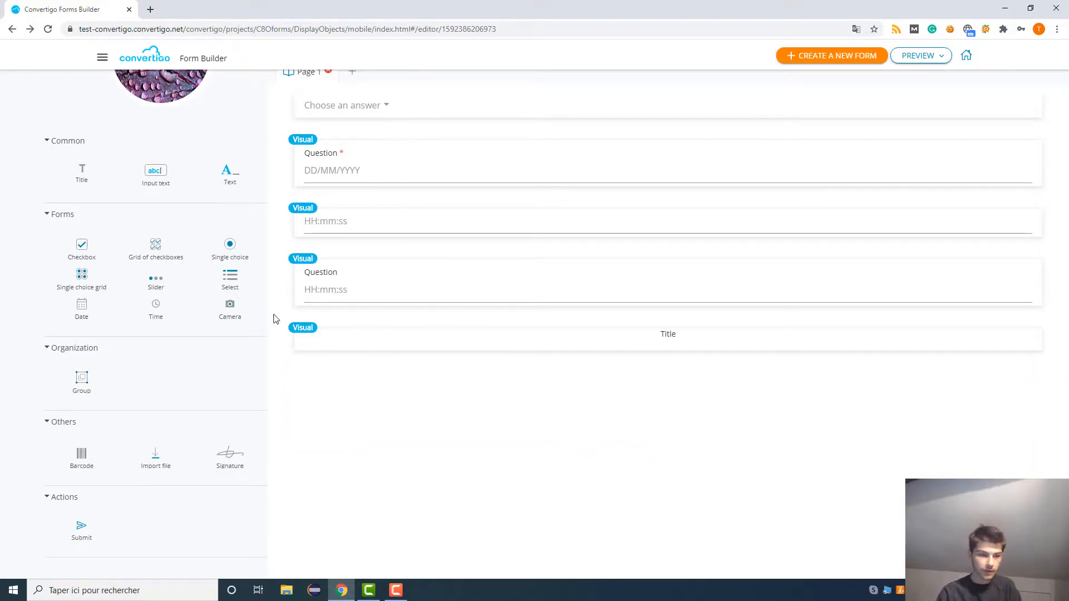
Step: Place an Input text and a Single choice question inside the group, and check them in the group's settings
left_click_drag(159, 173, 480, 353)
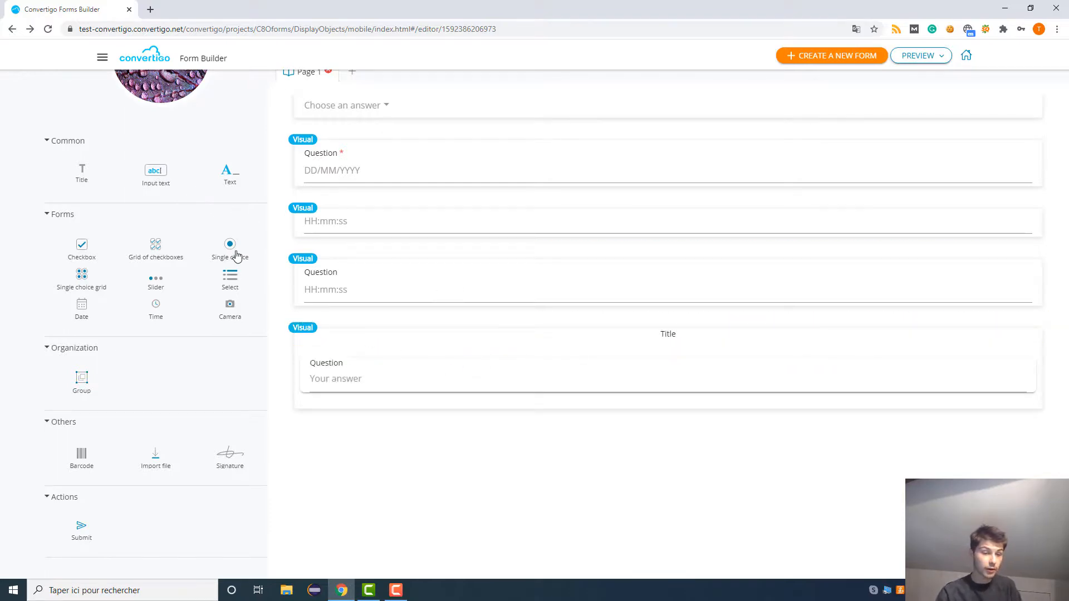
left_click_drag(237, 255, 359, 412)
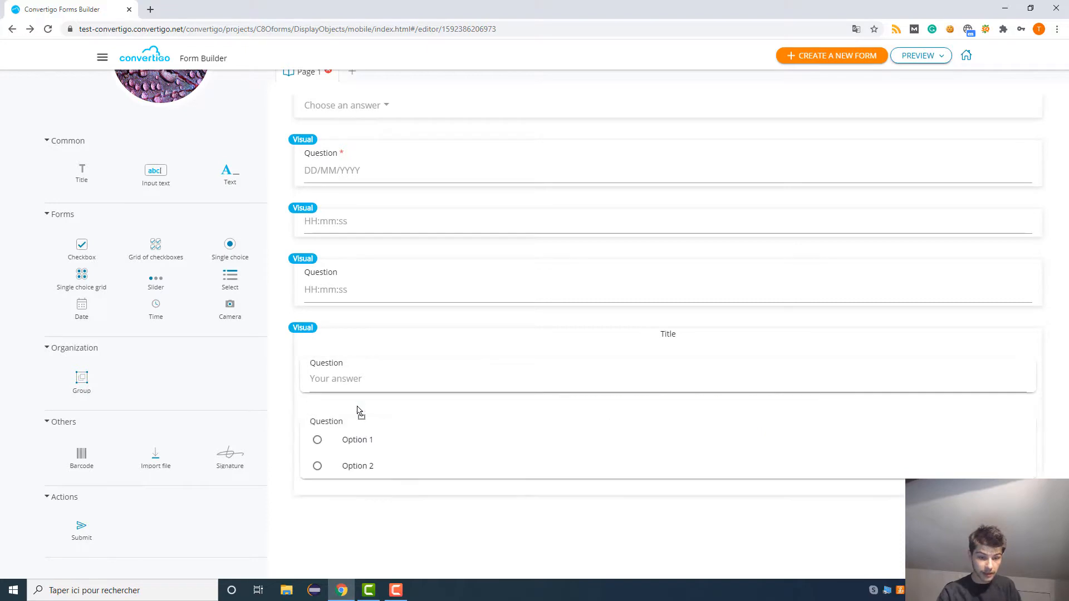
left_click(350, 364)
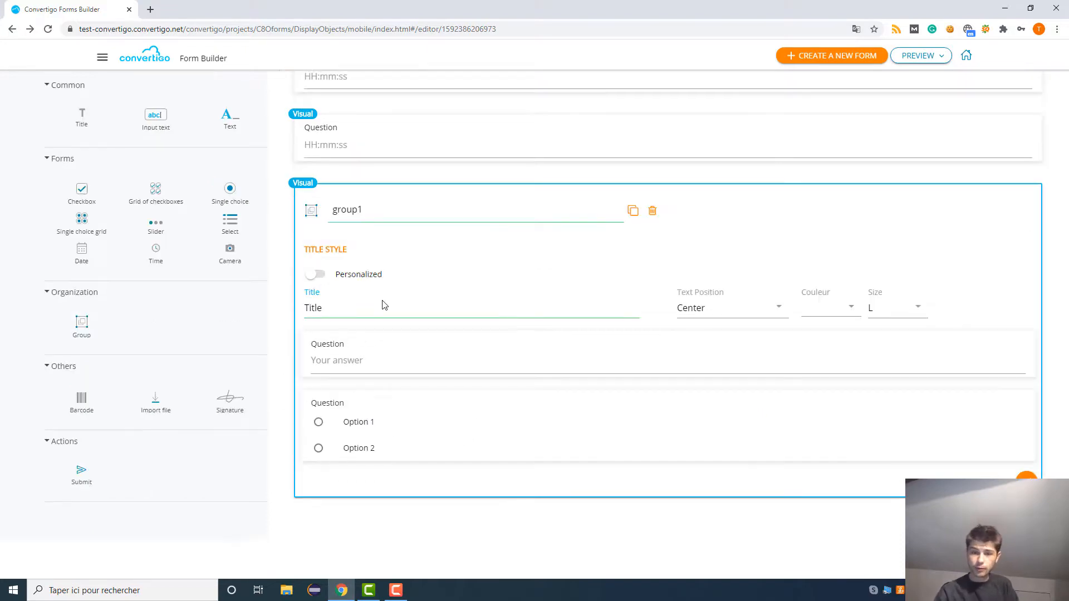
scroll(382, 304, "down", 1)
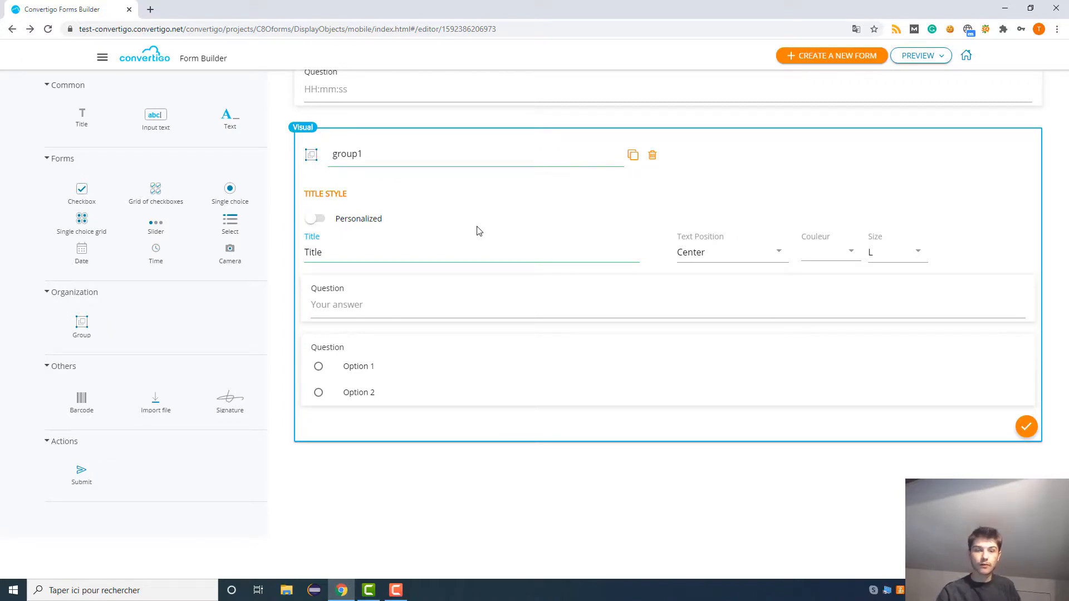
left_click(1026, 426)
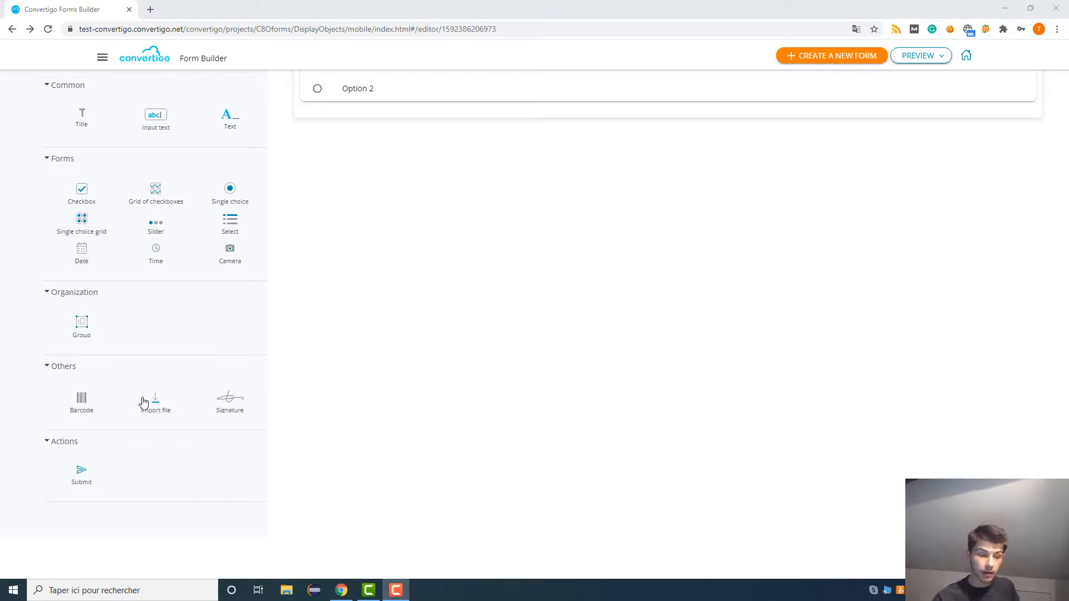
Step: Add an Import file element below the group and authorize multiple files for it
left_click_drag(144, 400, 484, 229)
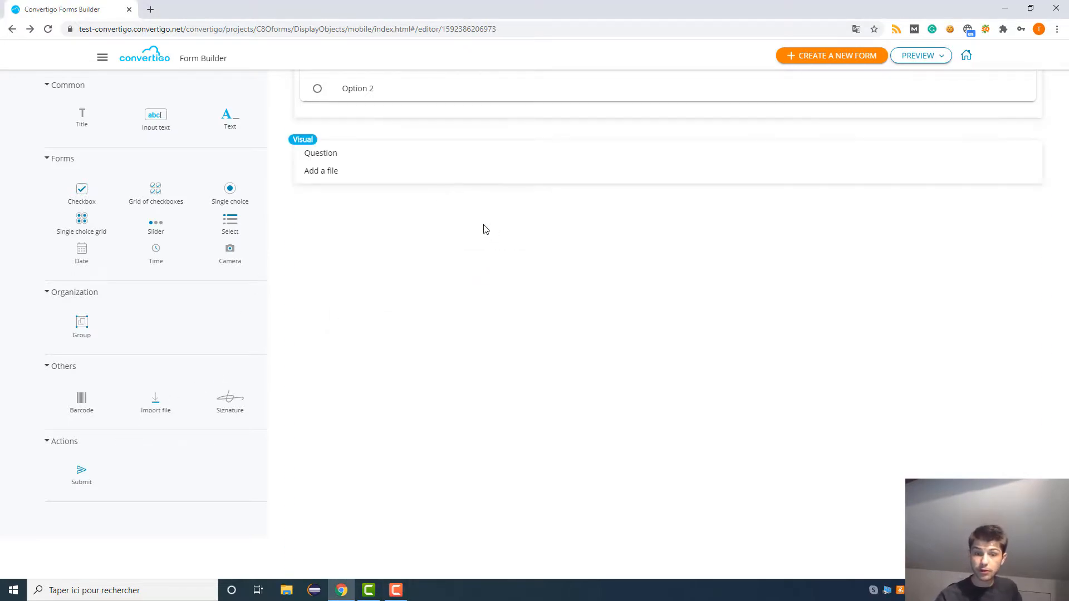
left_click(436, 176)
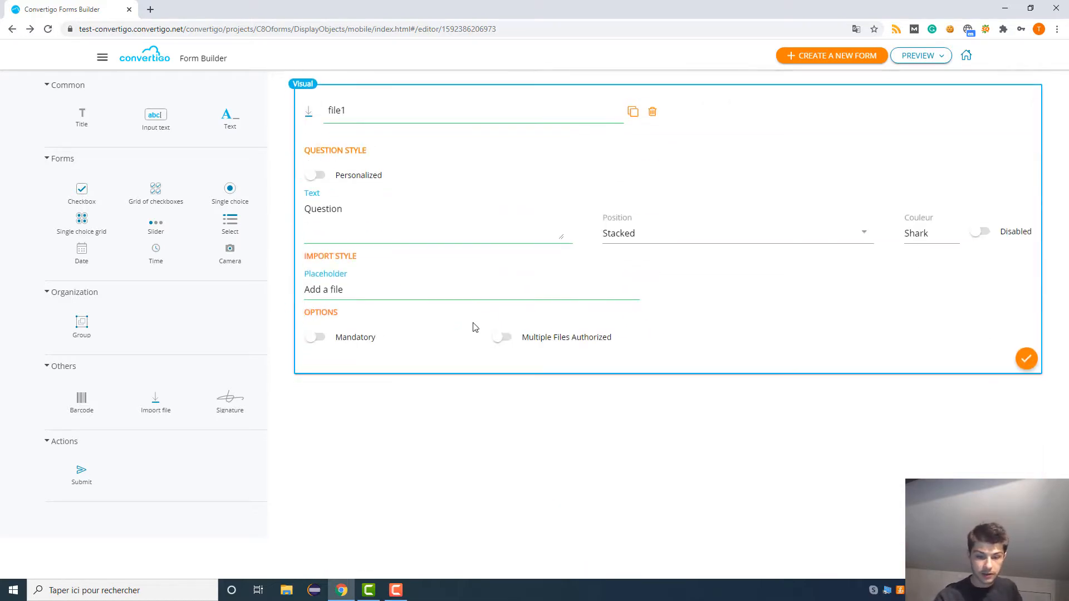
left_click(501, 337)
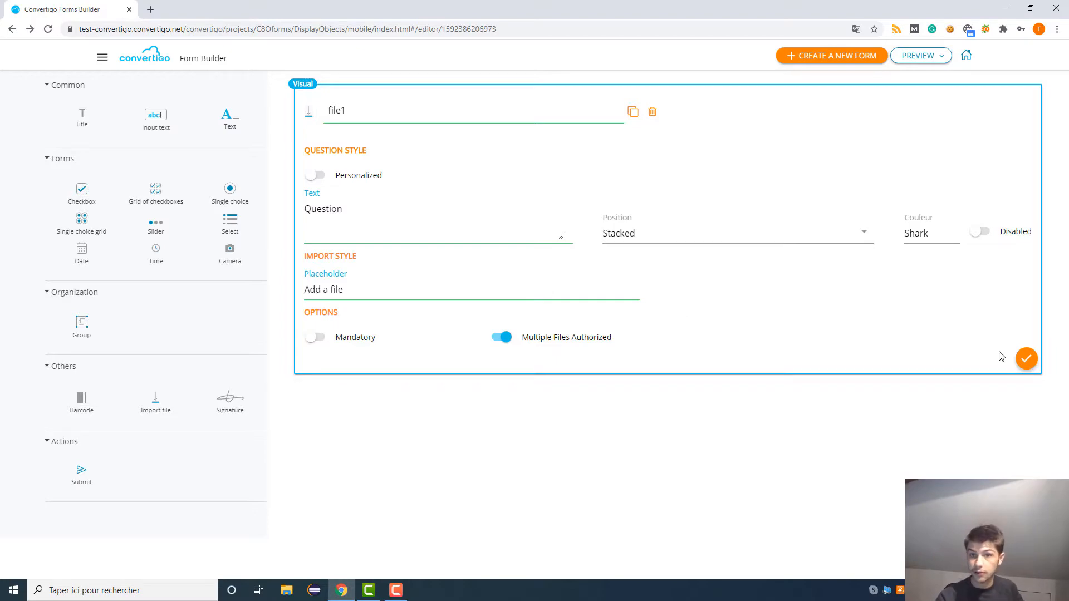
left_click(1024, 357)
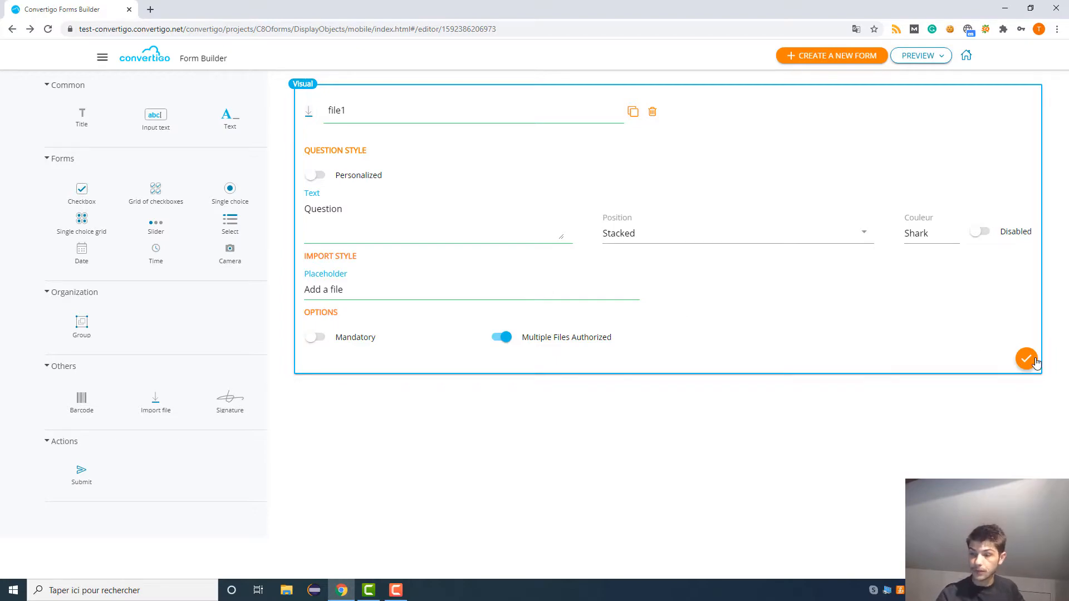
Step: Preview the form and try the Add a file field of the import question below the group
left_click(924, 58)
scroll(401, 306, "down", 15)
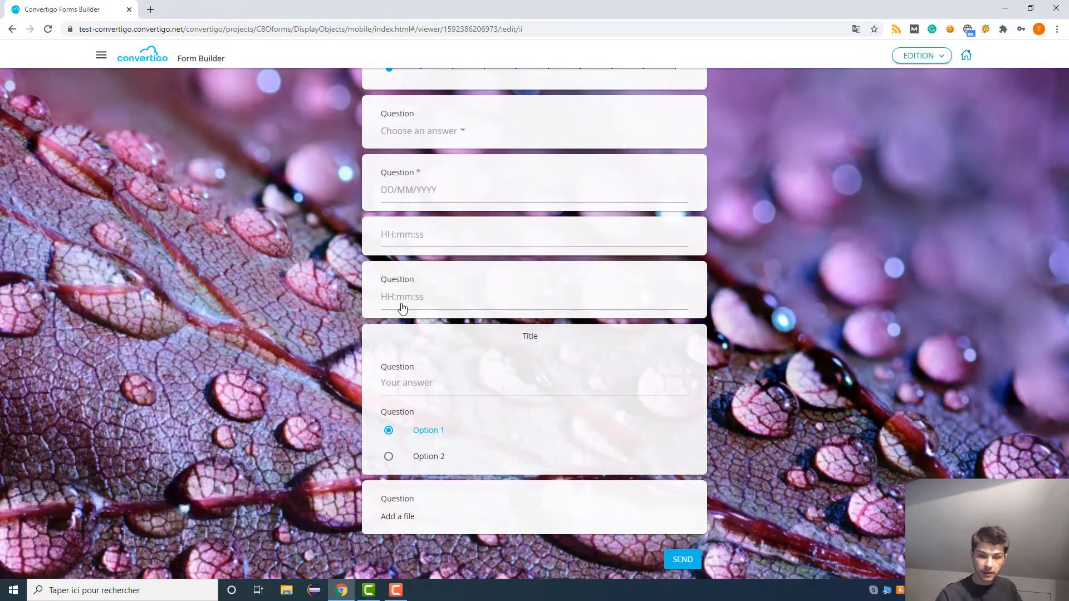
left_click(393, 517)
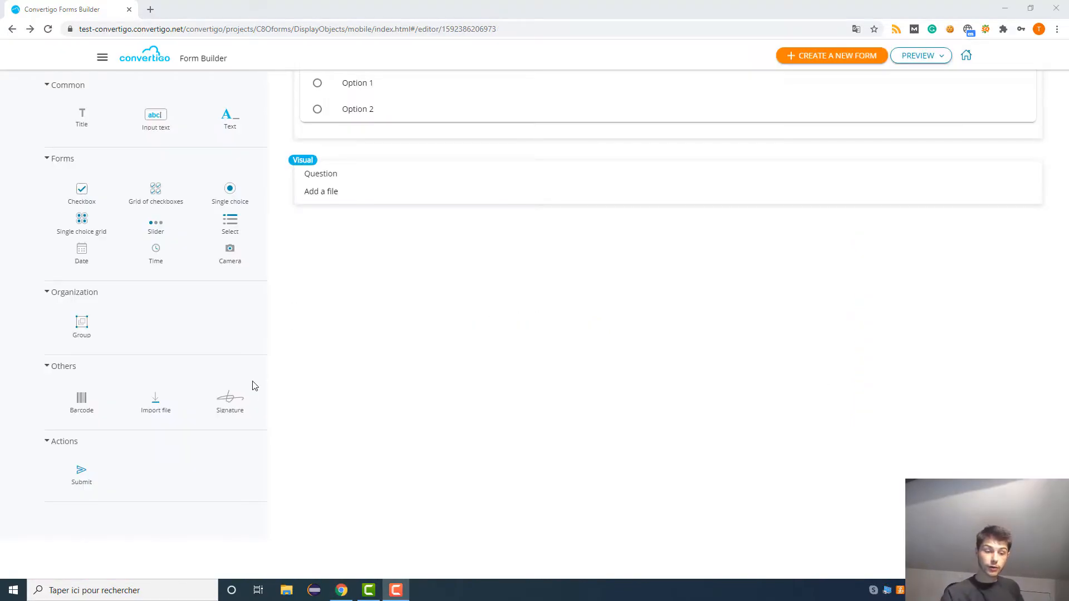
Step: Add a Signature element below the file question and test it by drawing a sample signature in the form preview
mouse_move(220, 403)
left_mouse_down()
mouse_move(347, 398)
mouse_move(404, 286)
left_mouse_up()
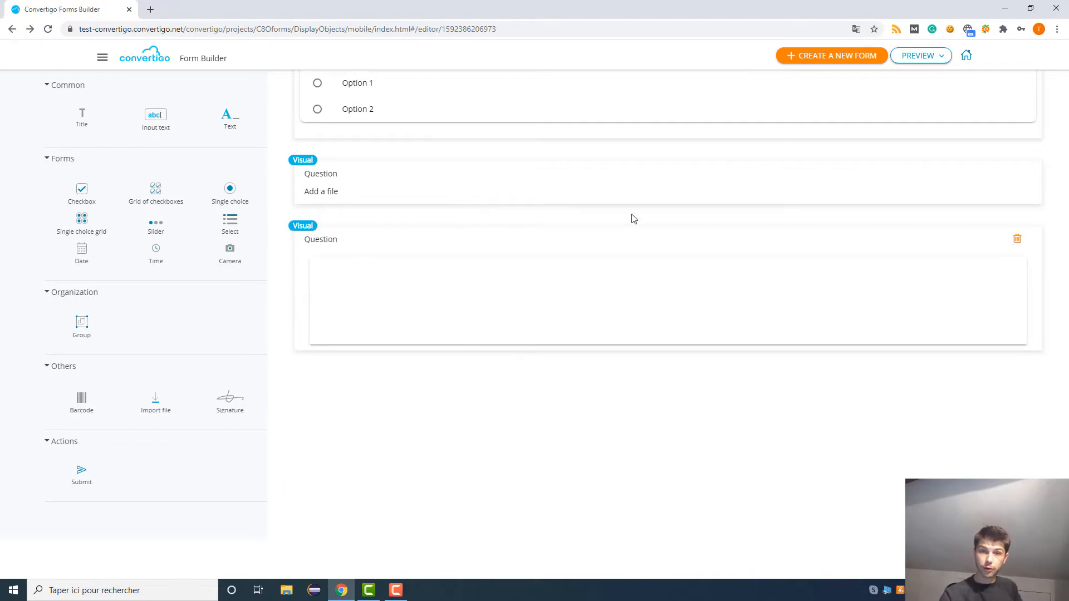
left_click(921, 56)
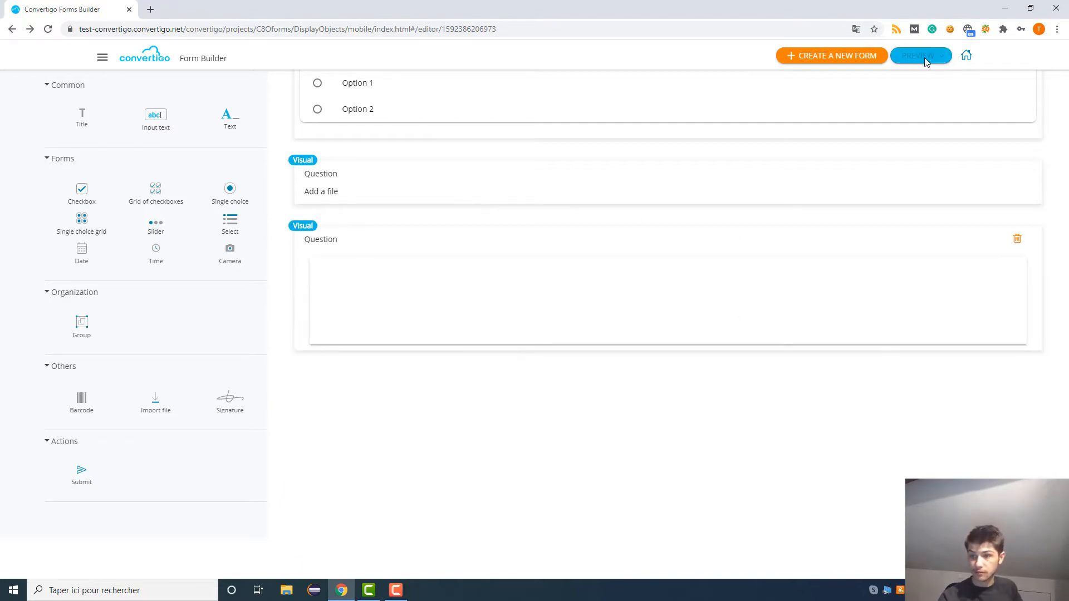
scroll(479, 239, "down", 10)
scroll(483, 243, "down", 8)
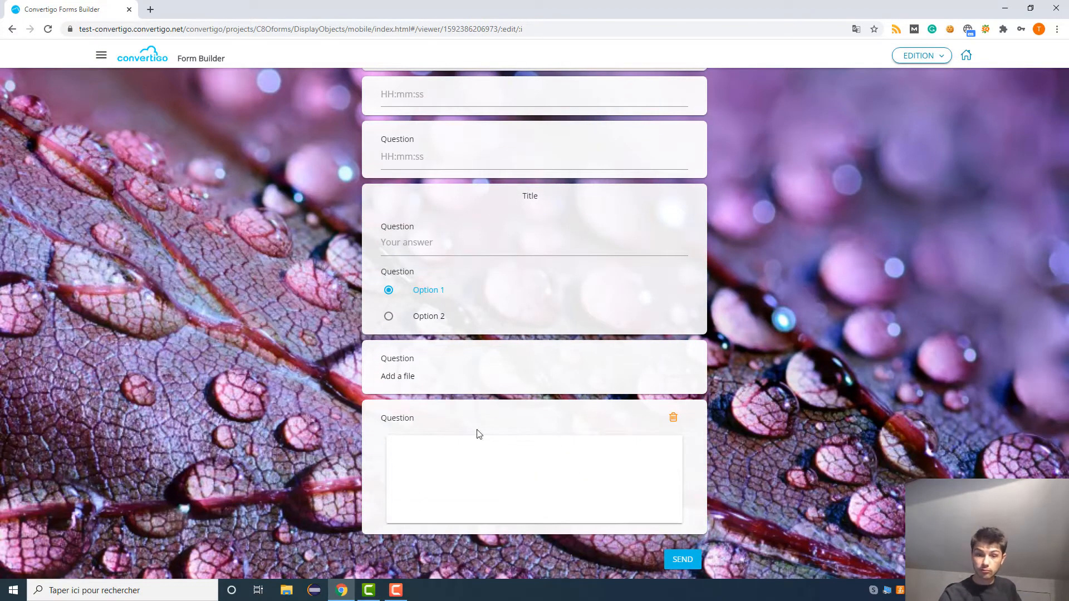
mouse_move(509, 500)
left_mouse_down()
mouse_move(516, 457)
mouse_move(460, 499)
mouse_move(581, 484)
mouse_move(490, 462)
mouse_move(544, 480)
left_mouse_up()
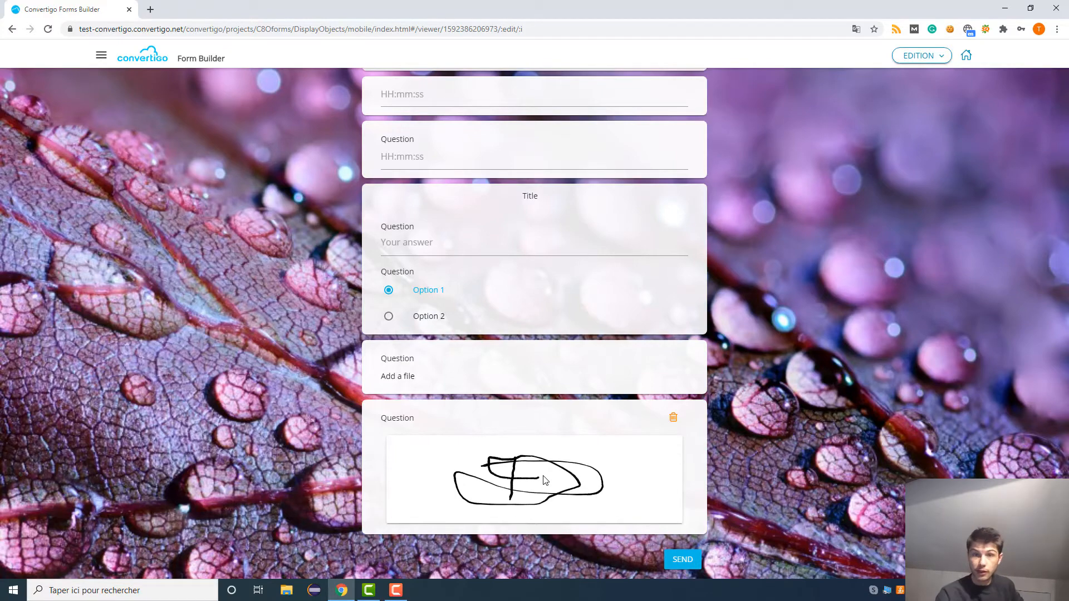
Step: Return from the preview to editing the Test form
key("alt+Left")
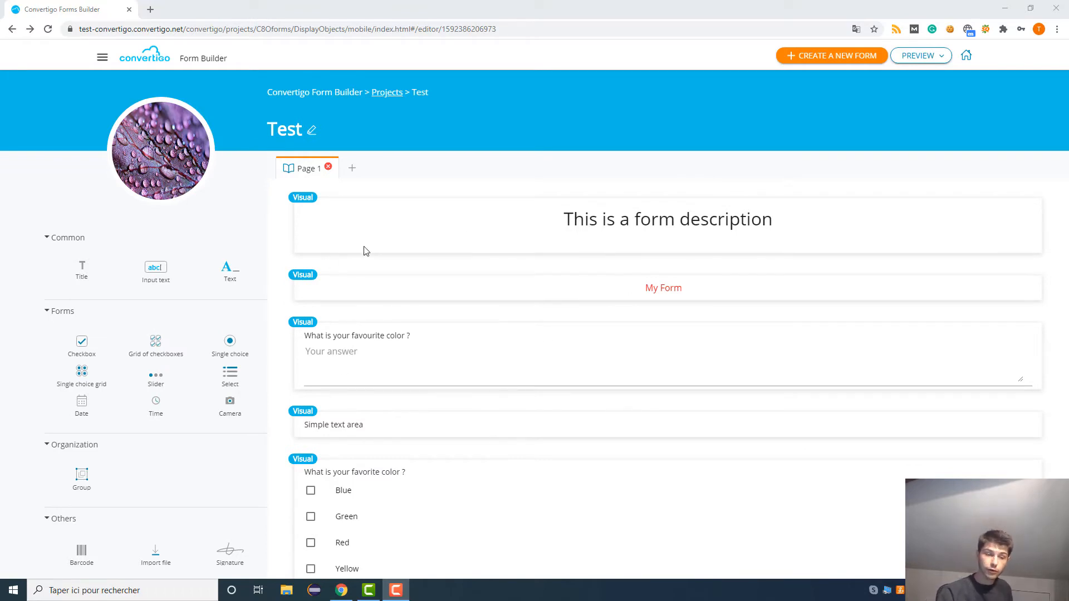
scroll(424, 300, "down", 2)
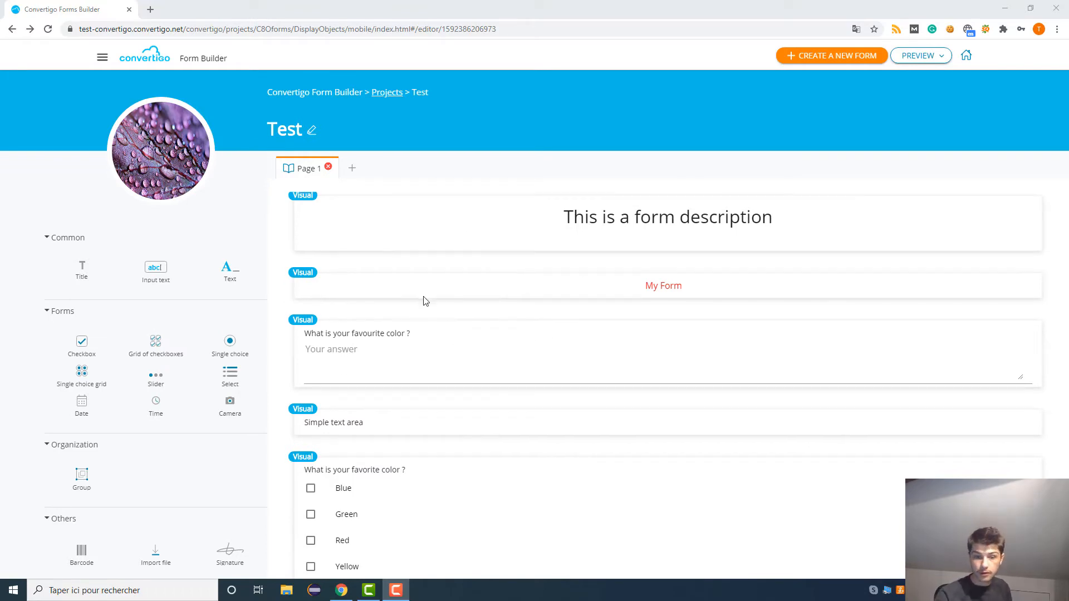